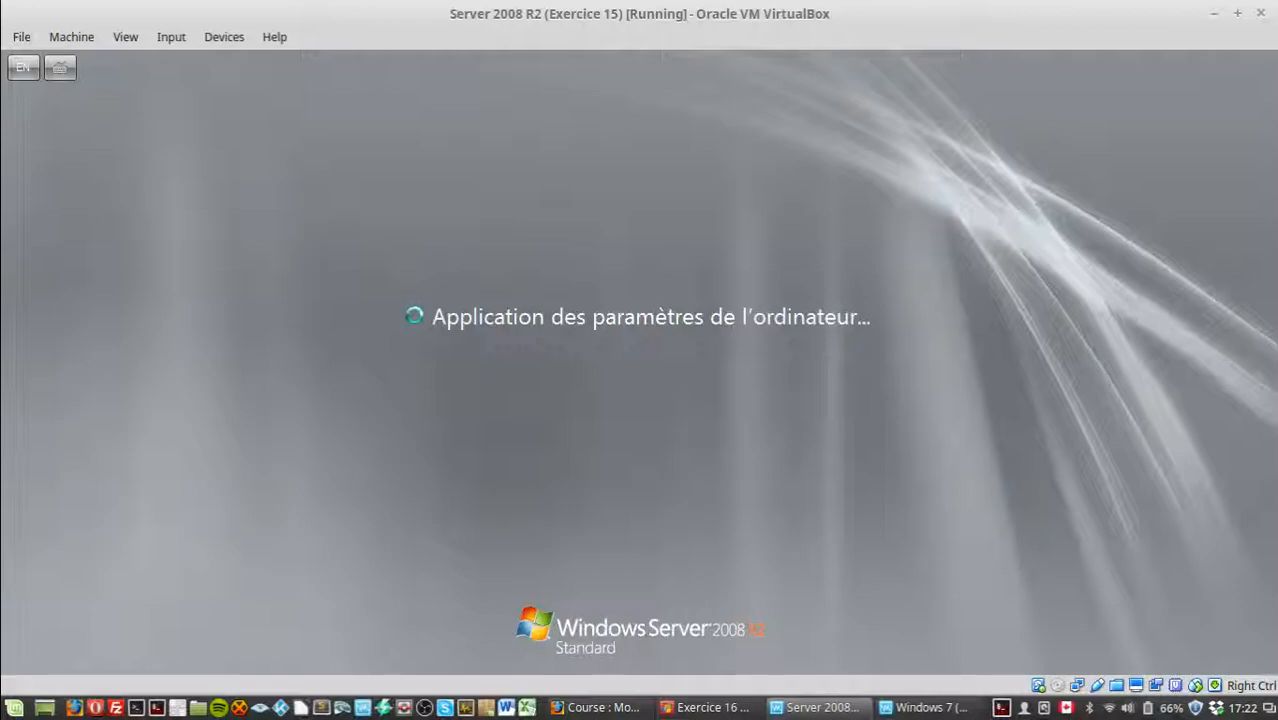
Switch to Firefox, search the web for "FTP" in a new tab, and open the Wikipedia article on File Transfer Protocol.
{"action": "left_click", "coordinate": [630, 708]}
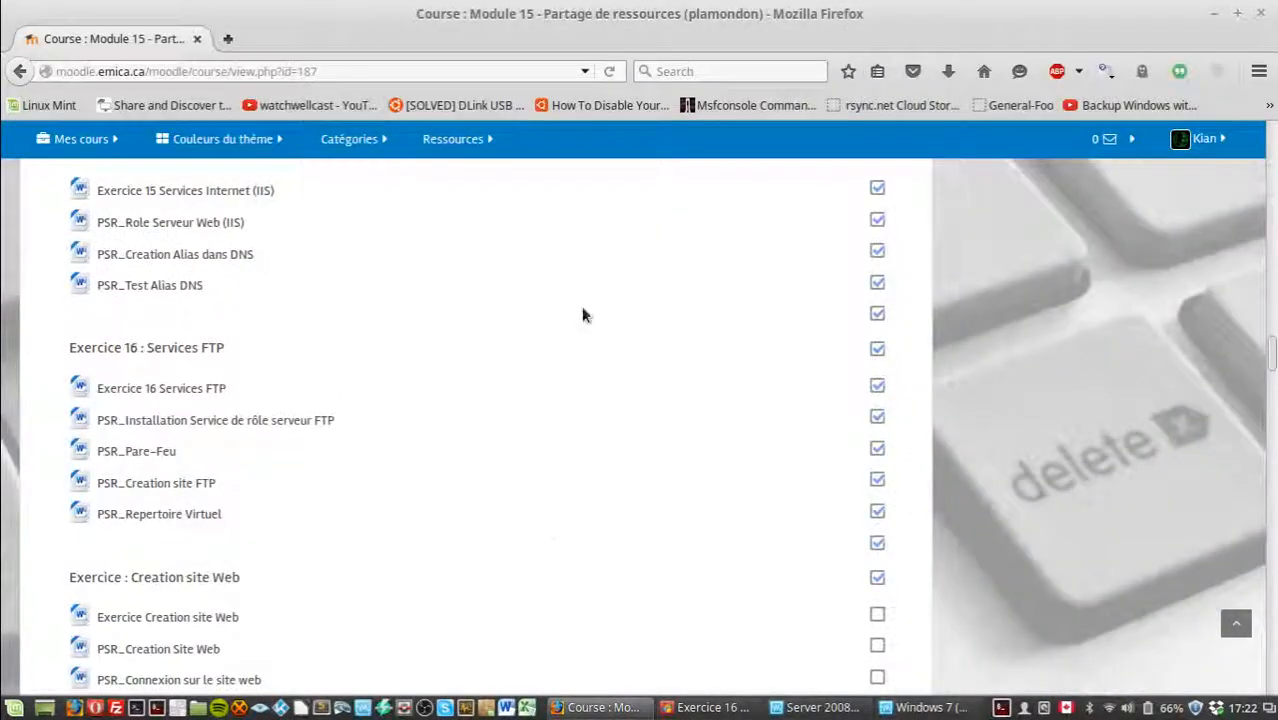
{"action": "left_click", "coordinate": [239, 36]}
{"action": "type", "text": "FTP"}
{"action": "key", "text": "Return"}
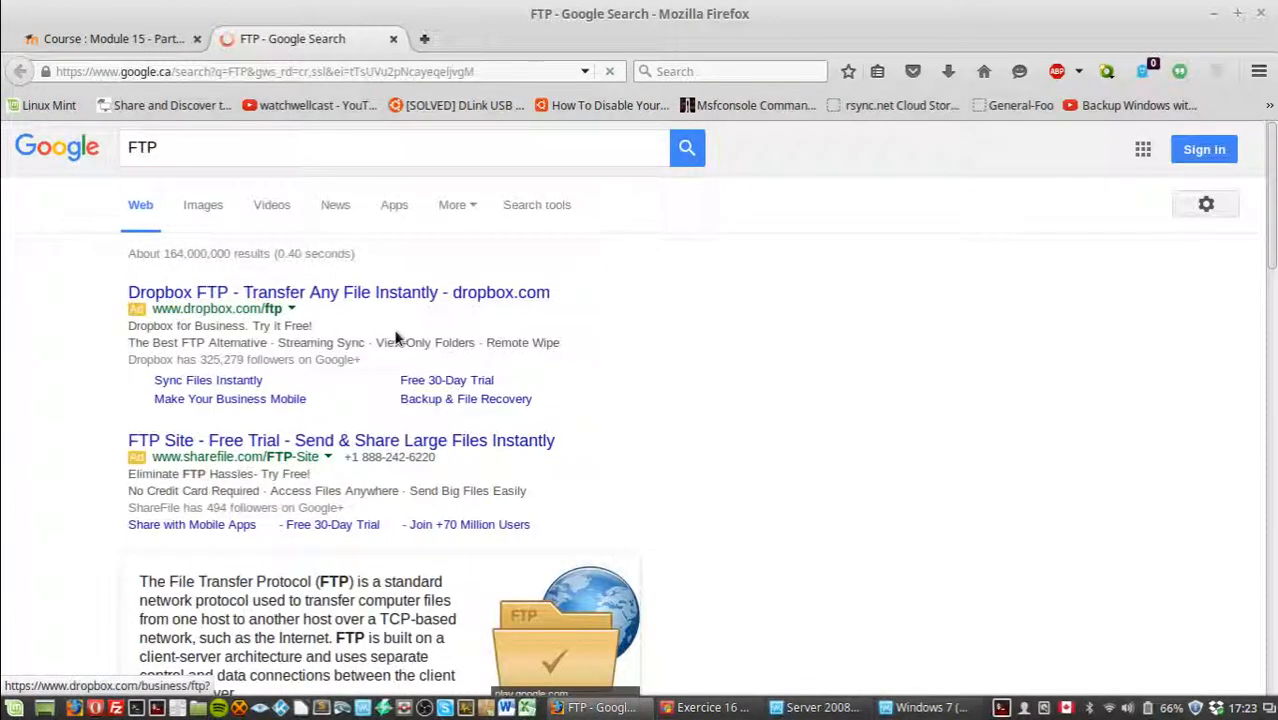
{"action": "scroll", "coordinate": [395, 340], "scroll_direction": "down", "scroll_amount": 10}
{"action": "left_click", "coordinate": [383, 362]}
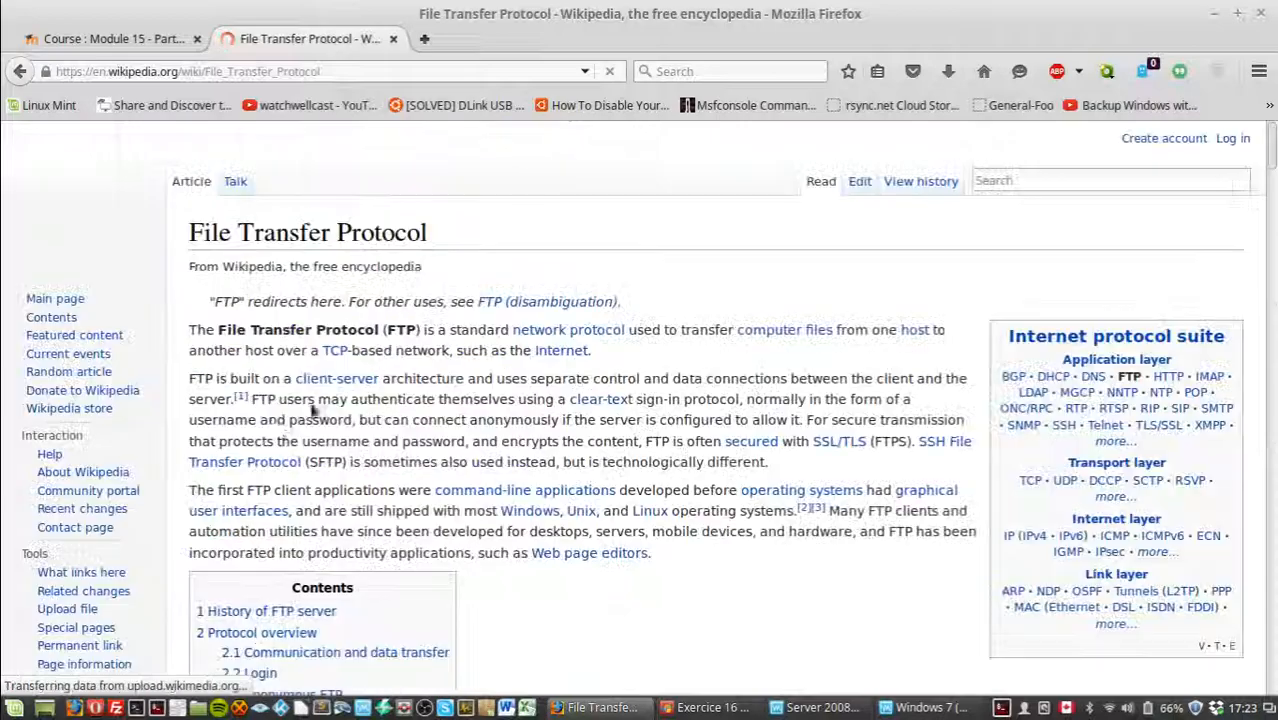
Switch the File Transfer Protocol article to its French version and read the introductory paragraph on copying files between computers.
{"action": "left_click_drag", "start_coordinate": [217, 330], "coordinate": [378, 331]}
{"action": "scroll", "coordinate": [215, 430], "scroll_direction": "down", "scroll_amount": 7}
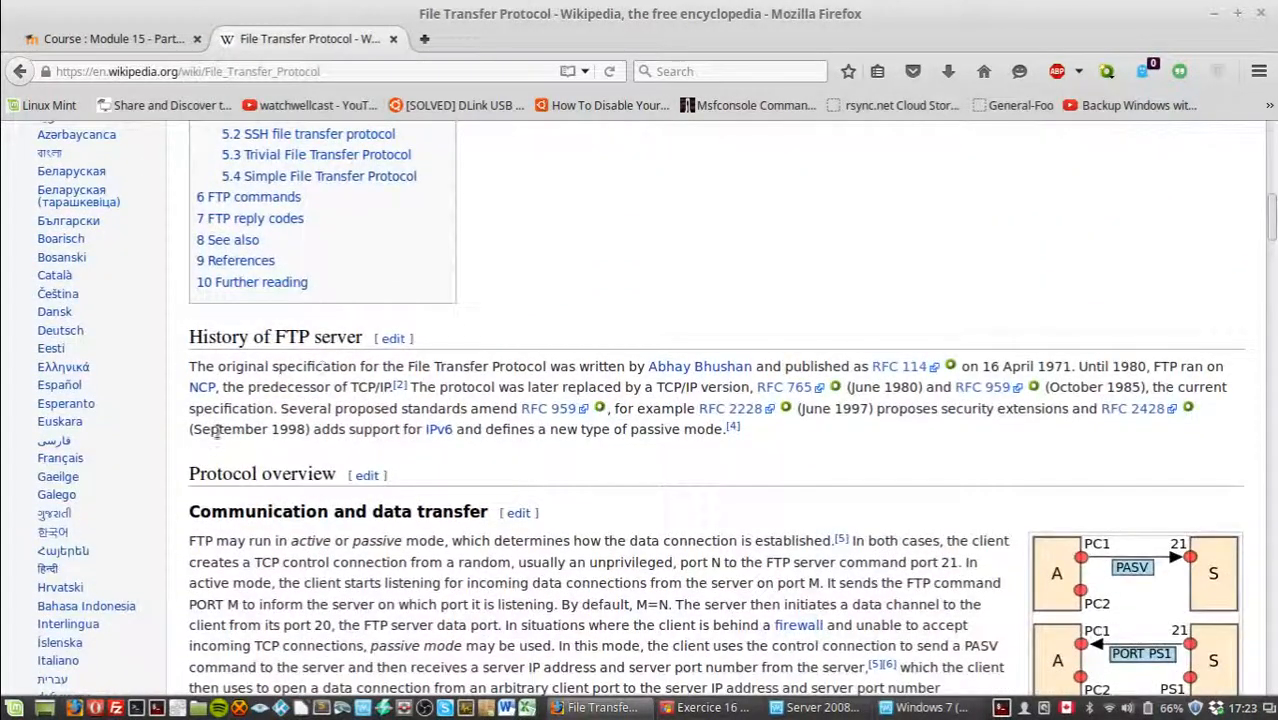
{"action": "left_click", "coordinate": [60, 458]}
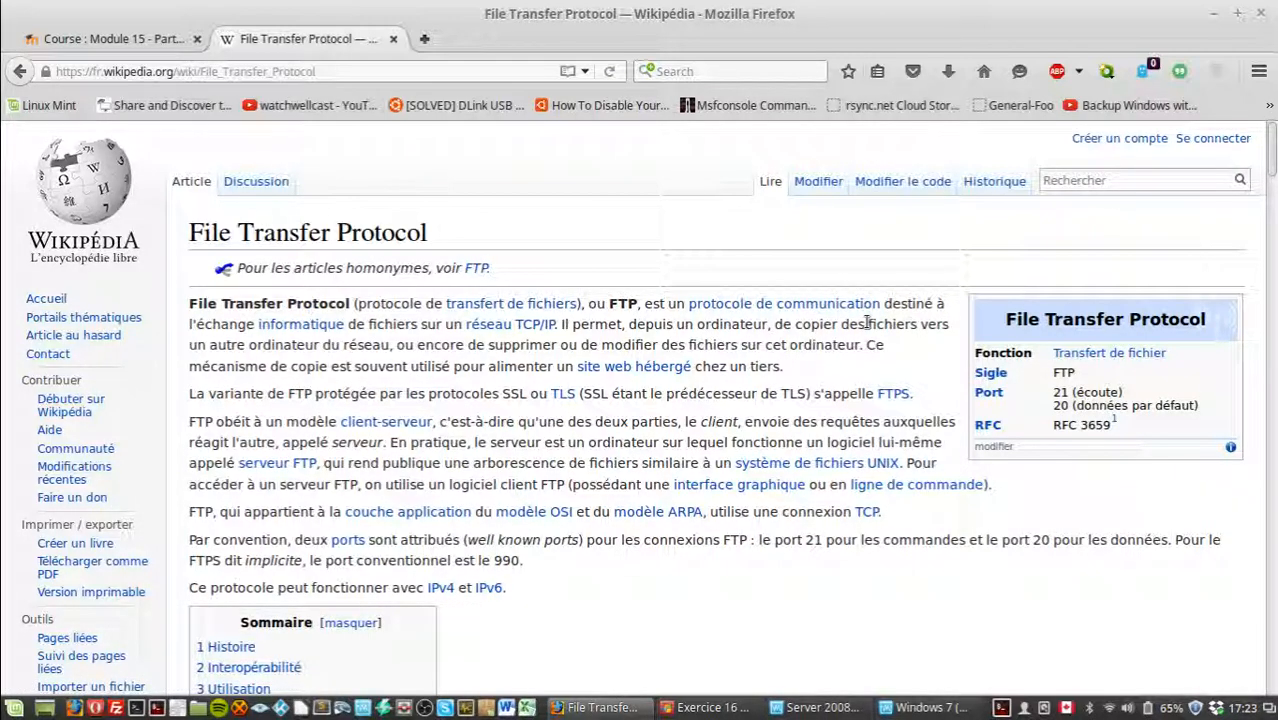
{"action": "left_click_drag", "start_coordinate": [788, 364], "coordinate": [702, 343]}
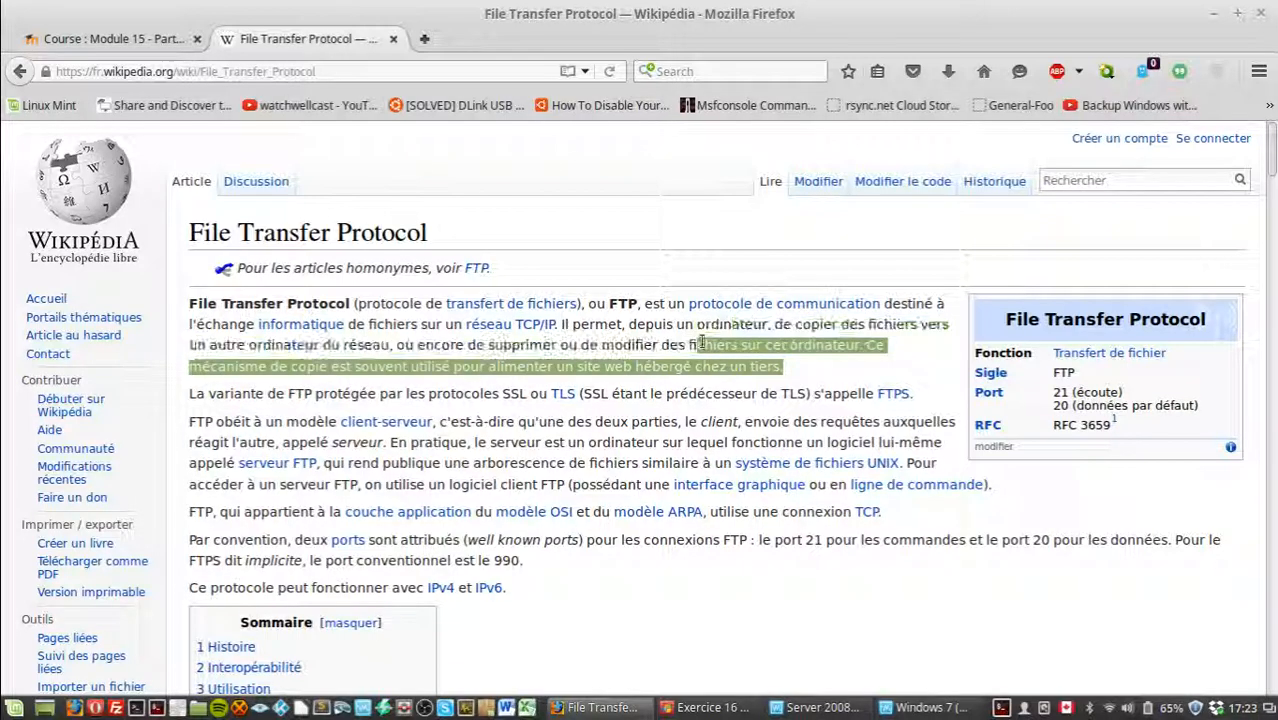
{"action": "left_click", "coordinate": [702, 343]}
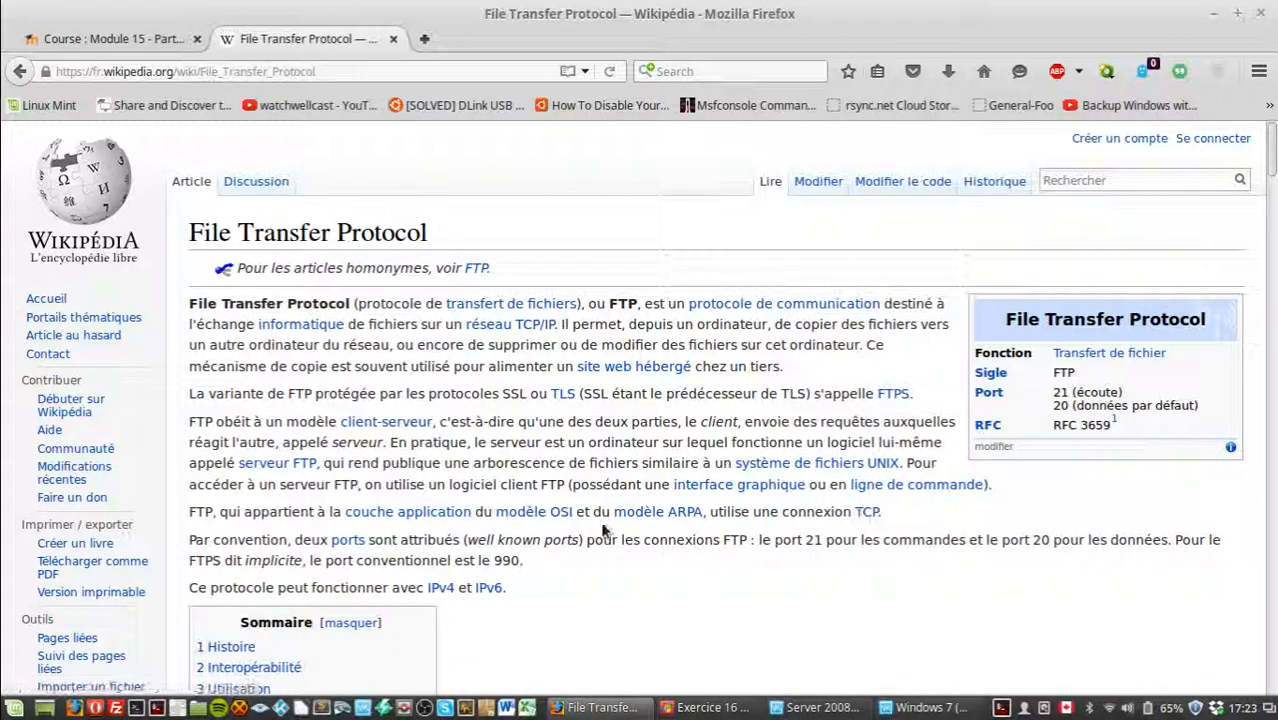
Start the ftp command-line client in a terminal and close the terminal again, ending the running process.
{"action": "left_click", "coordinate": [136, 708]}
{"action": "type", "text": "ftp"}
{"action": "key", "text": "Return"}
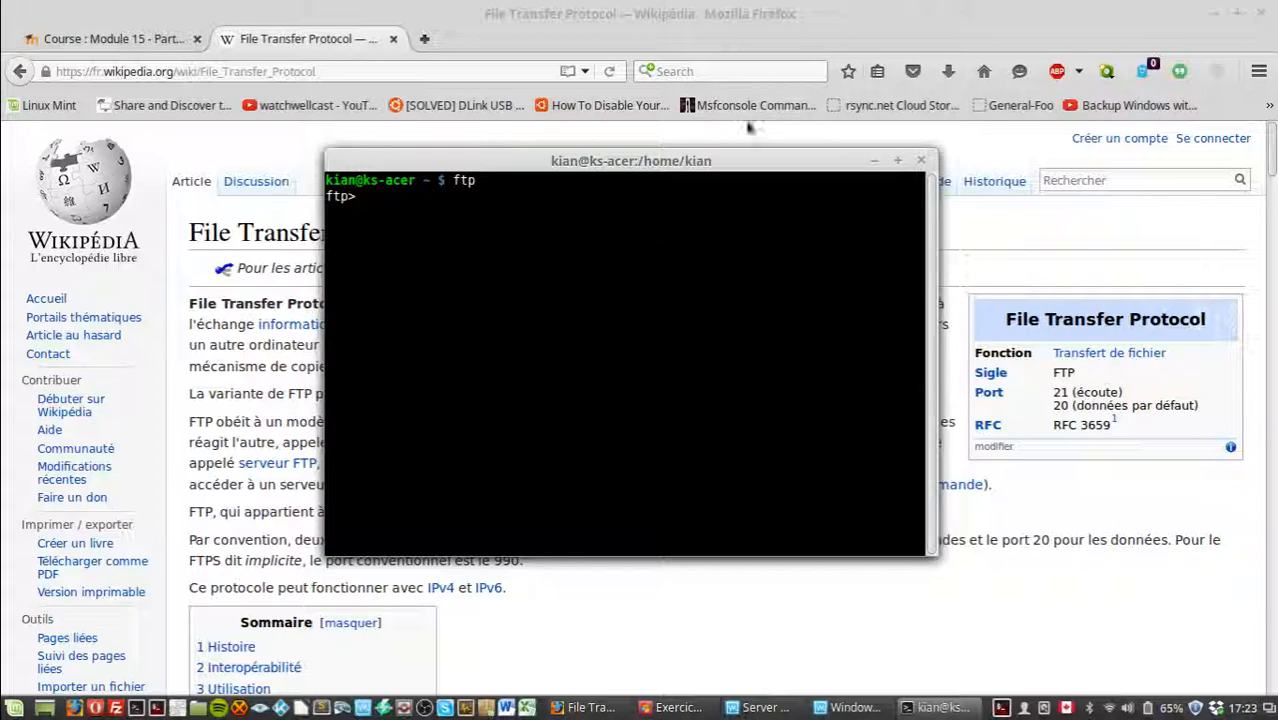
{"action": "left_click_drag", "start_coordinate": [687, 167], "coordinate": [696, 124]}
{"action": "left_click", "coordinate": [930, 117]}
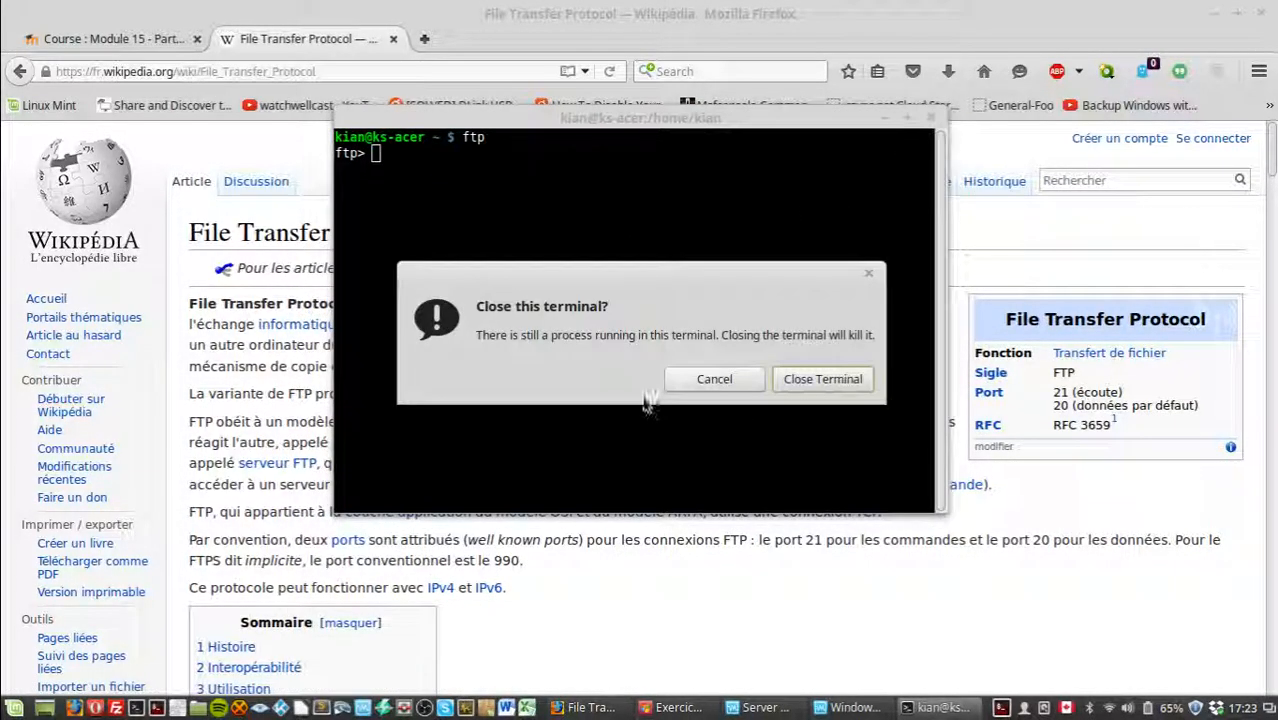
{"action": "left_click", "coordinate": [818, 373]}
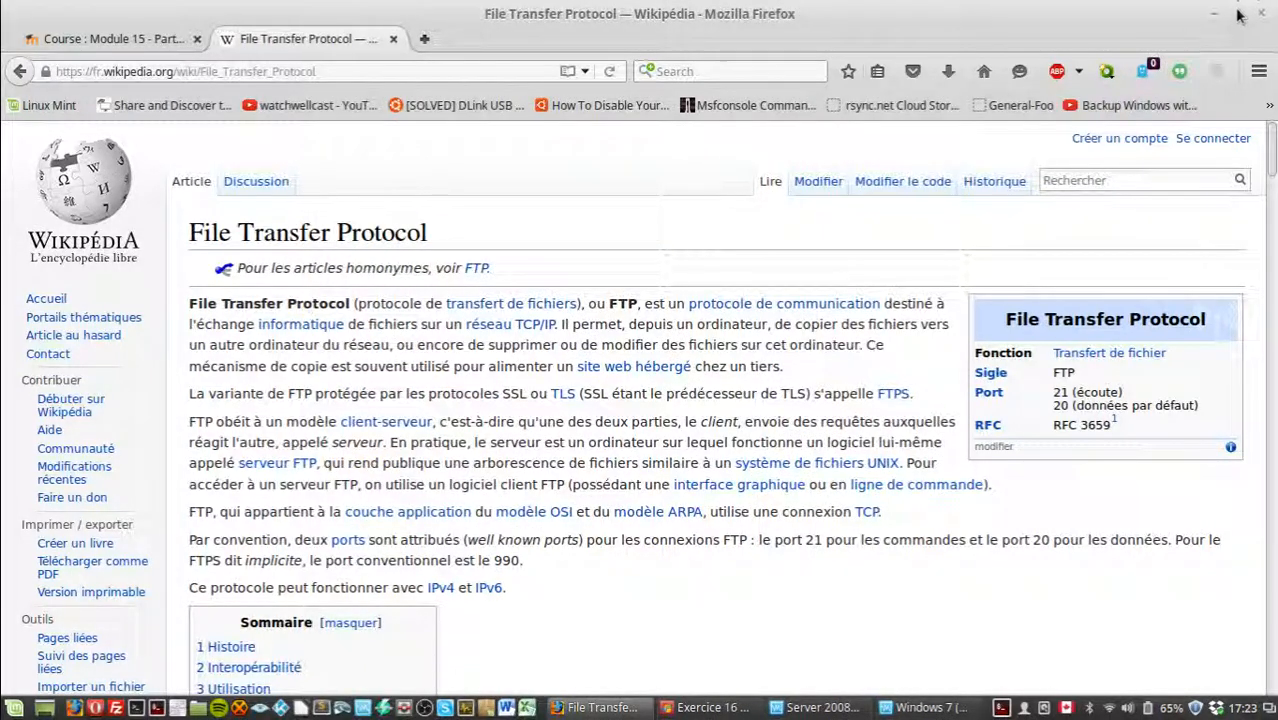
Examine the FTP port entries in the article's infobox and minimize the browser.
{"action": "mouse_move", "coordinate": [1054, 392]}
{"action": "left_mouse_down"}
{"action": "mouse_move", "coordinate": [1070, 393]}
{"action": "mouse_move", "coordinate": [1054, 393]}
{"action": "left_mouse_up"}
{"action": "left_click", "coordinate": [1072, 388]}
{"action": "left_click", "coordinate": [1214, 13]}
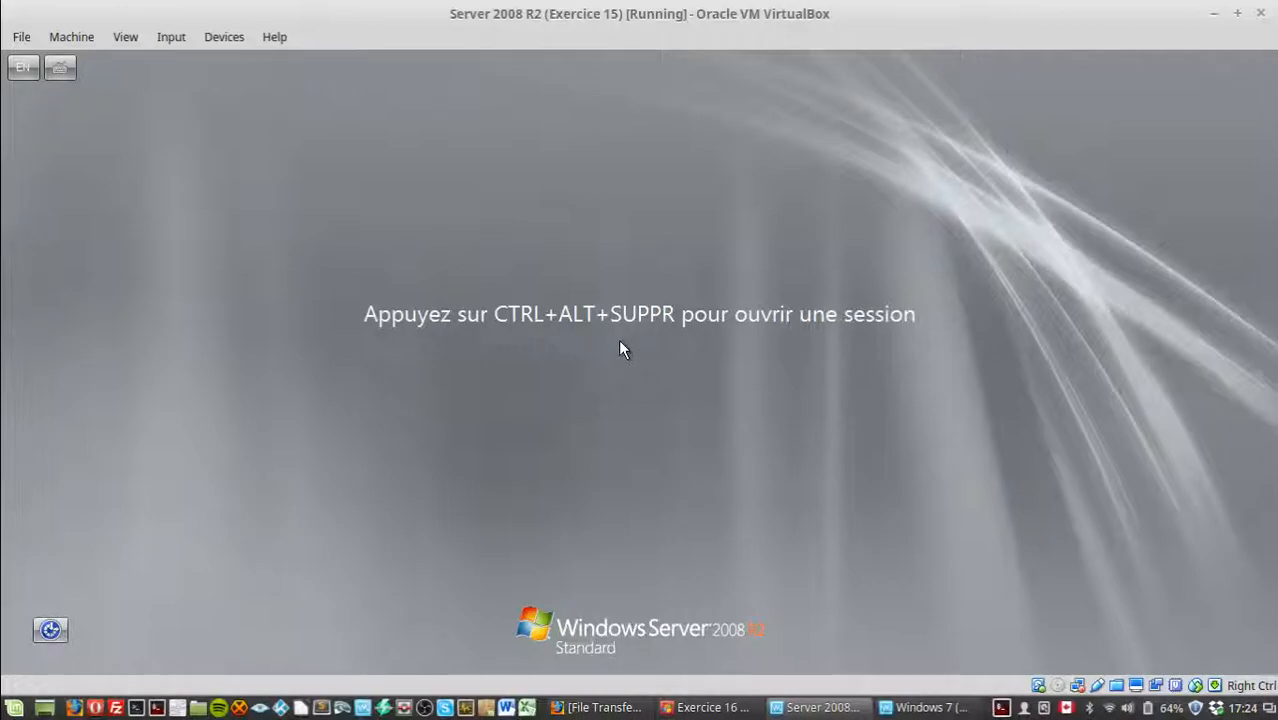
Log on to the Windows Server 2008 R2 virtual machine as Administrateur with the account password.
{"action": "key", "text": "Control_R+Delete"}
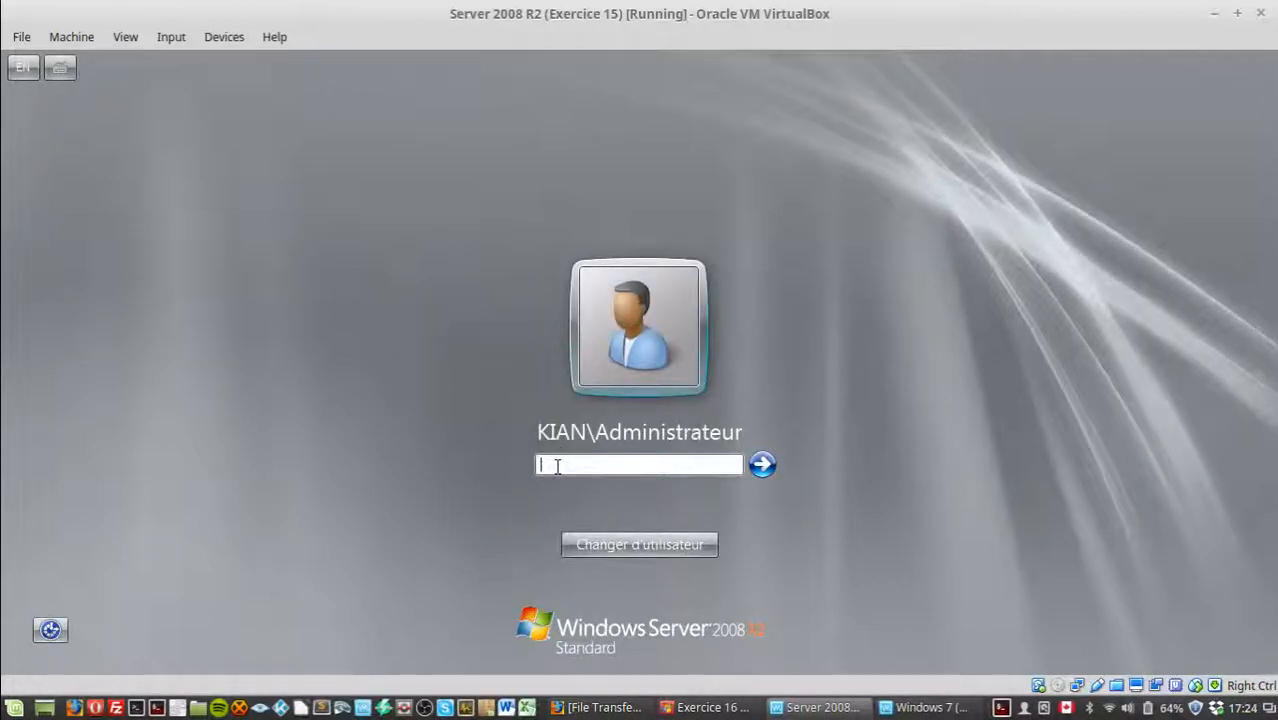
{"action": "type", "text": "•••••••"}
{"action": "key", "text": "Return"}
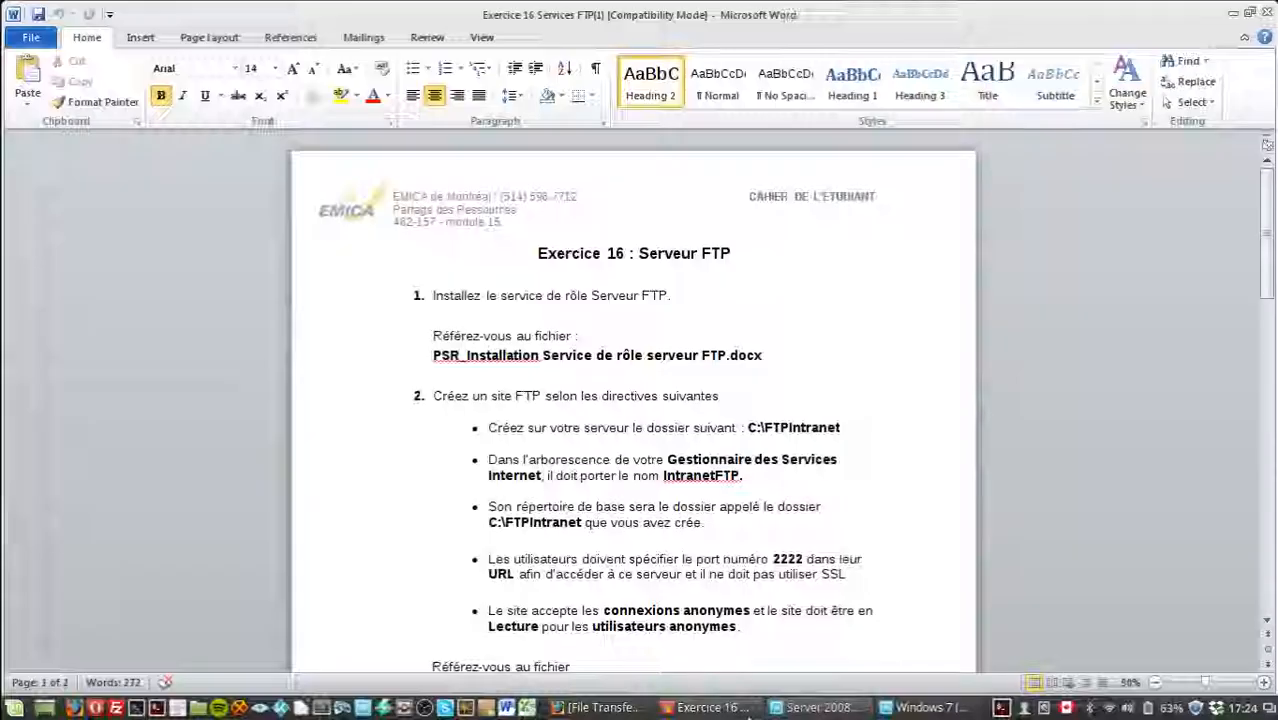
Switch to the Exercice 16 Services FTP document in Word and read the instructions for installing the FTP role service and creating the site.
{"action": "left_click", "coordinate": [705, 707]}
{"action": "scroll", "coordinate": [895, 389], "scroll_direction": "down", "scroll_amount": 3}
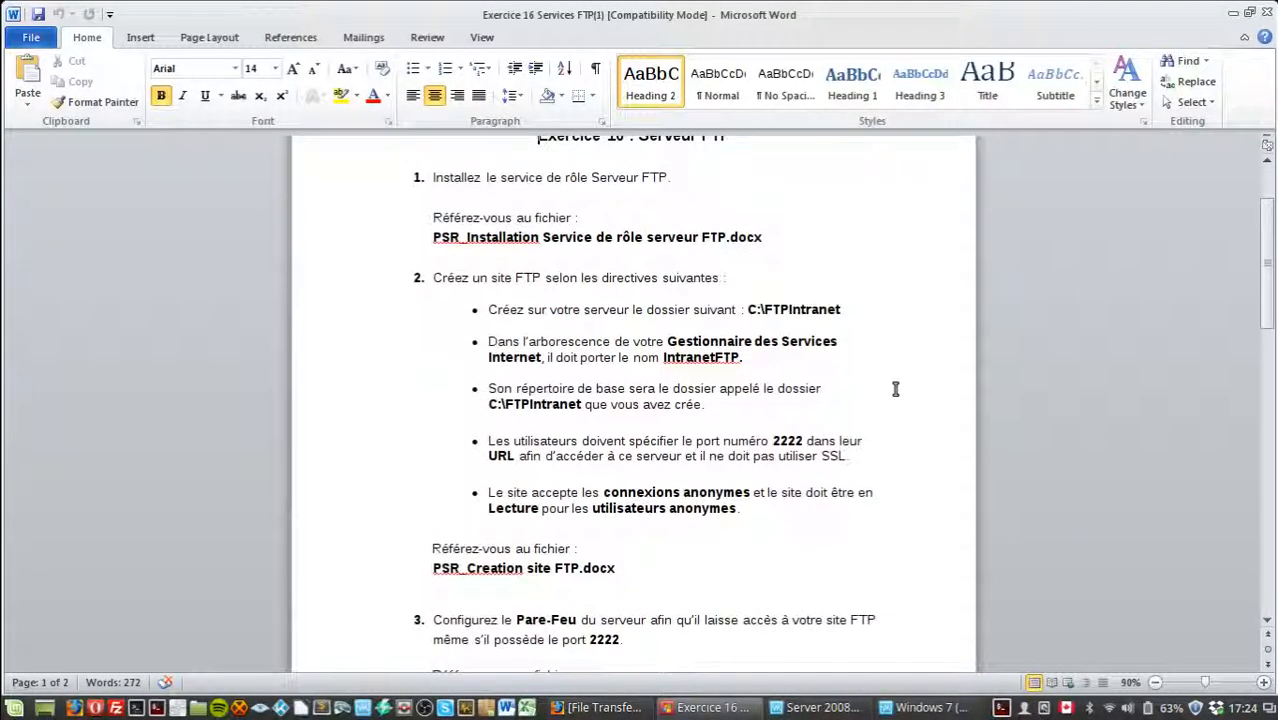
{"action": "left_click_drag", "start_coordinate": [663, 359], "coordinate": [748, 353]}
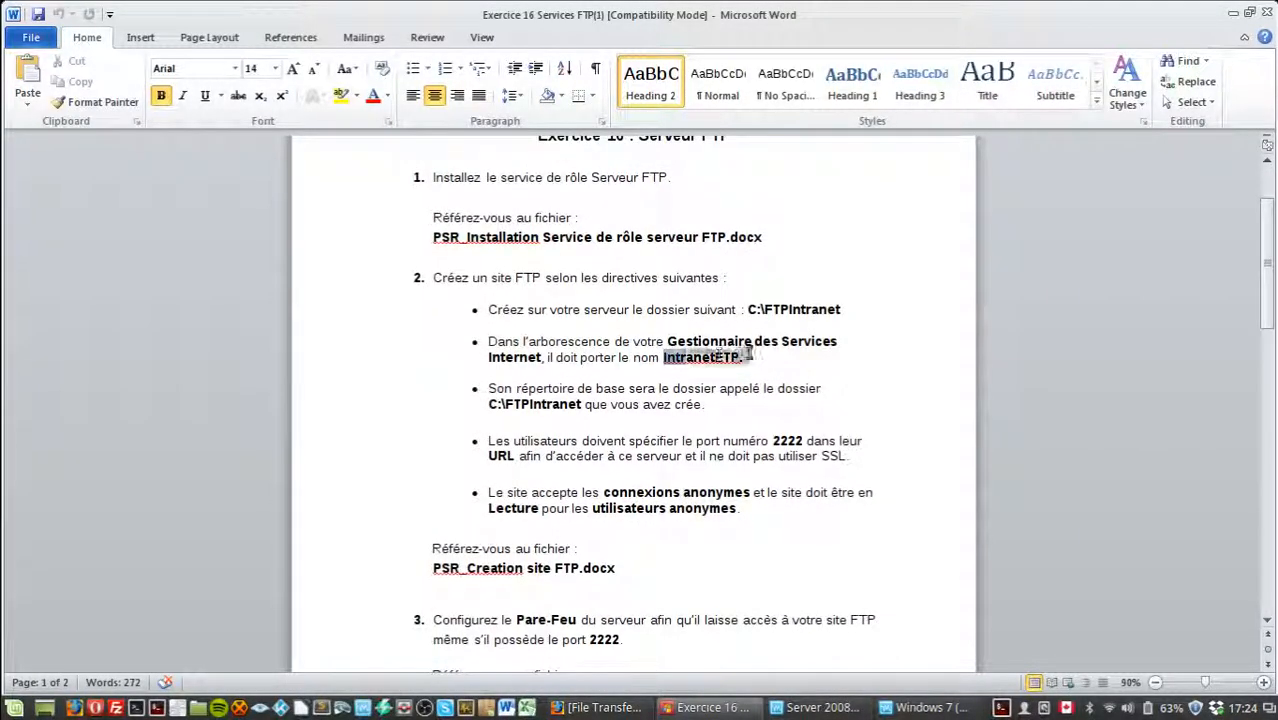
{"action": "left_click", "coordinate": [748, 353]}
{"action": "triple_click", "coordinate": [538, 293]}
{"action": "scroll", "coordinate": [538, 293], "scroll_direction": "up", "scroll_amount": 1}
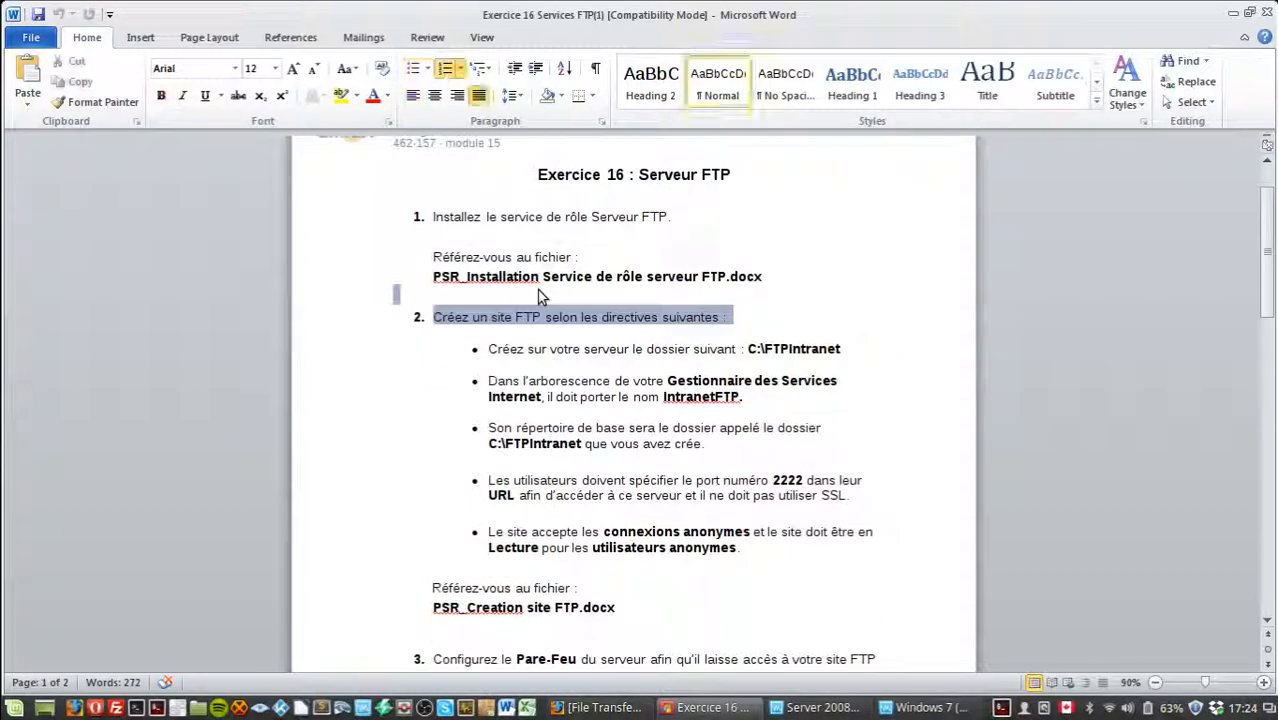
{"action": "left_click", "coordinate": [502, 317]}
{"action": "left_click", "coordinate": [392, 297]}
{"action": "left_click_drag", "start_coordinate": [651, 176], "coordinate": [776, 171]}
{"action": "left_click", "coordinate": [776, 171]}
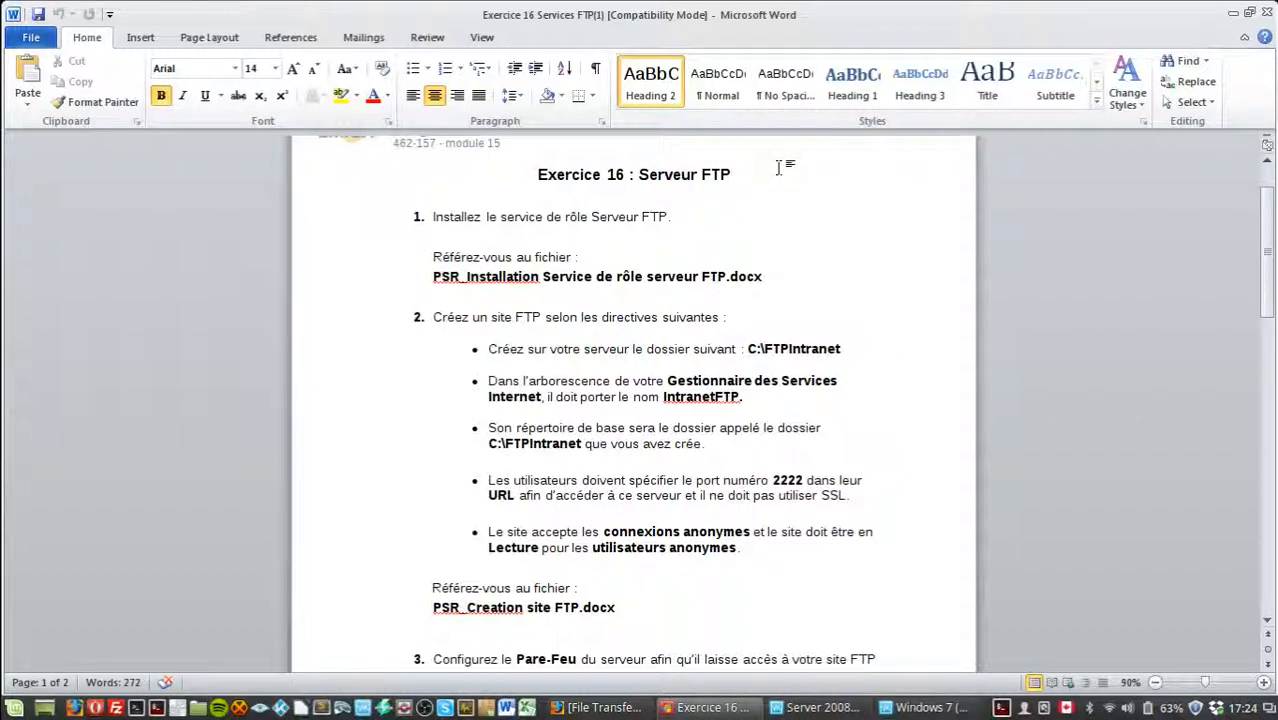
{"action": "mouse_move", "coordinate": [466, 277]}
{"action": "left_mouse_down"}
{"action": "mouse_move", "coordinate": [727, 276]}
{"action": "mouse_move", "coordinate": [467, 277]}
{"action": "left_mouse_up"}
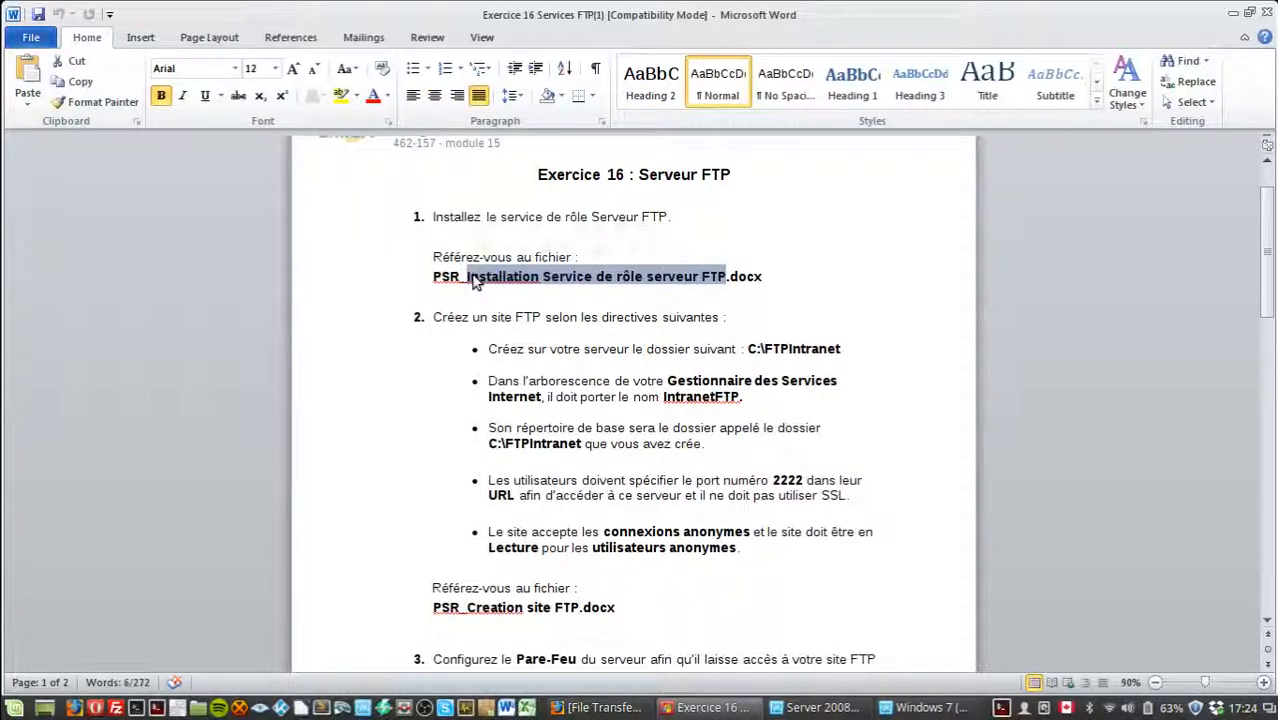
Return to the Server 2008 R2 virtual machine, inspect its VirtualBox System settings, and close them without changes.
{"action": "left_click", "coordinate": [778, 710]}
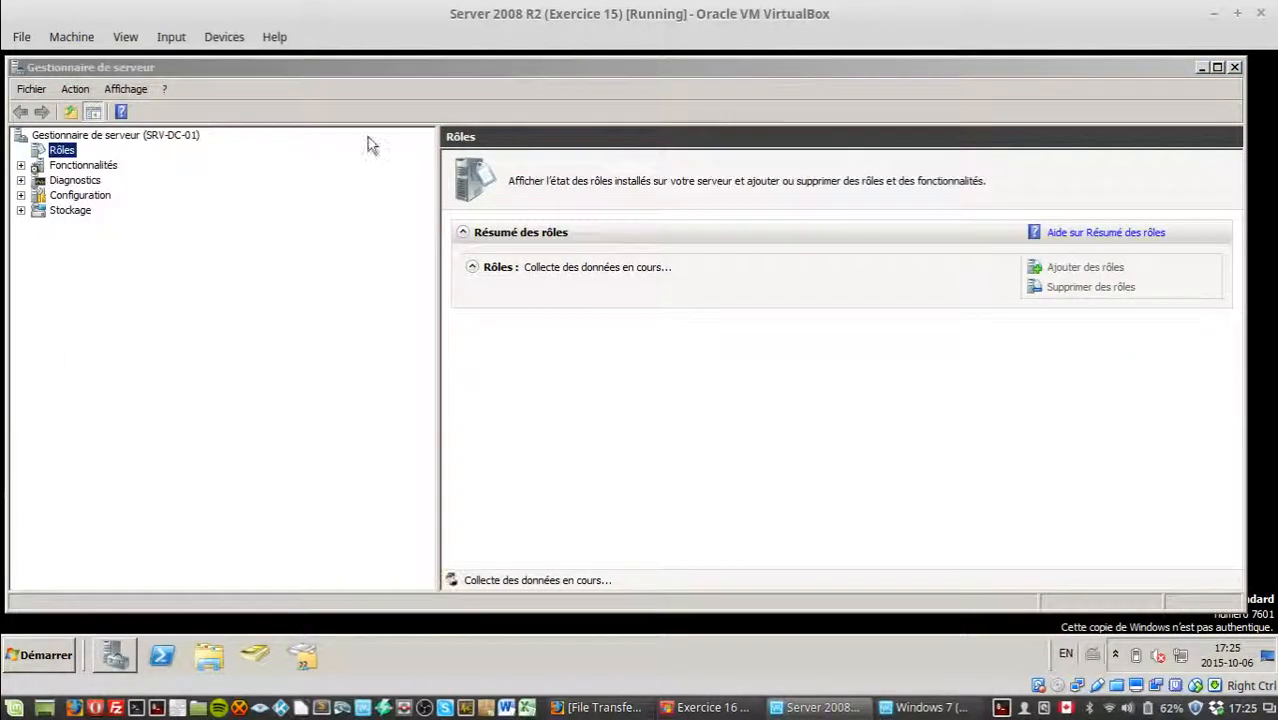
{"action": "left_click_drag", "start_coordinate": [401, 71], "coordinate": [429, 70]}
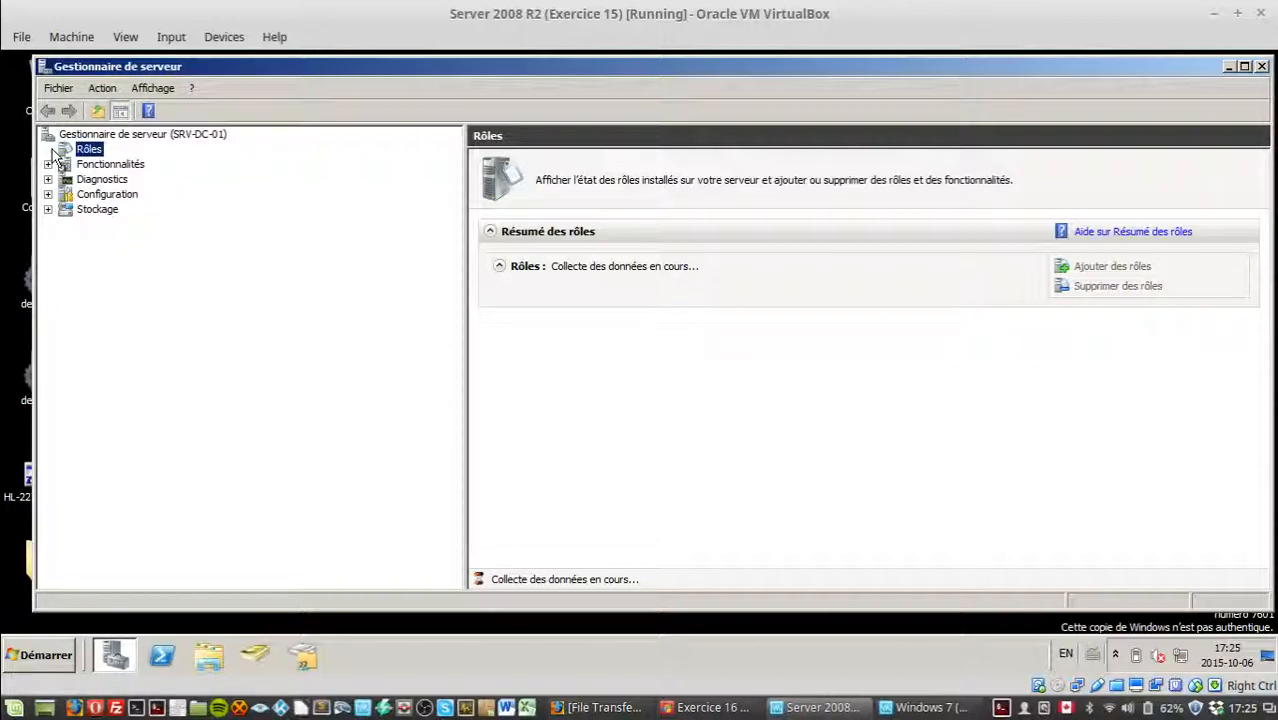
{"action": "left_click_drag", "start_coordinate": [196, 73], "coordinate": [184, 76]}
{"action": "left_click", "coordinate": [68, 40]}
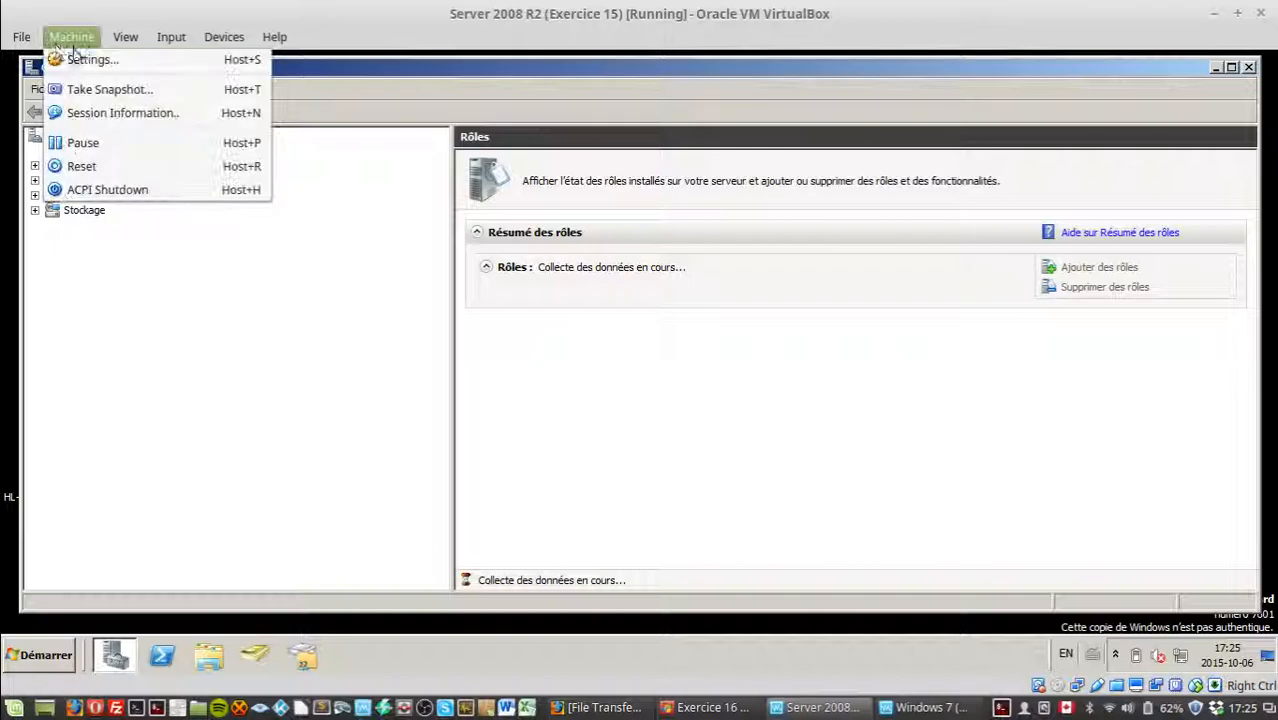
{"action": "left_click", "coordinate": [95, 59]}
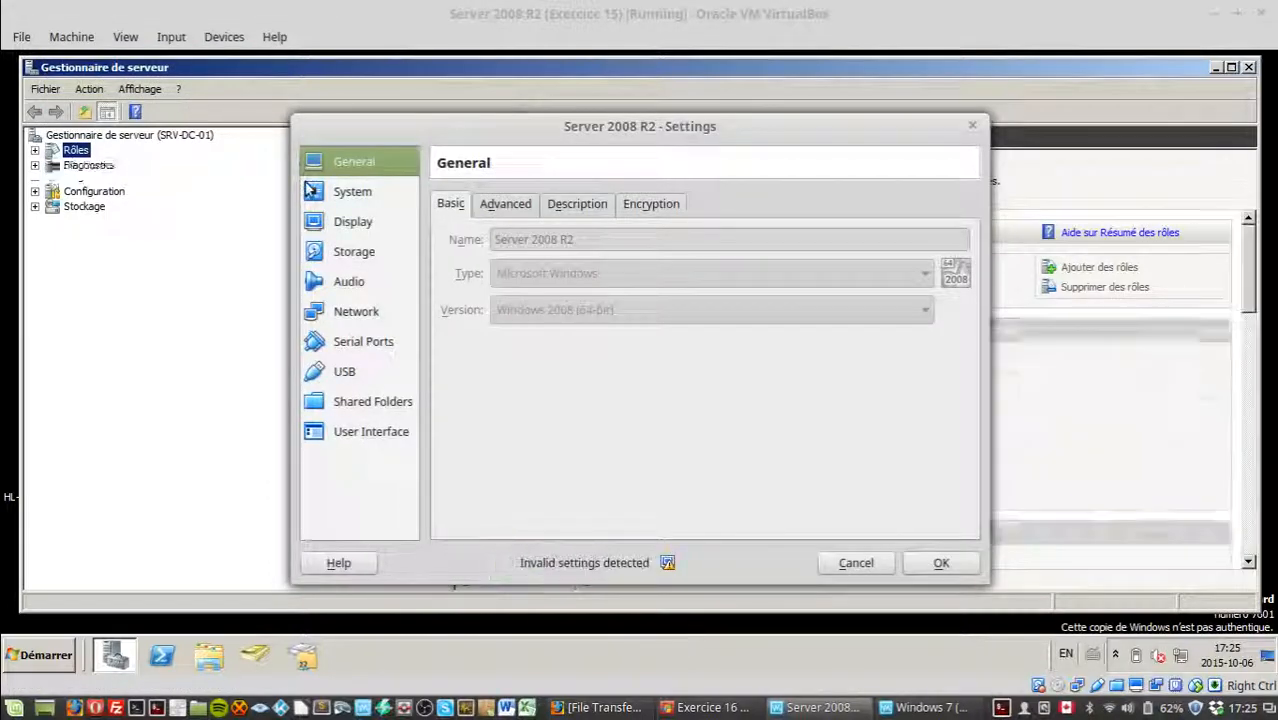
{"action": "left_click", "coordinate": [325, 191]}
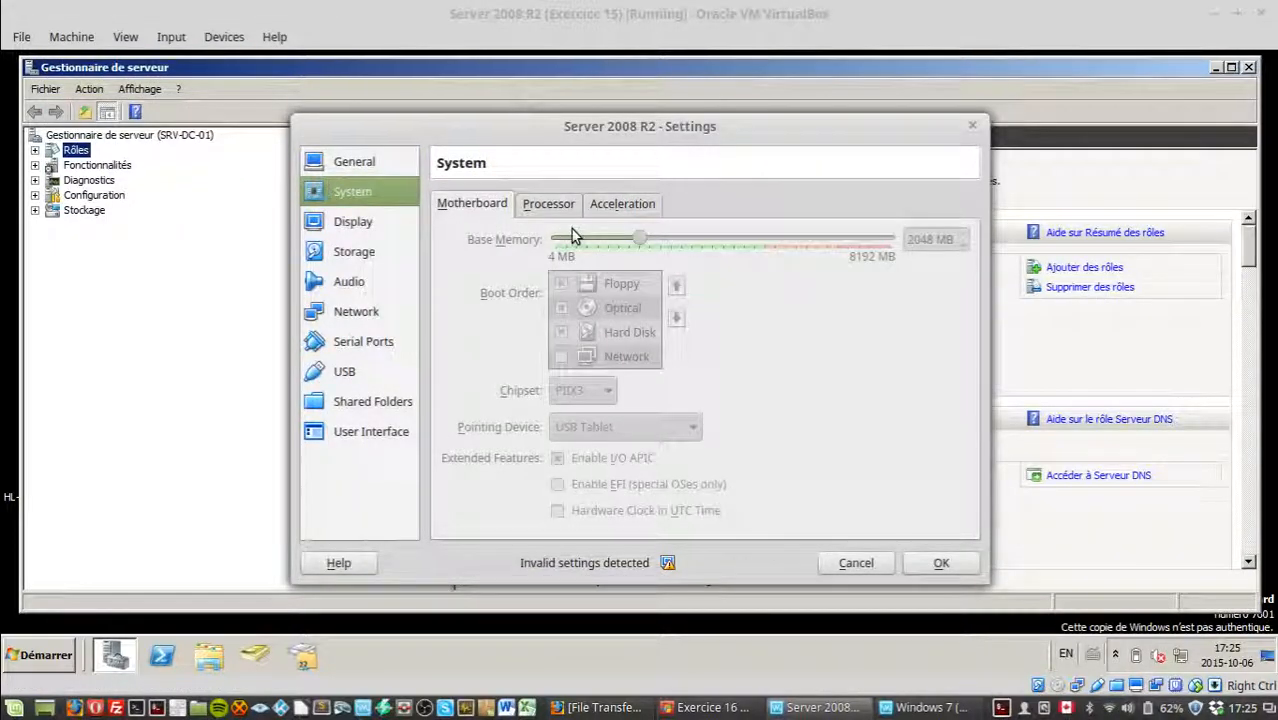
{"action": "left_click", "coordinate": [856, 563]}
Expand the server's roles, select Serveur Web (IIS), and launch the wizard for adding role services to it.
{"action": "left_click", "coordinate": [35, 150]}
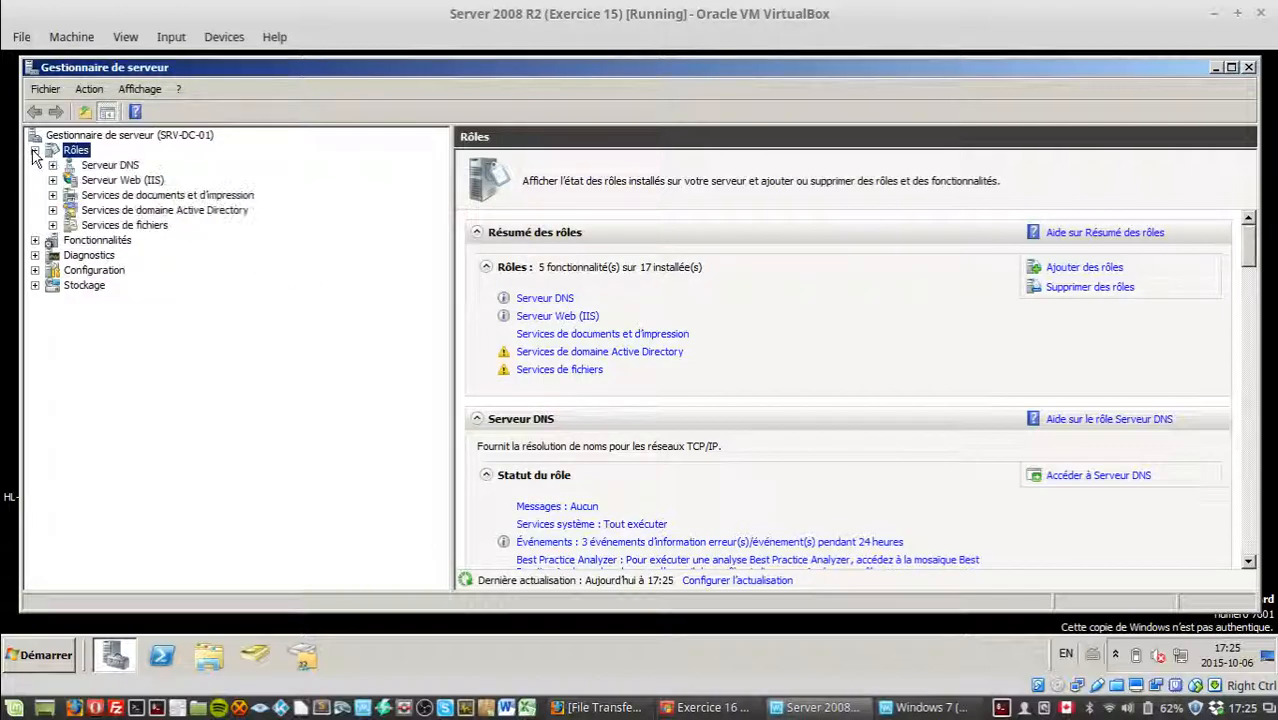
{"action": "left_click", "coordinate": [92, 180]}
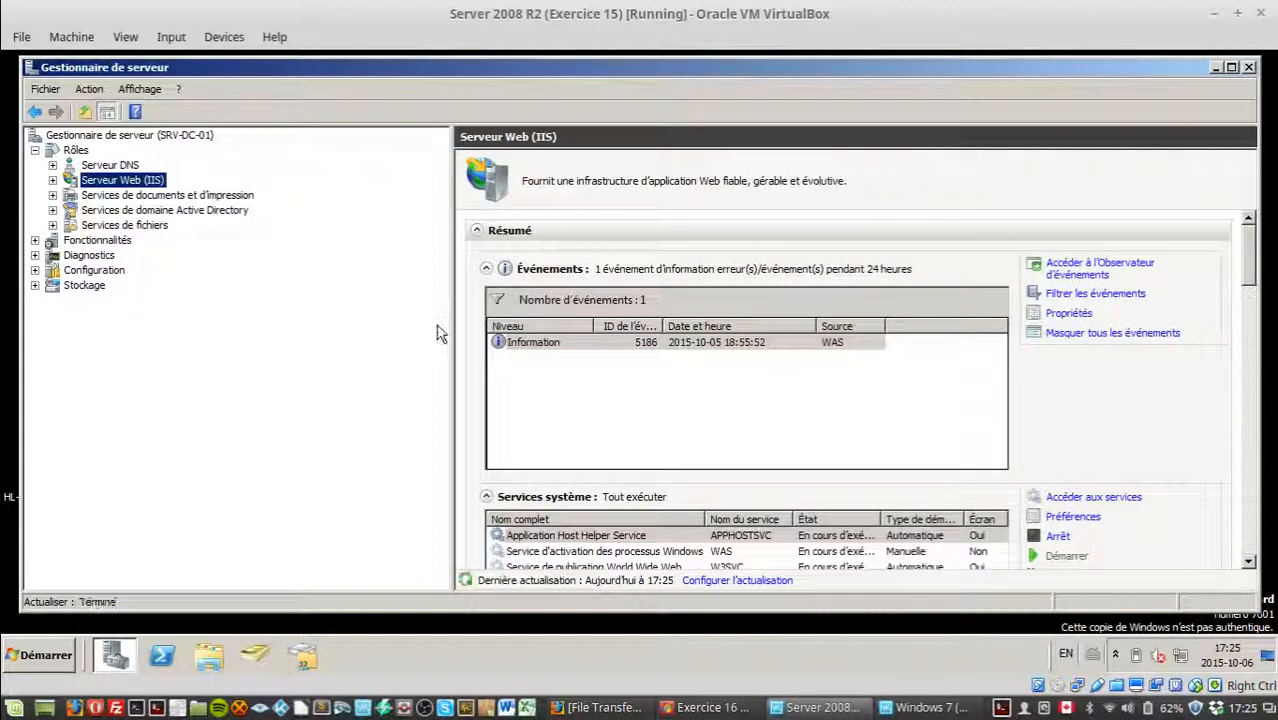
{"action": "left_click_drag", "start_coordinate": [1250, 255], "coordinate": [1252, 345]}
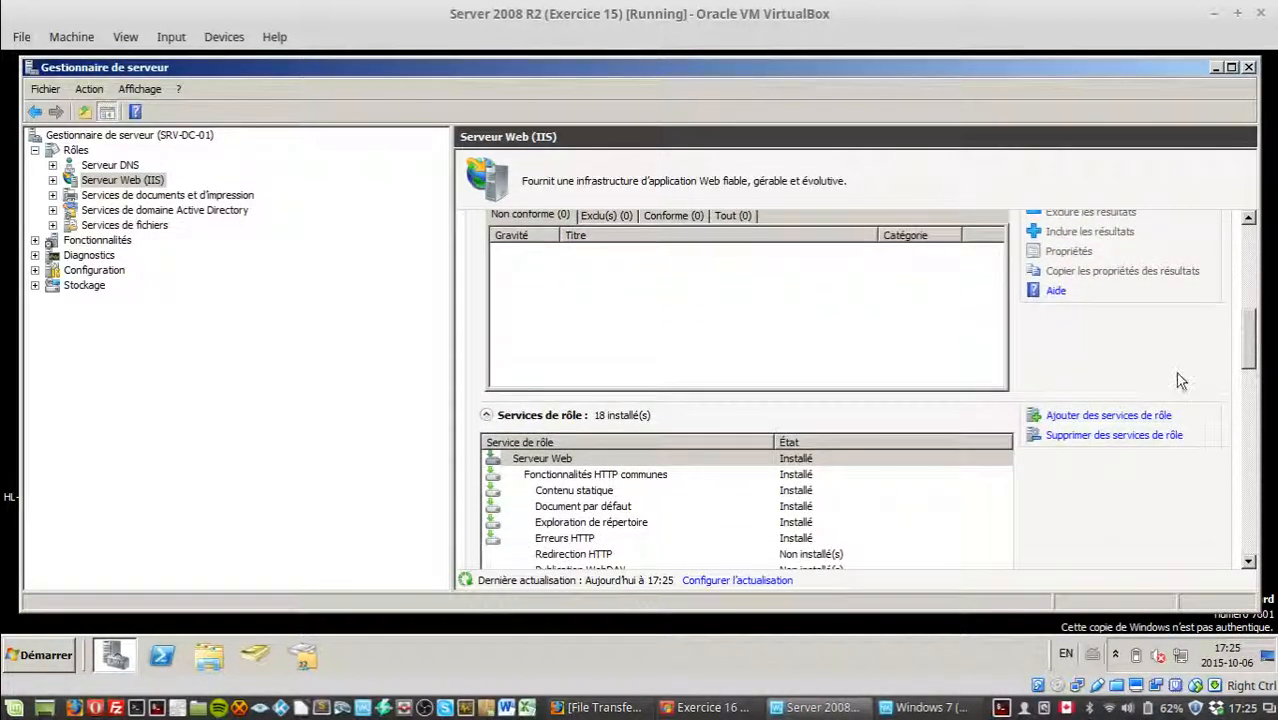
{"action": "left_click", "coordinate": [1152, 420]}
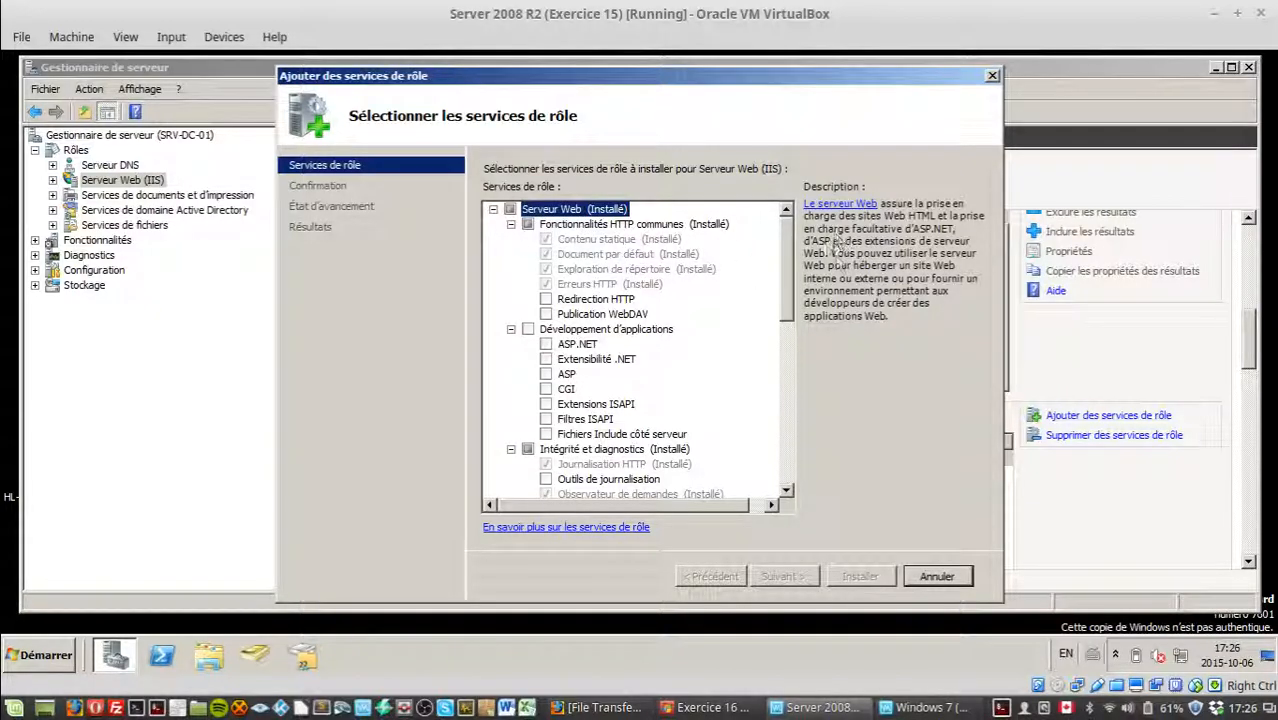
Check the installation status of Serveur FTP and its components in the role services list and cancel the wizard.
{"action": "scroll", "coordinate": [787, 320], "scroll_direction": "down", "scroll_amount": 3}
{"action": "scroll", "coordinate": [787, 320], "scroll_direction": "down", "scroll_amount": 7}
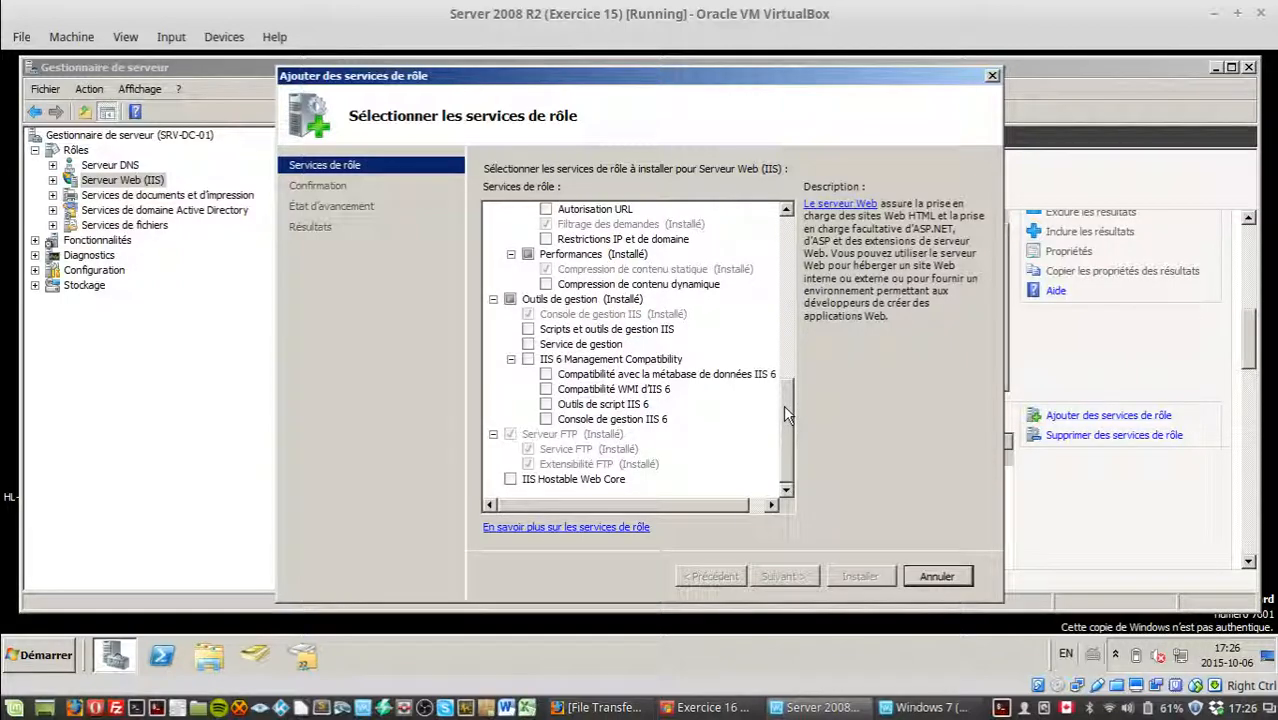
{"action": "scroll", "coordinate": [784, 404], "scroll_direction": "up", "scroll_amount": 2}
{"action": "scroll", "coordinate": [791, 400], "scroll_direction": "down", "scroll_amount": 3}
{"action": "mouse_move", "coordinate": [793, 418]}
{"action": "left_mouse_down"}
{"action": "mouse_move", "coordinate": [791, 268]}
{"action": "mouse_move", "coordinate": [780, 437]}
{"action": "mouse_move", "coordinate": [785, 421]}
{"action": "left_mouse_up"}
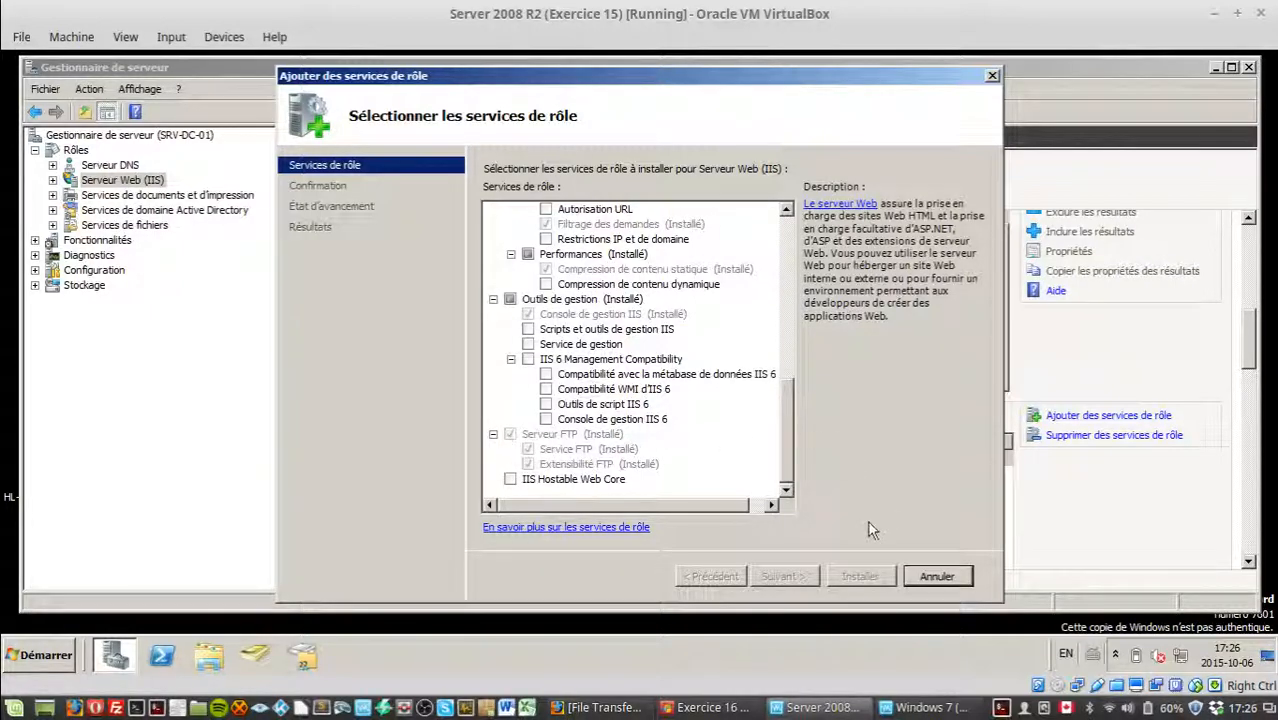
{"action": "left_click", "coordinate": [948, 577]}
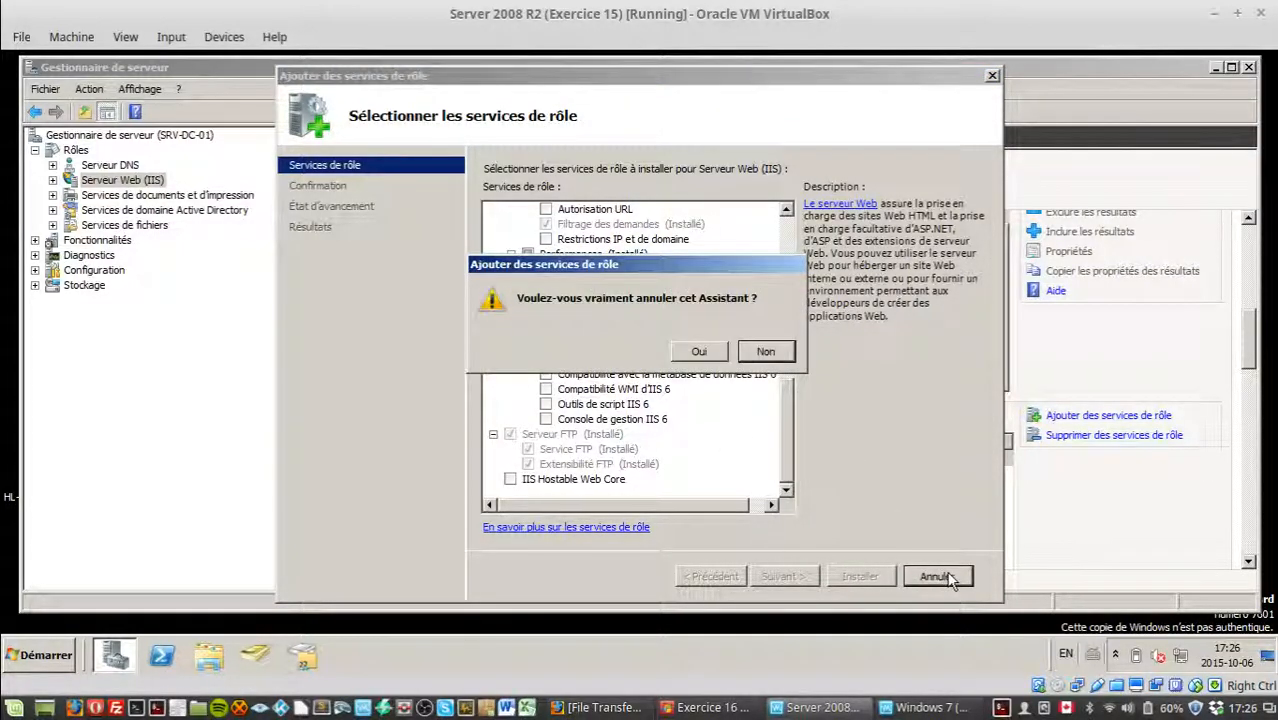
{"action": "left_click", "coordinate": [690, 357]}
{"action": "left_click", "coordinate": [439, 307]}
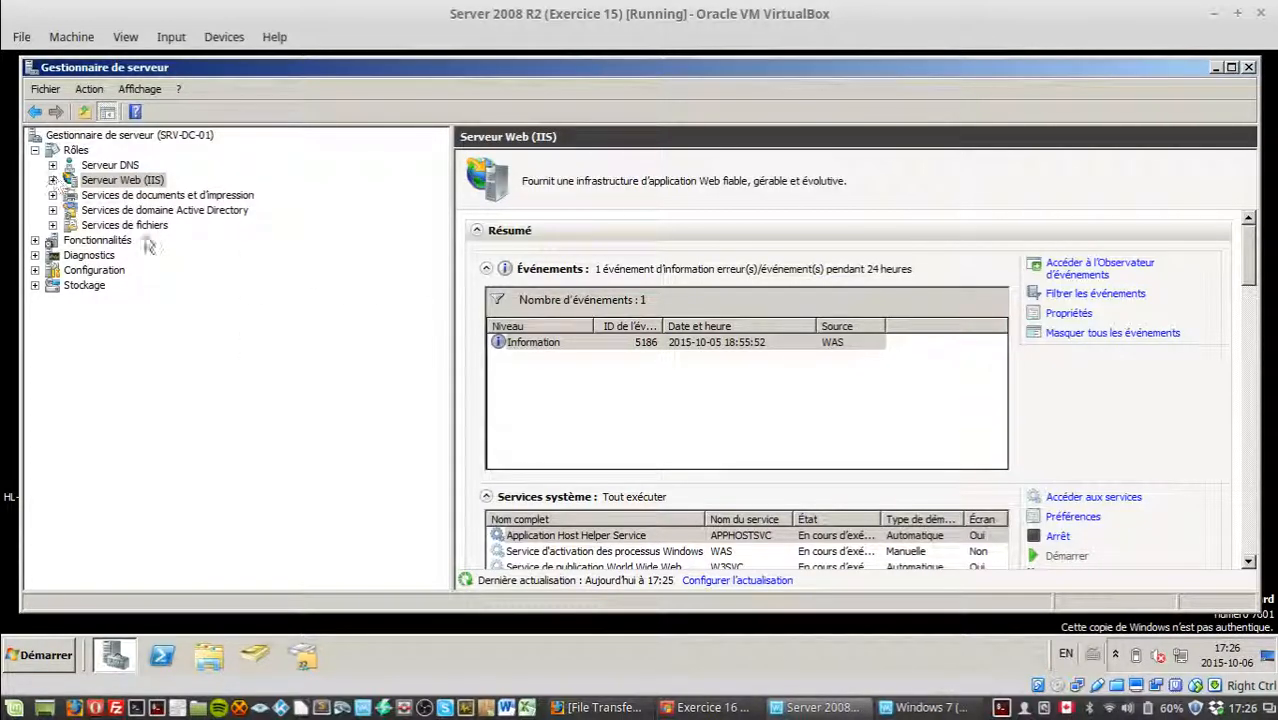
Review the FTP site instructions in the Word document, focusing on the C:\FTPIntranet folder requirement, and minimize Word.
{"action": "left_click", "coordinate": [674, 712]}
{"action": "left_click", "coordinate": [662, 428]}
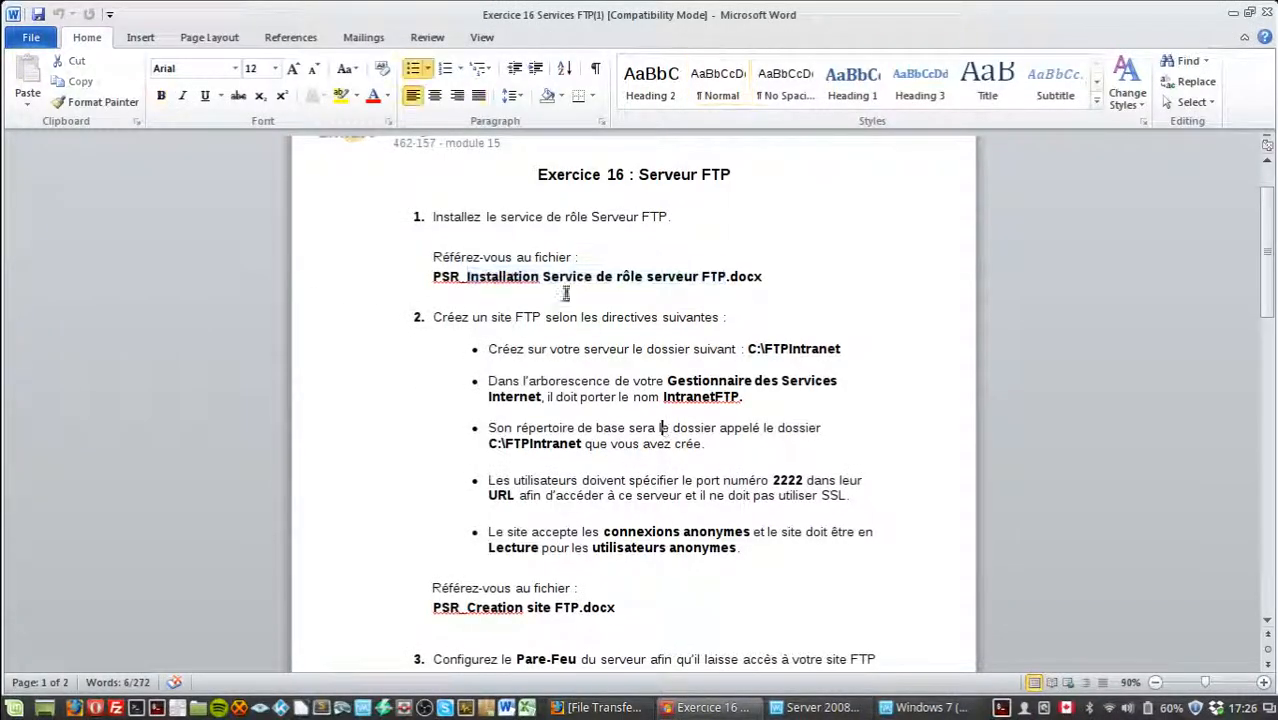
{"action": "left_click_drag", "start_coordinate": [434, 318], "coordinate": [712, 318]}
{"action": "left_click", "coordinate": [704, 318]}
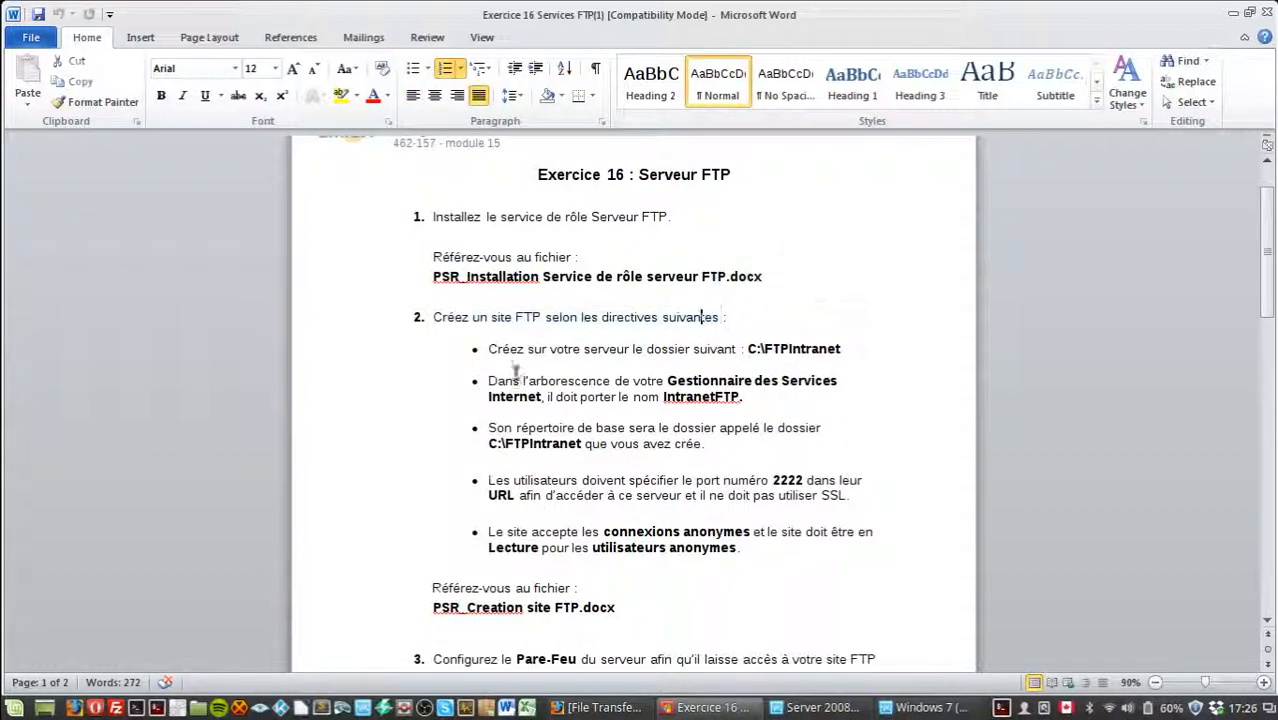
{"action": "left_click_drag", "start_coordinate": [528, 351], "coordinate": [841, 345]}
{"action": "left_click", "coordinate": [750, 349]}
{"action": "left_click", "coordinate": [765, 349]}
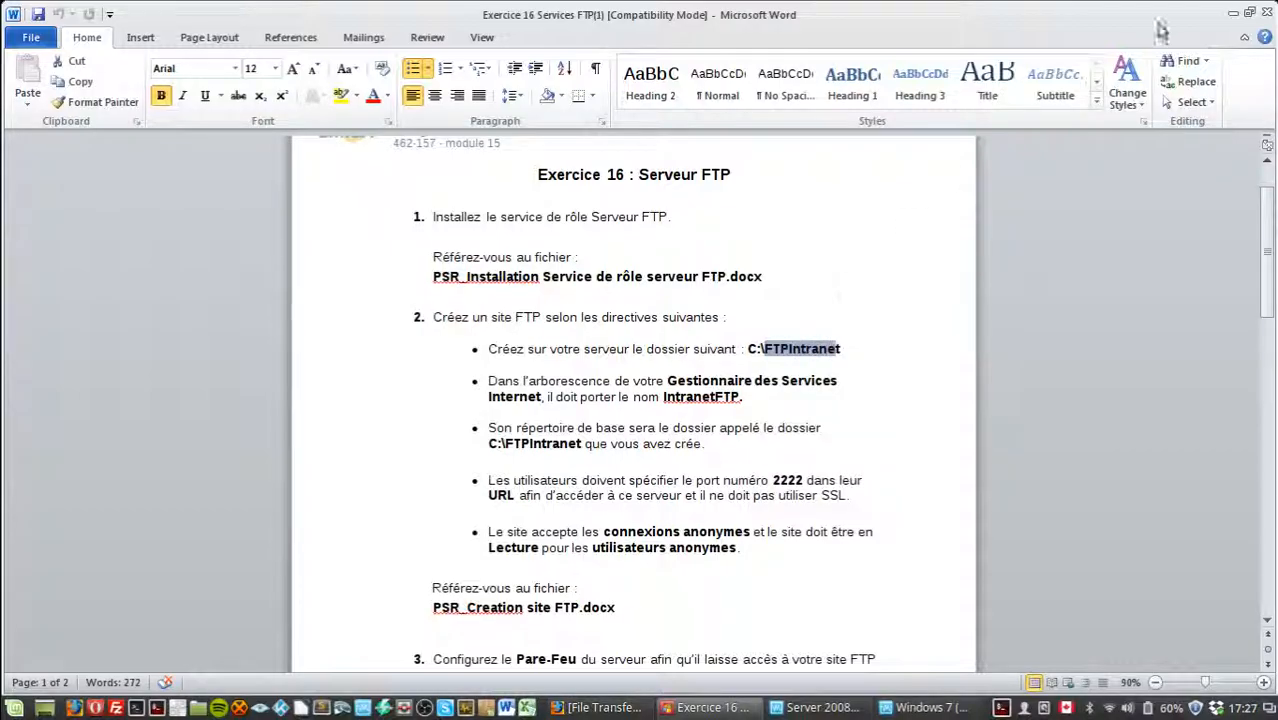
{"action": "left_click", "coordinate": [1233, 14]}
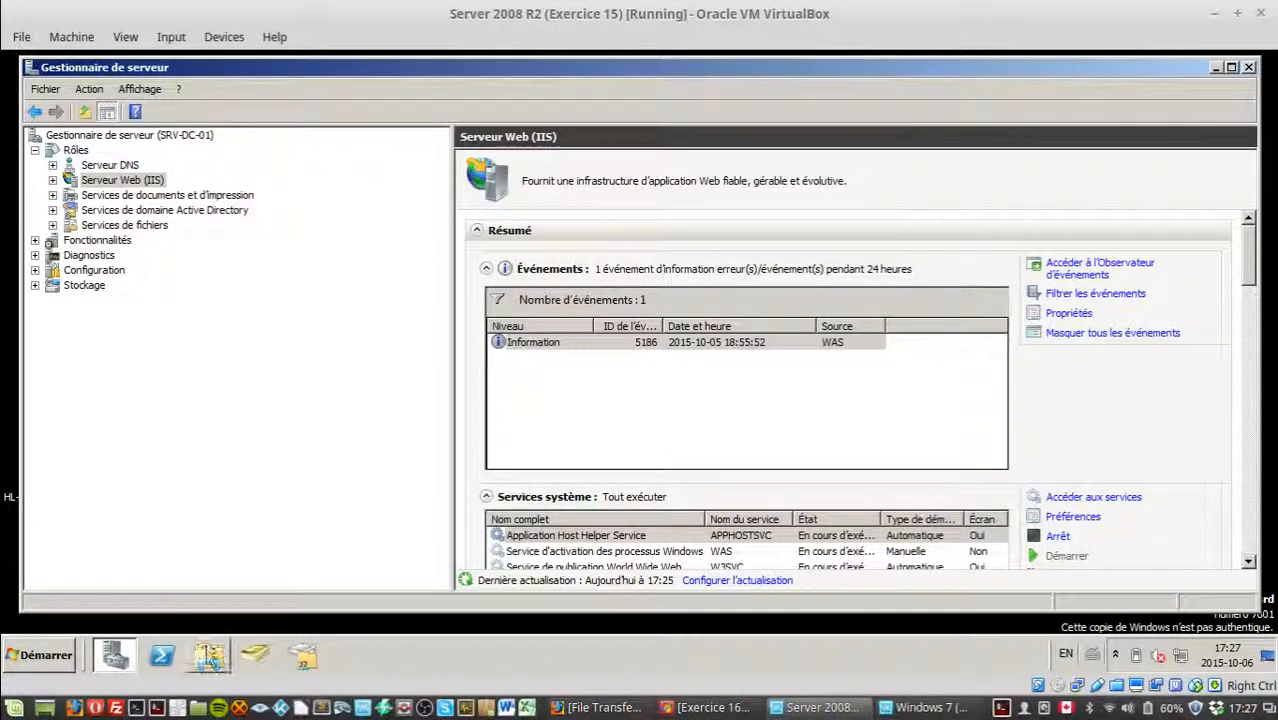
Create a folder named FTPIntranet at the root of the local disk C: in Explorer.
{"action": "left_click", "coordinate": [209, 655]}
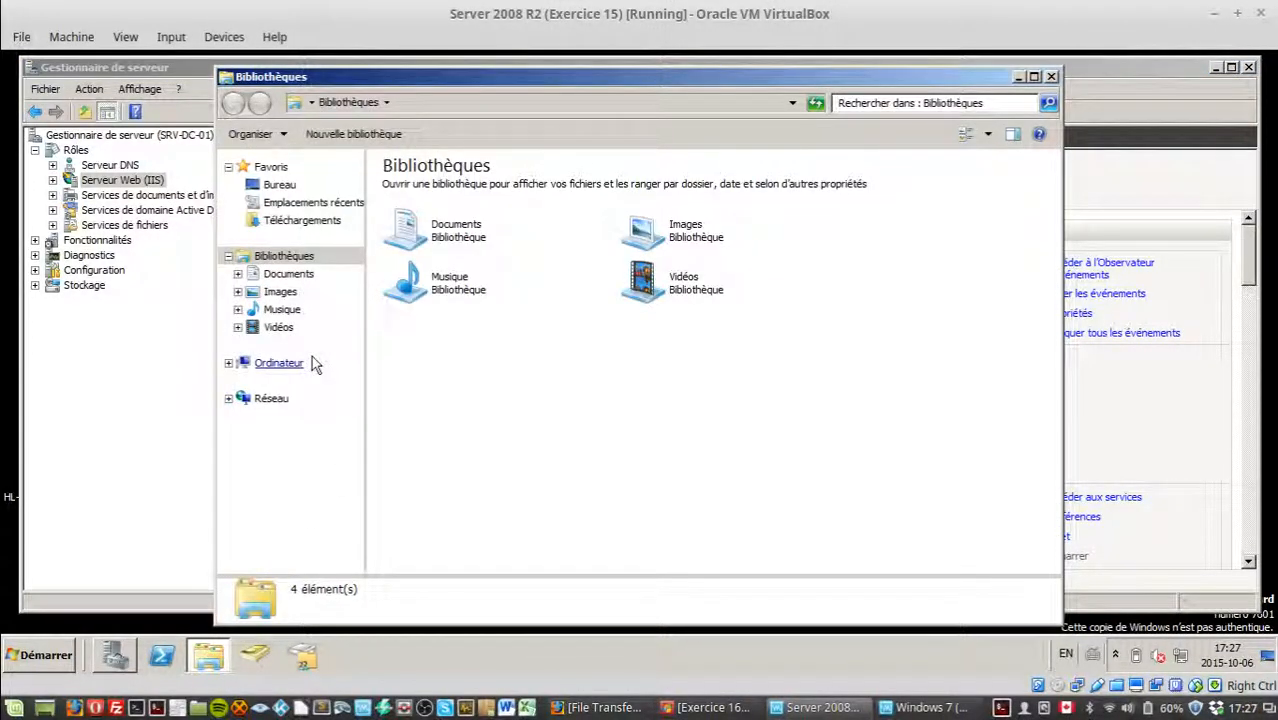
{"action": "left_click", "coordinate": [312, 361]}
{"action": "double_click", "coordinate": [475, 203]}
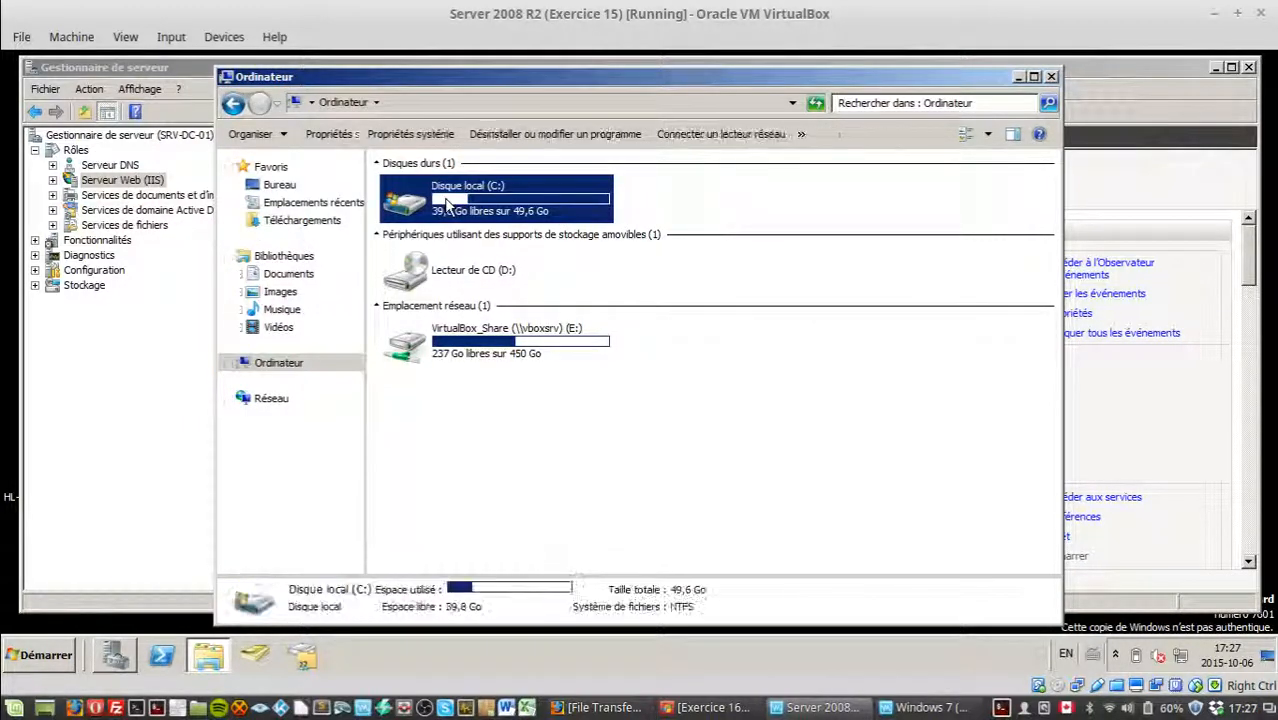
{"action": "right_click", "coordinate": [1016, 325]}
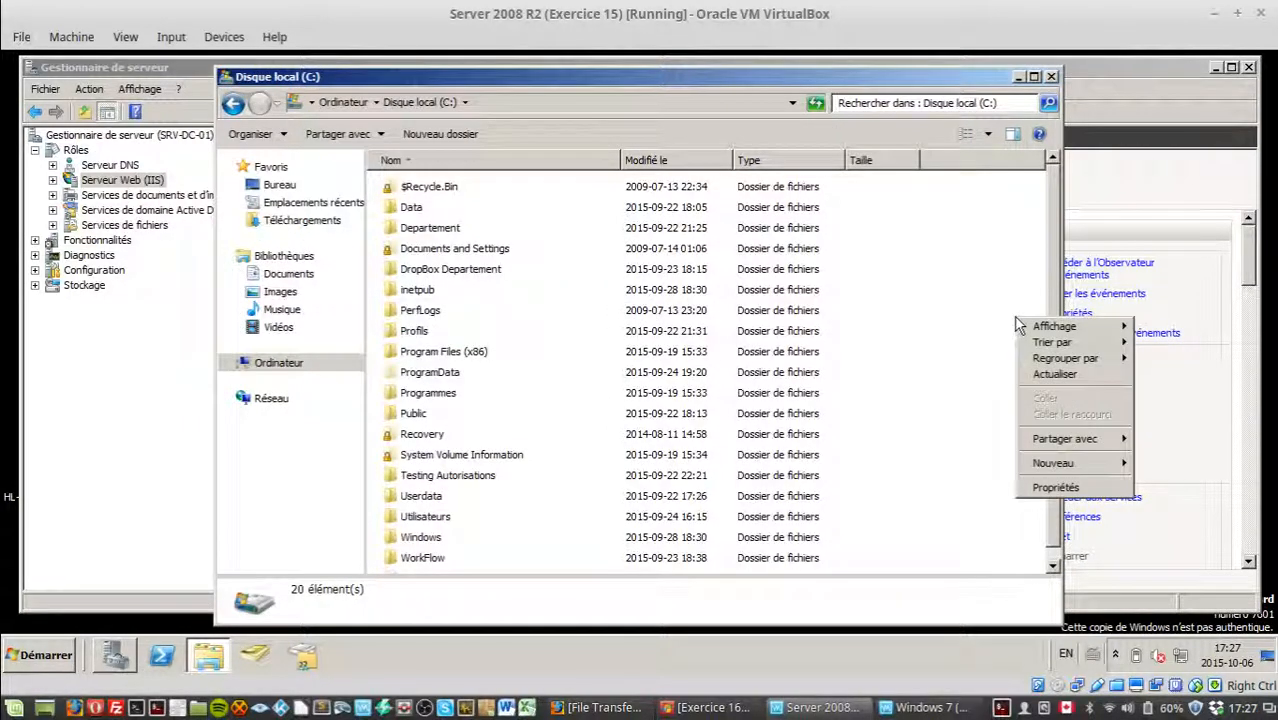
{"action": "mouse_move", "coordinate": [1053, 463]}
{"action": "left_click", "coordinate": [884, 464]}
{"action": "type", "text": "FTPInte"}
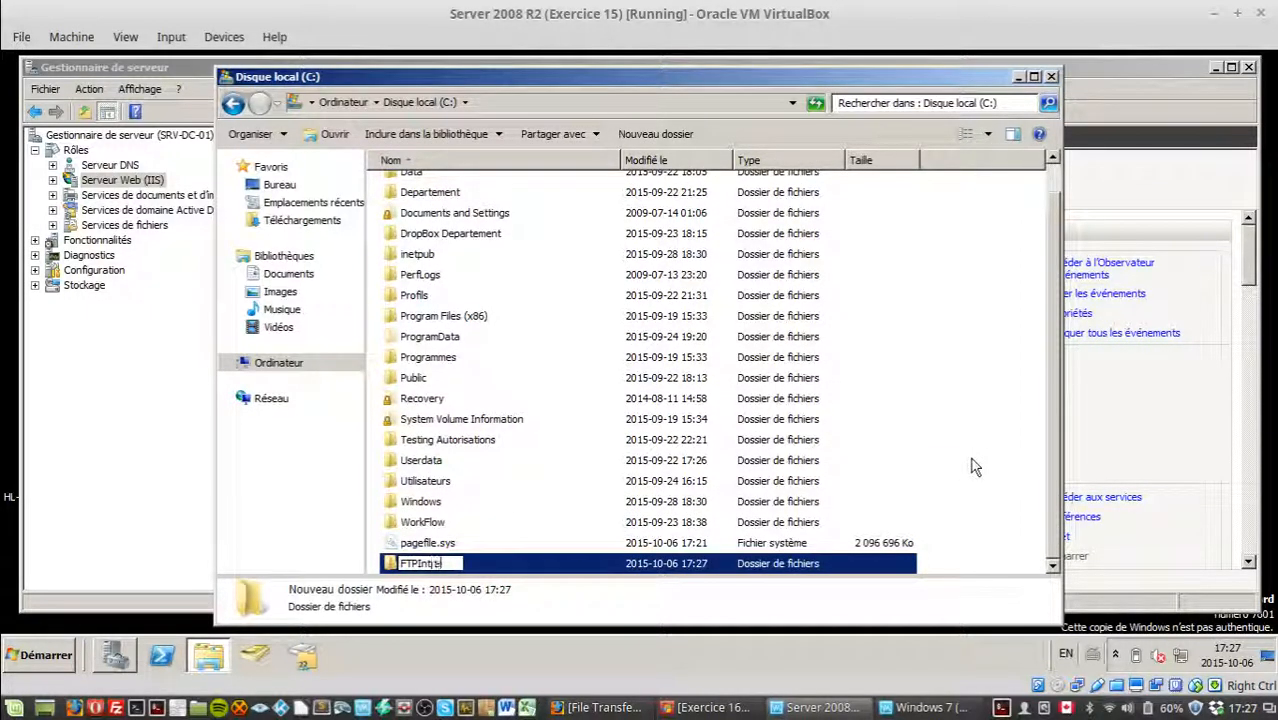
{"action": "key", "text": "BackSpace"}
{"action": "type", "text": "ranet"}
{"action": "key", "text": "Return"}
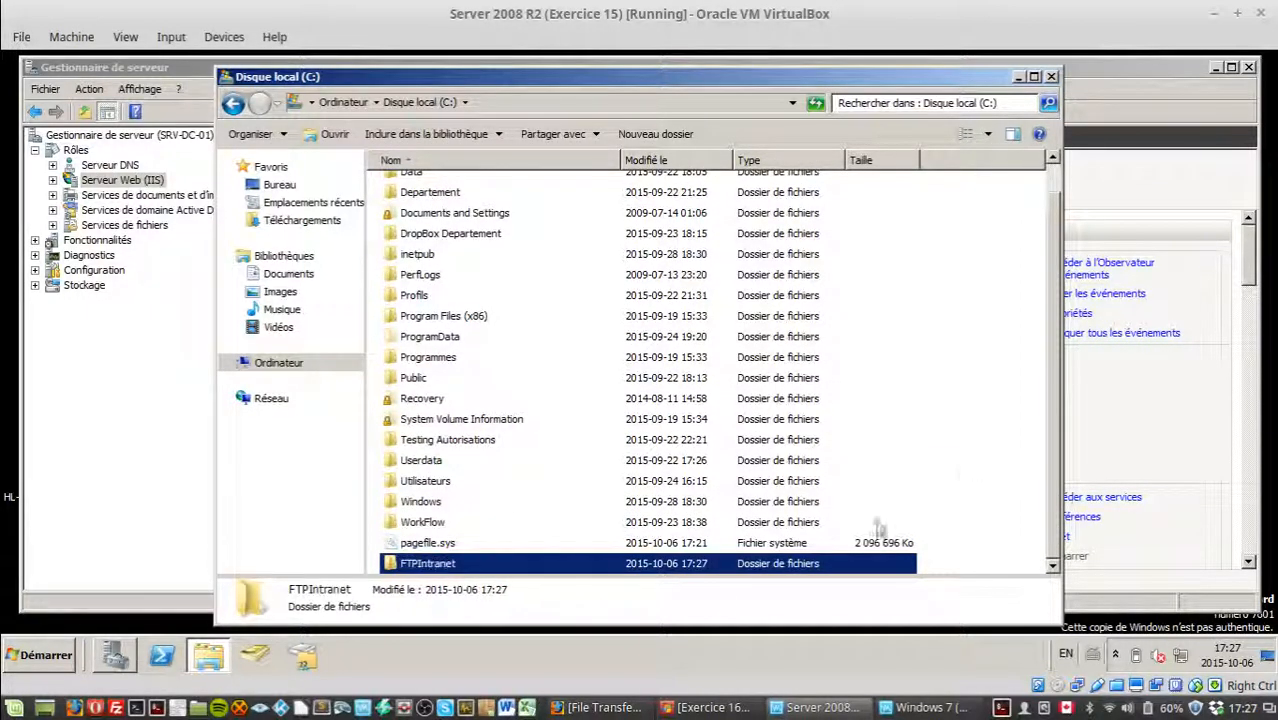
{"action": "right_click", "coordinate": [605, 575]}
{"action": "left_click", "coordinate": [669, 528]}
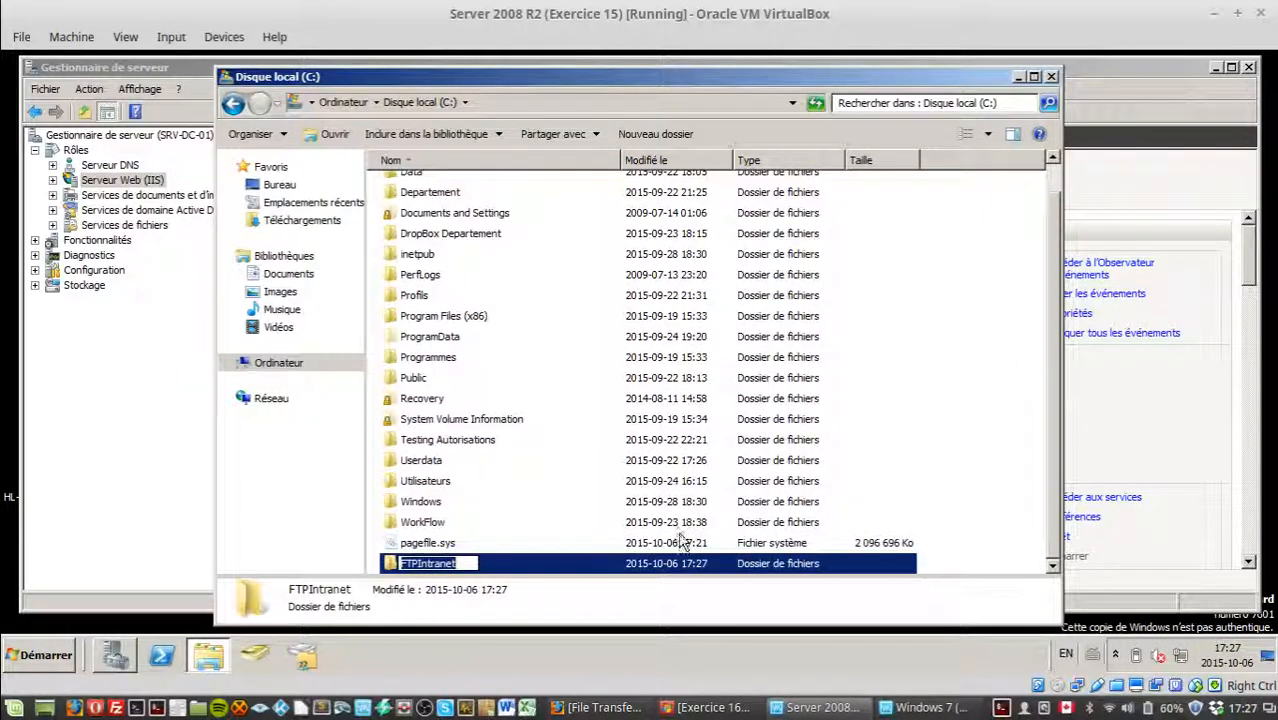
{"action": "left_click", "coordinate": [1016, 494]}
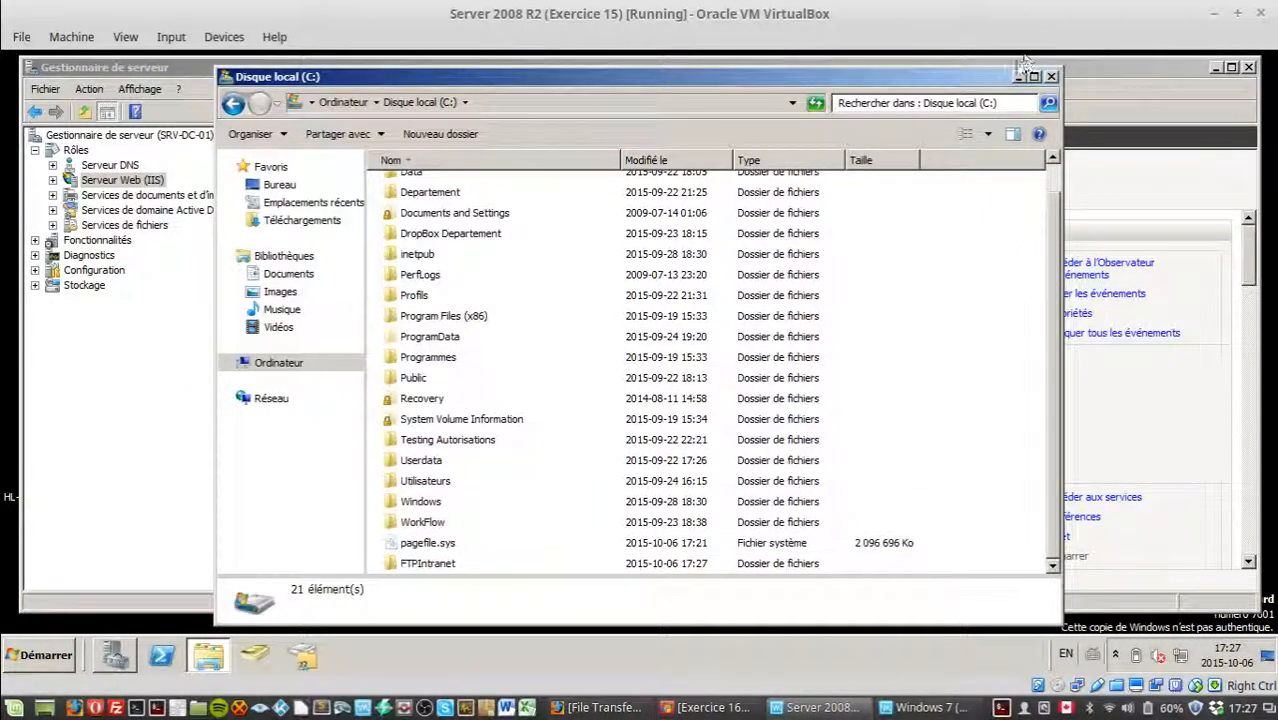
Minimize Explorer and review the site name directive in the Exercice 16 Word document, leaving Word minimized.
{"action": "left_click", "coordinate": [1020, 79]}
{"action": "left_click", "coordinate": [706, 707]}
{"action": "left_click", "coordinate": [557, 433]}
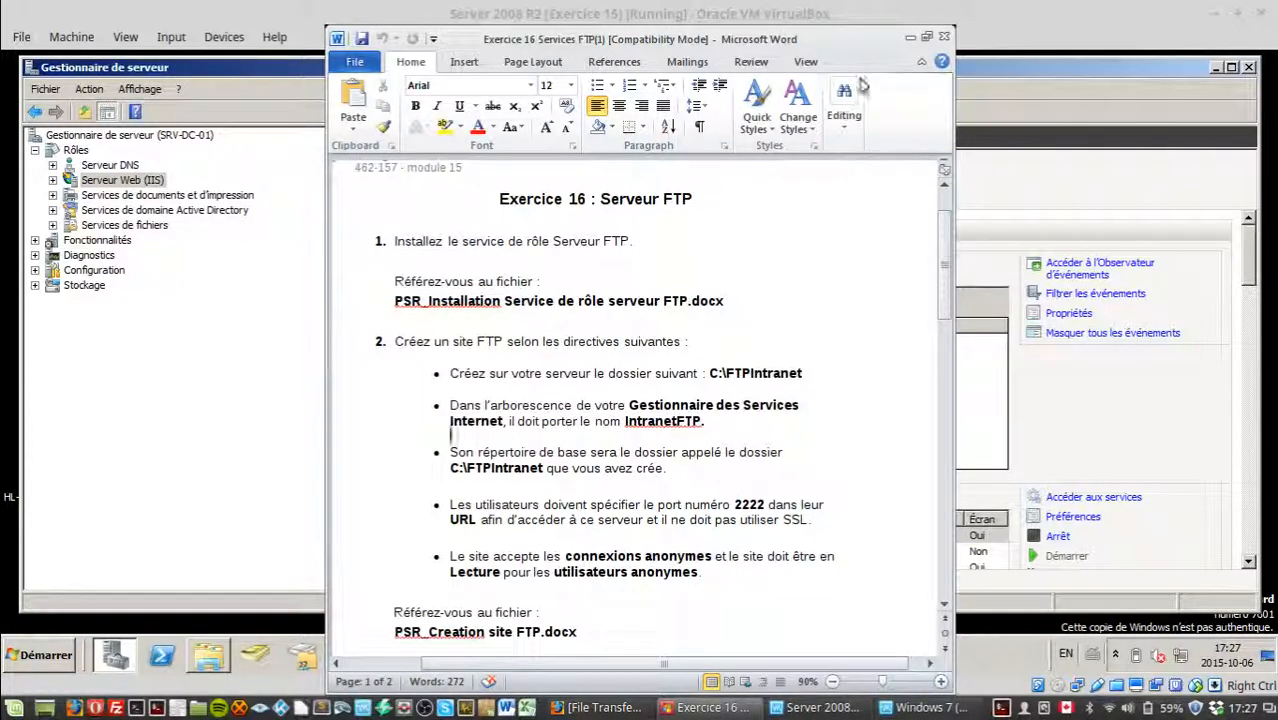
{"action": "left_click", "coordinate": [910, 37]}
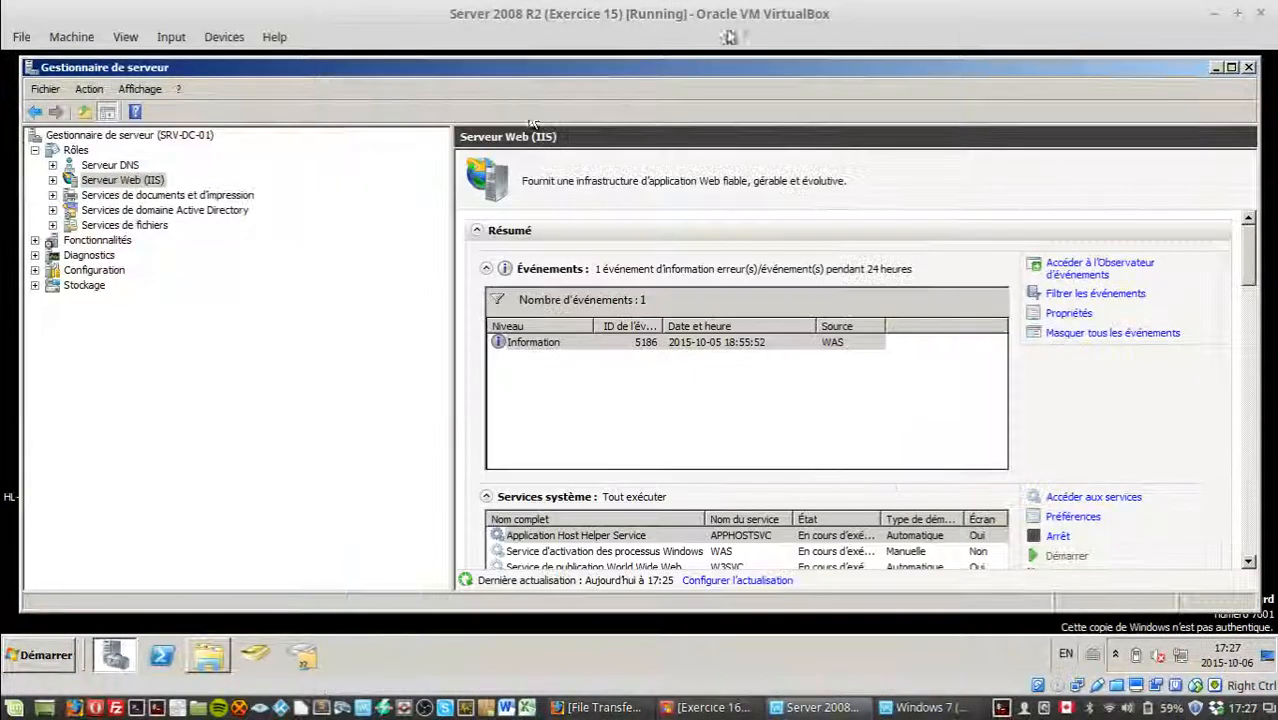
Open the Internet services manager under Serveur Web (IIS) and start adding an FTP site named FTPIntranet to SRV-DC-01.
{"action": "left_click", "coordinate": [52, 180]}
{"action": "left_click", "coordinate": [112, 196]}
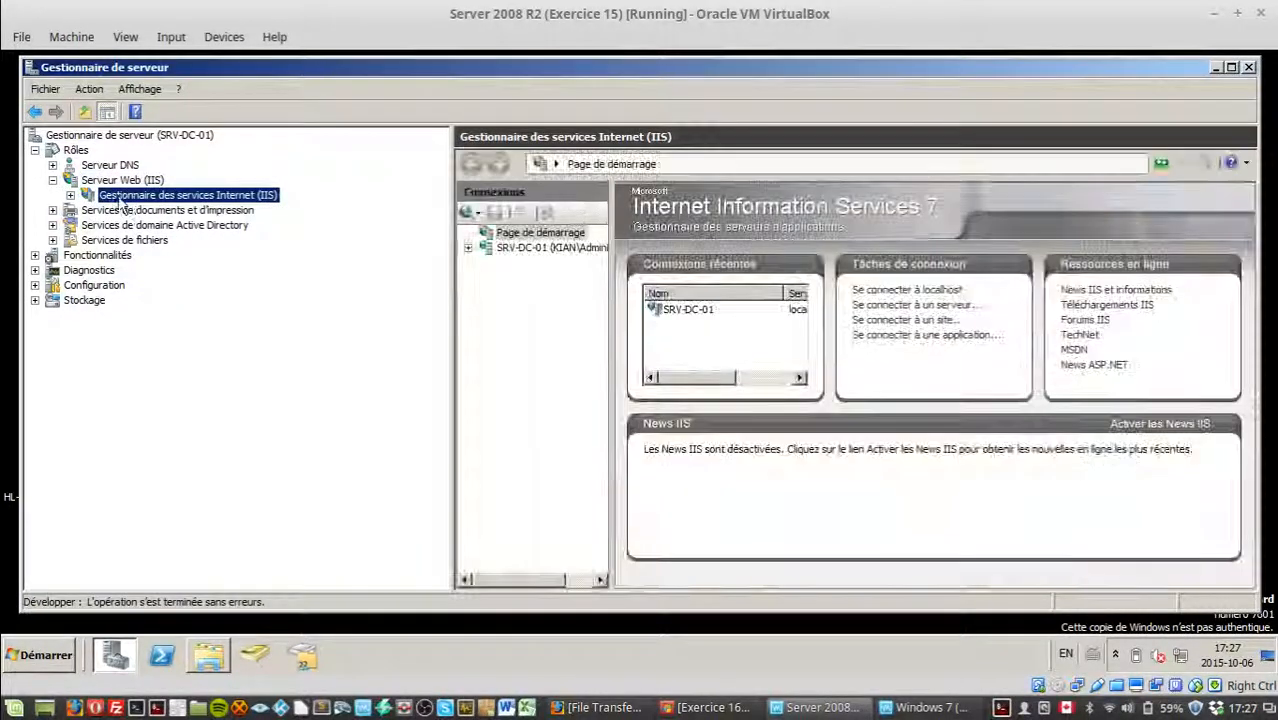
{"action": "left_click", "coordinate": [528, 248]}
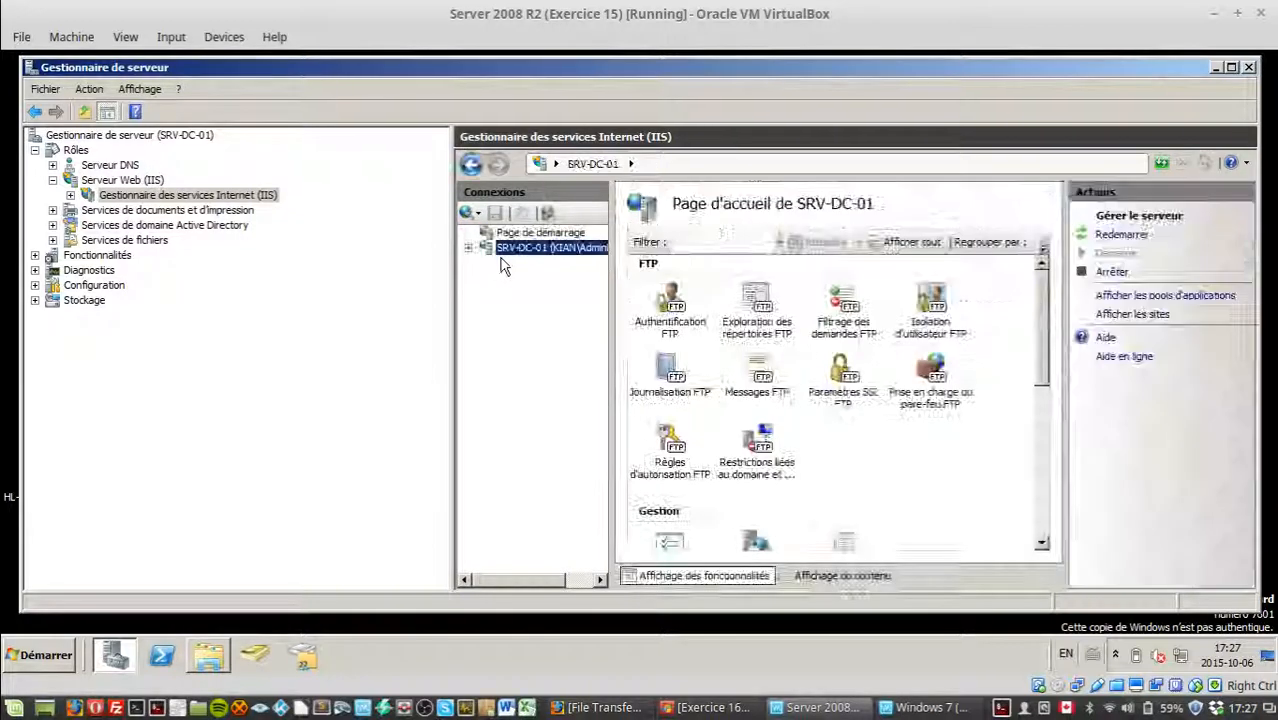
{"action": "right_click", "coordinate": [529, 255]}
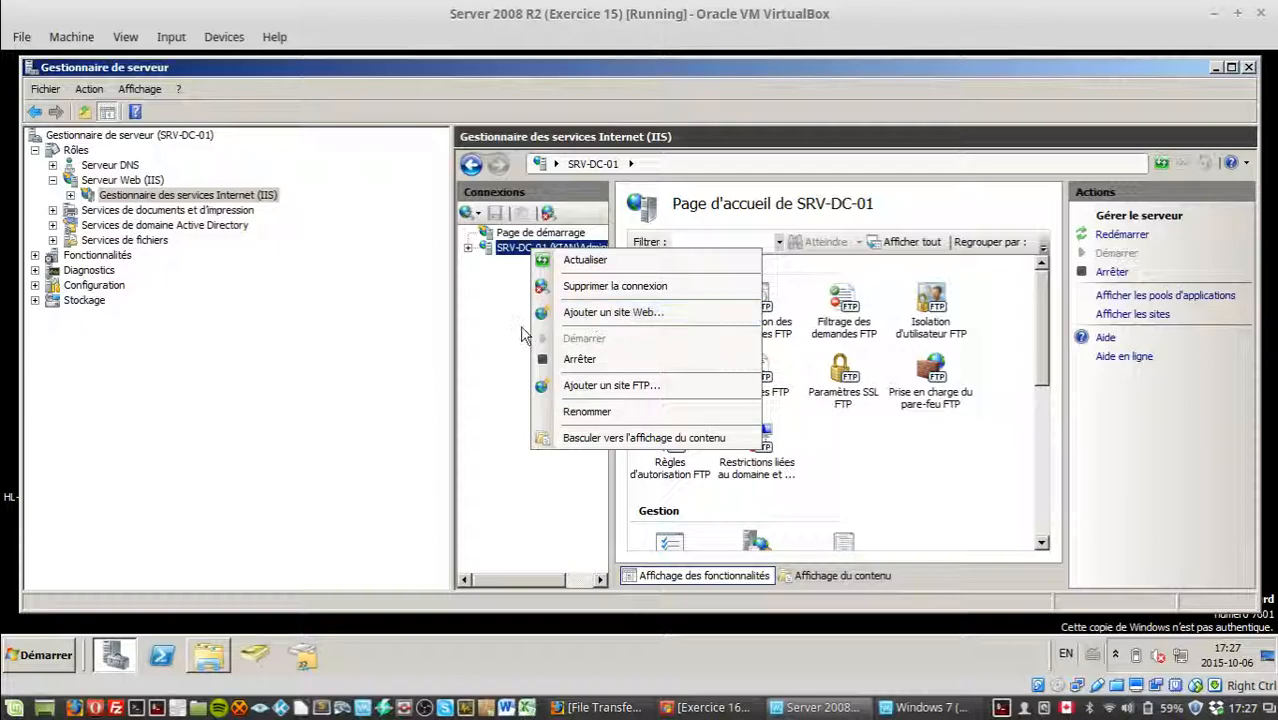
{"action": "left_click", "coordinate": [632, 397]}
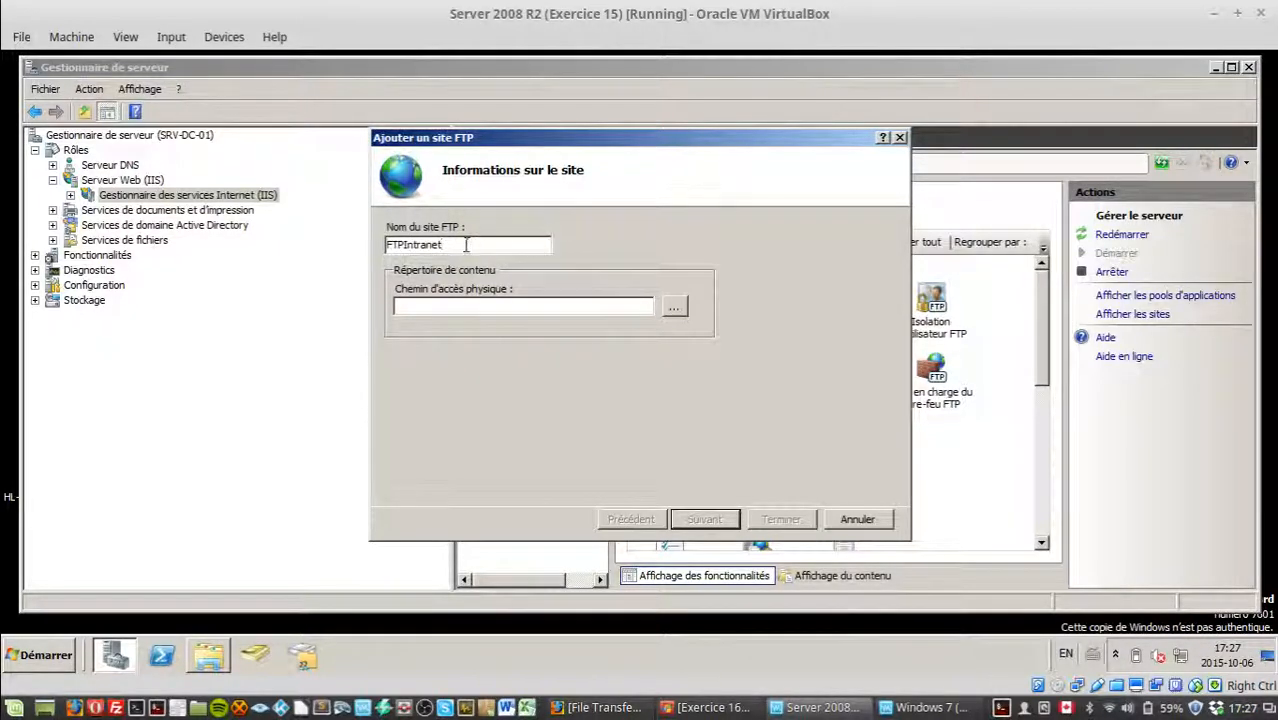
{"action": "left_click_drag", "start_coordinate": [465, 245], "coordinate": [382, 247]}
{"action": "left_click", "coordinate": [497, 244]}
Set the FTP site's physical path to C:\FTPIntranet by browsing for the folder.
{"action": "left_click", "coordinate": [674, 311]}
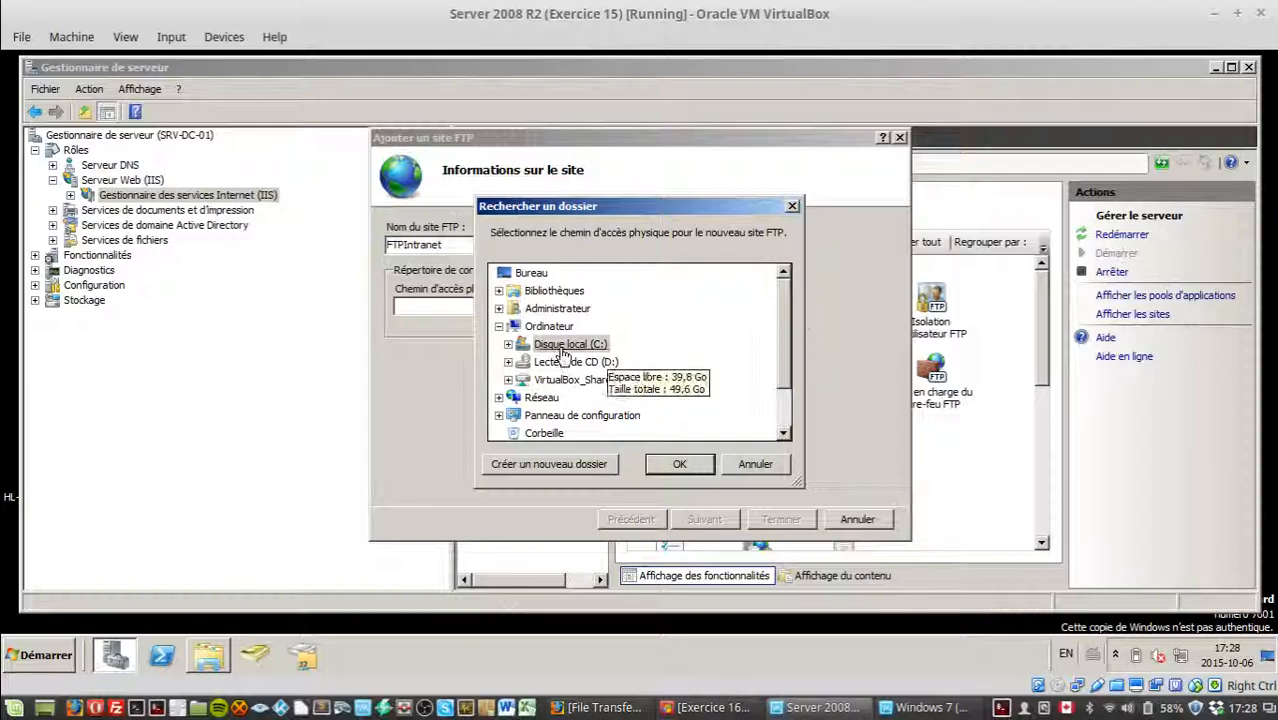
{"action": "left_click", "coordinate": [508, 344]}
{"action": "left_click_drag", "start_coordinate": [781, 303], "coordinate": [780, 334]}
{"action": "left_click", "coordinate": [584, 329]}
{"action": "left_click", "coordinate": [682, 465]}
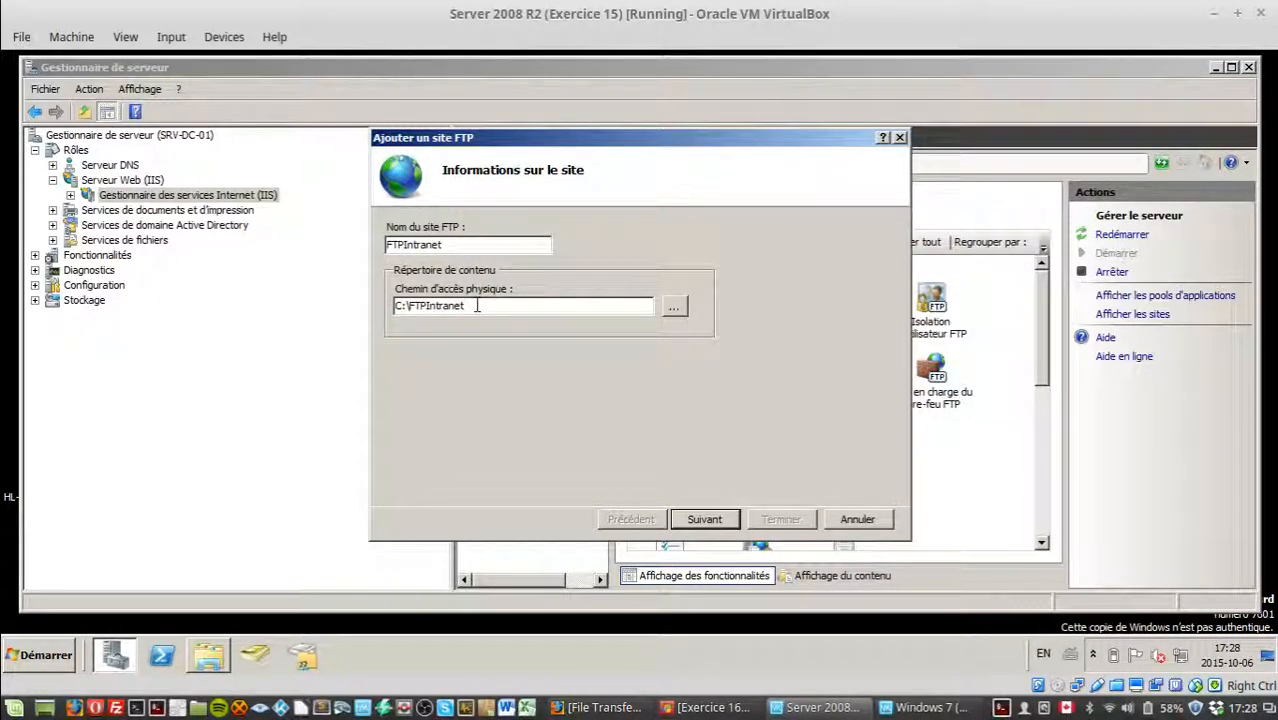
Check the physical path entered for the site, inspect the contents of the FTPIntranet folder in Explorer, and close Explorer.
{"action": "left_click_drag", "start_coordinate": [482, 305], "coordinate": [403, 306]}
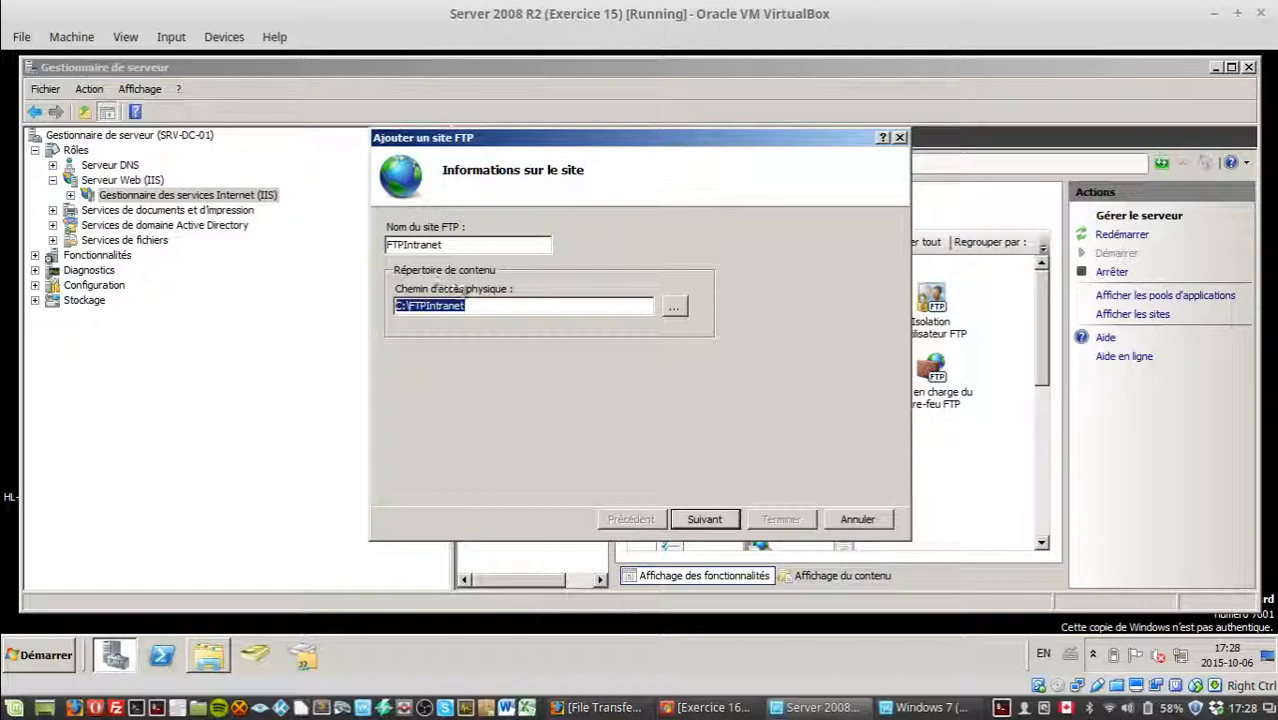
{"action": "left_click", "coordinate": [475, 306]}
{"action": "mouse_move", "coordinate": [463, 306]}
{"action": "left_mouse_down"}
{"action": "mouse_move", "coordinate": [412, 310]}
{"action": "mouse_move", "coordinate": [483, 306]}
{"action": "left_mouse_up"}
{"action": "left_click", "coordinate": [409, 312]}
{"action": "left_click", "coordinate": [481, 306]}
{"action": "left_click", "coordinate": [207, 654]}
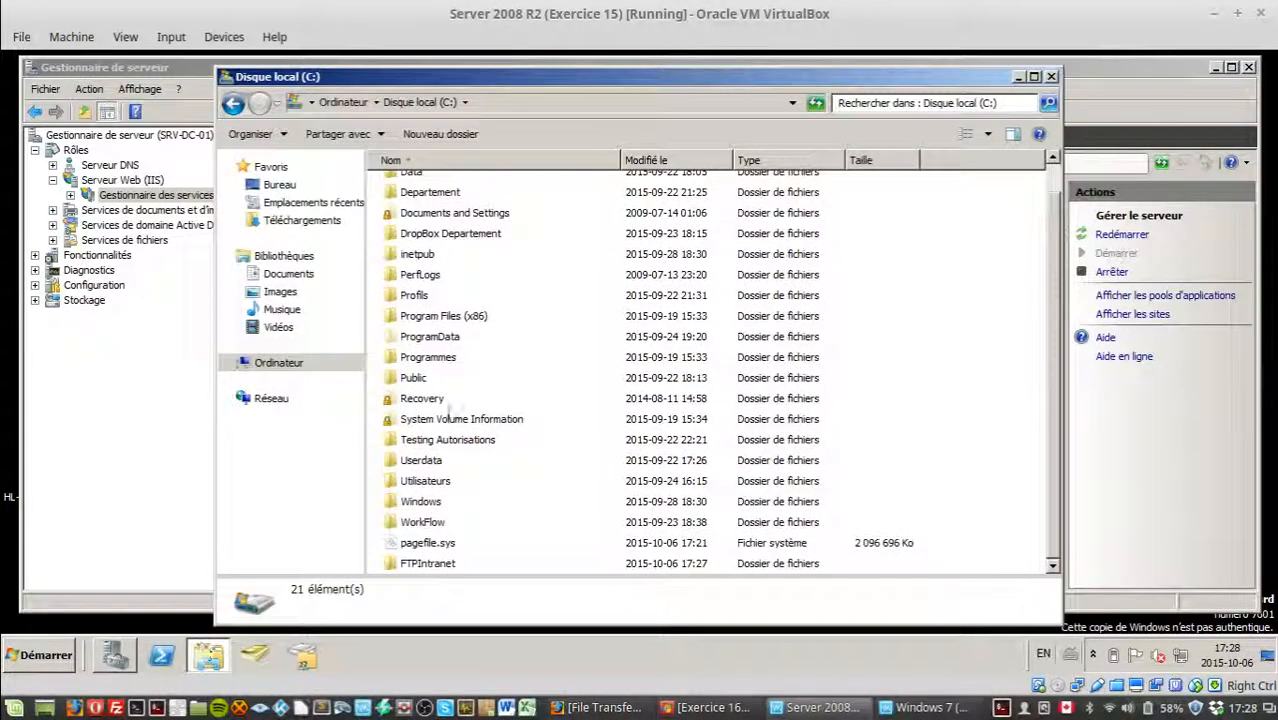
{"action": "scroll", "coordinate": [513, 287], "scroll_direction": "up", "scroll_amount": 1}
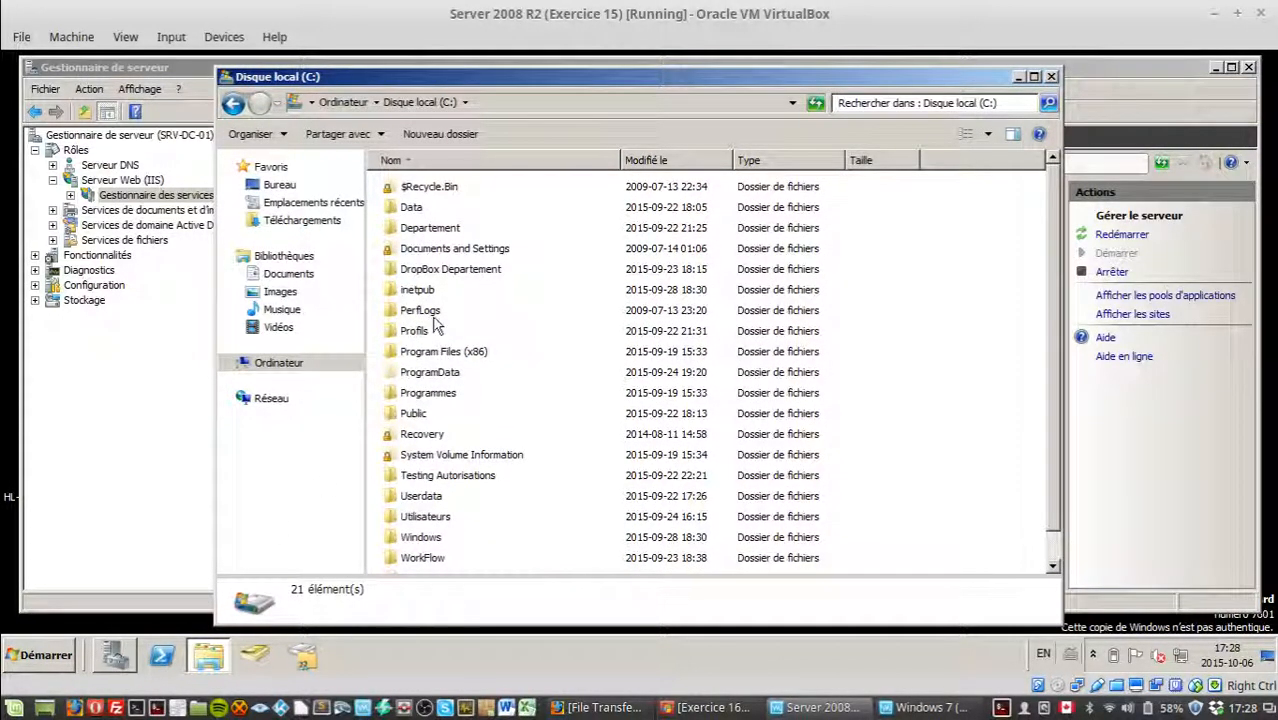
{"action": "left_click", "coordinate": [428, 393]}
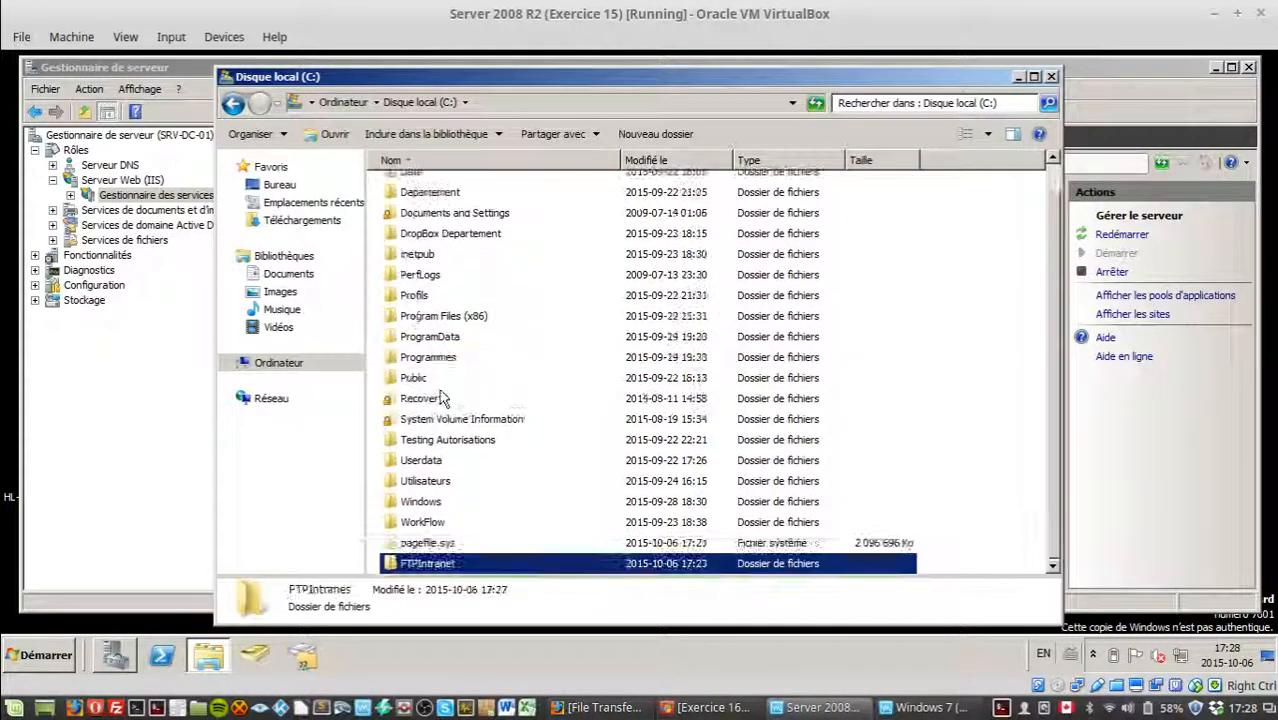
{"action": "key", "text": "Return"}
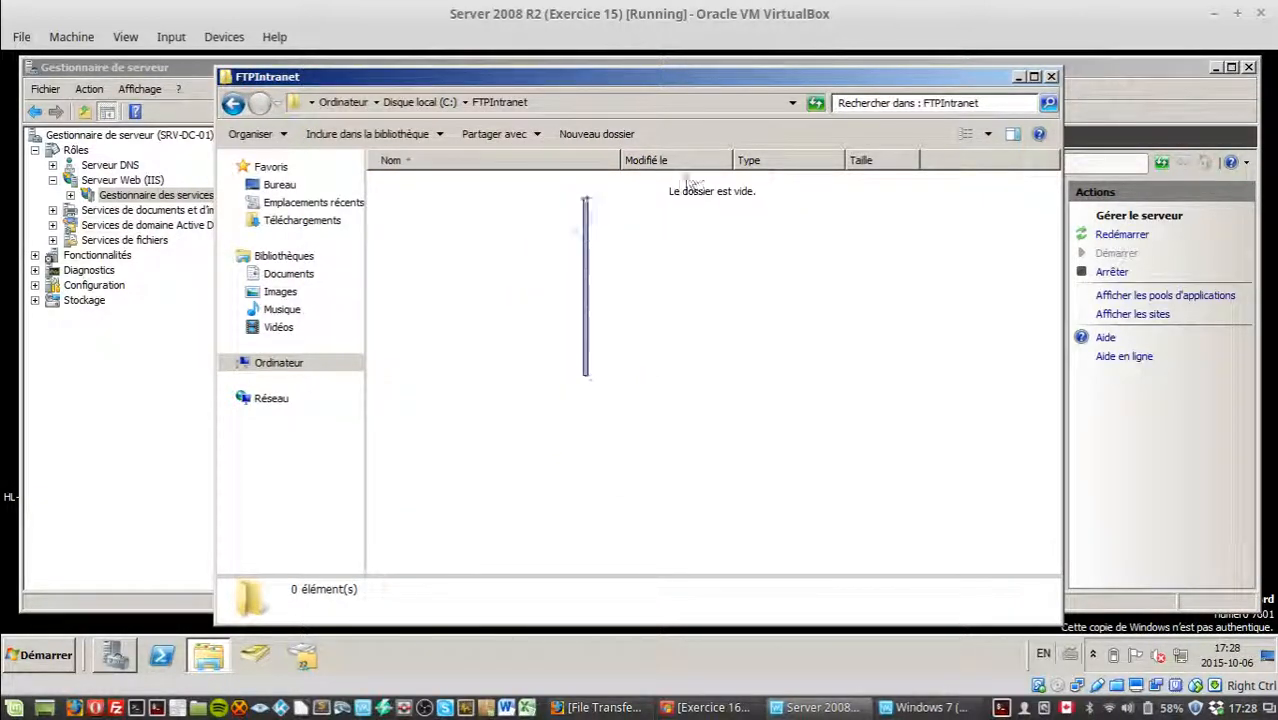
{"action": "mouse_move", "coordinate": [855, 84]}
{"action": "left_mouse_down"}
{"action": "mouse_move", "coordinate": [575, 382]}
{"action": "mouse_move", "coordinate": [841, 322]}
{"action": "mouse_move", "coordinate": [838, 344]}
{"action": "mouse_move", "coordinate": [810, 228]}
{"action": "mouse_move", "coordinate": [843, 82]}
{"action": "left_mouse_up"}
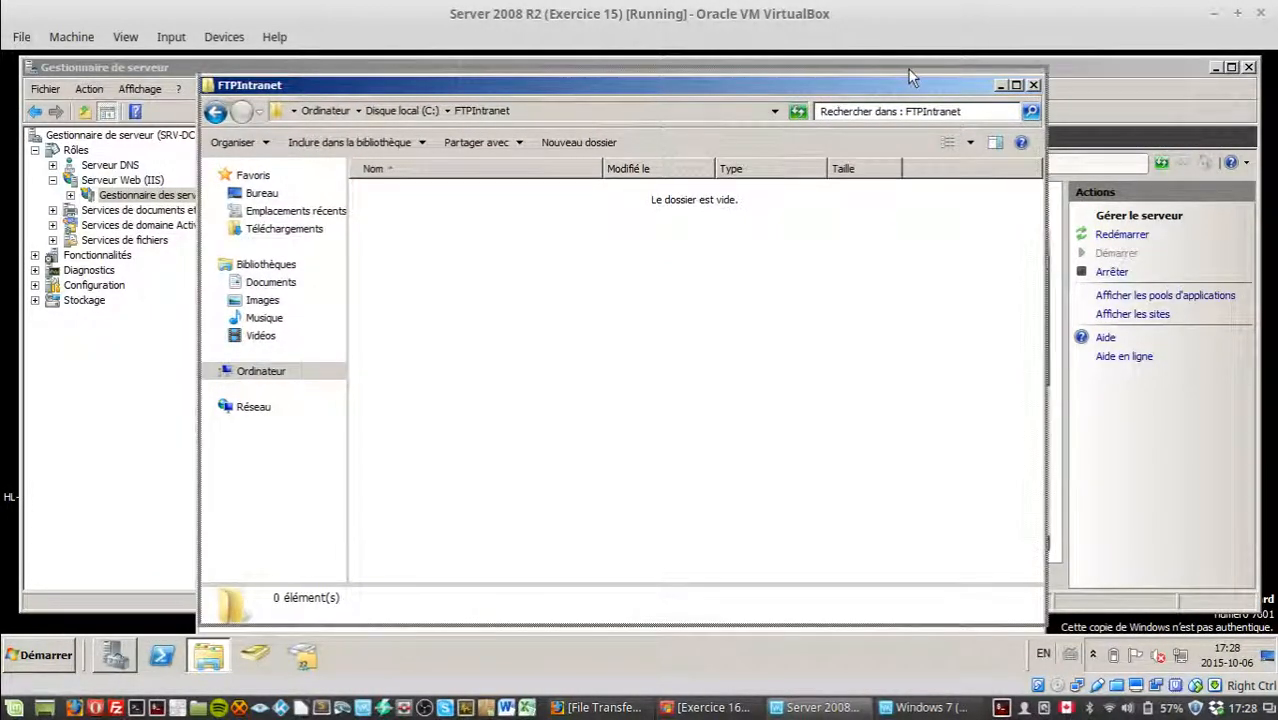
{"action": "left_click", "coordinate": [1037, 73]}
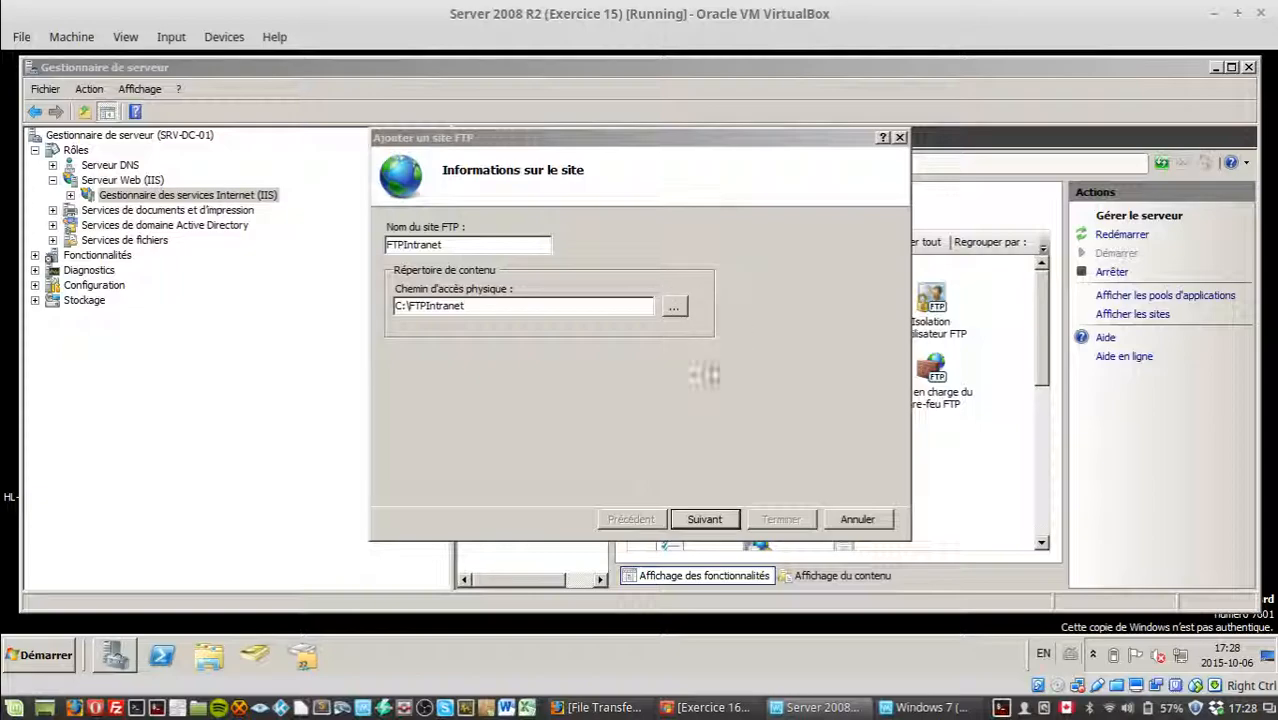
Continue to the site's binding and SSL settings, and review the port and SSL directives in the Word document.
{"action": "left_click", "coordinate": [705, 520]}
{"action": "left_click", "coordinate": [746, 708]}
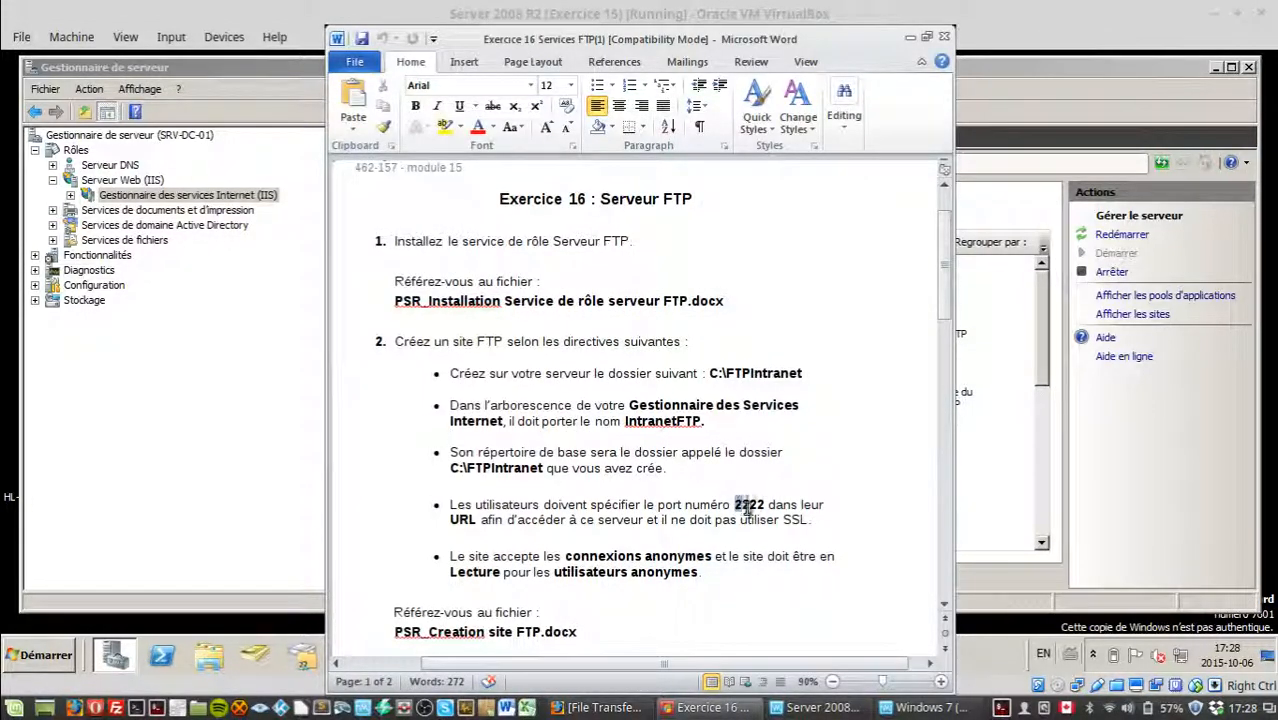
{"action": "left_click", "coordinate": [758, 508]}
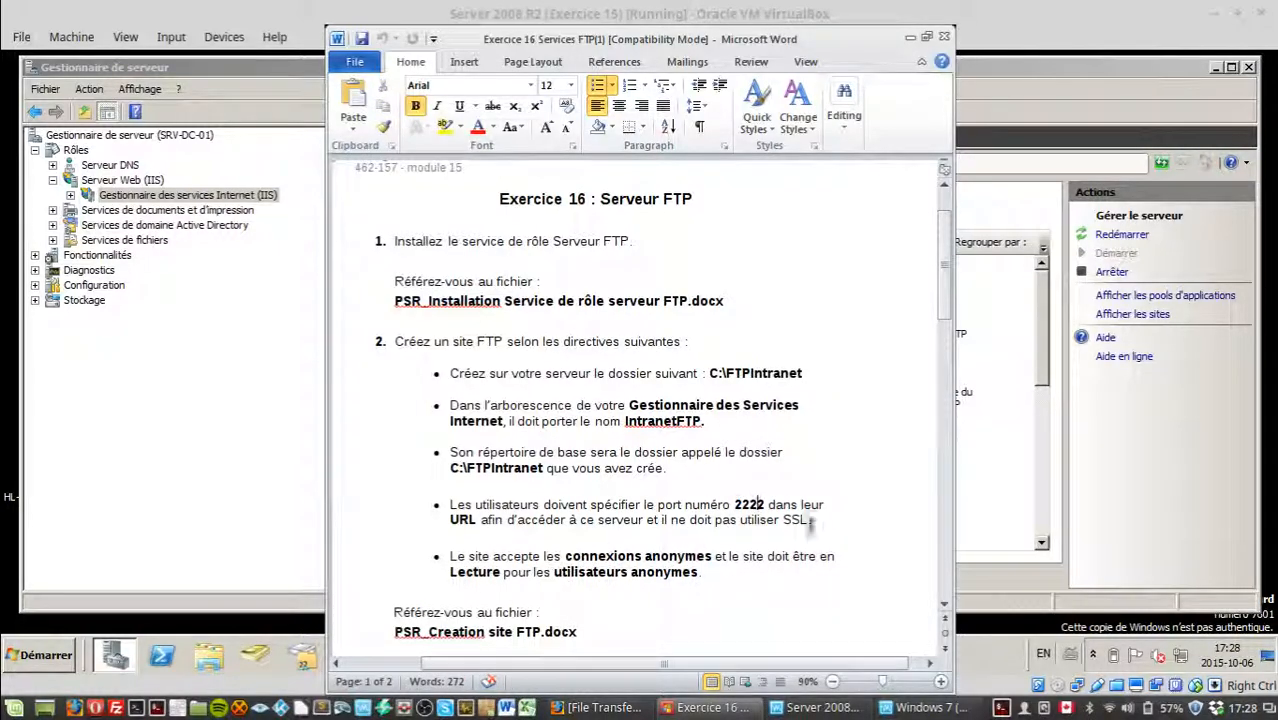
{"action": "left_click", "coordinate": [808, 521]}
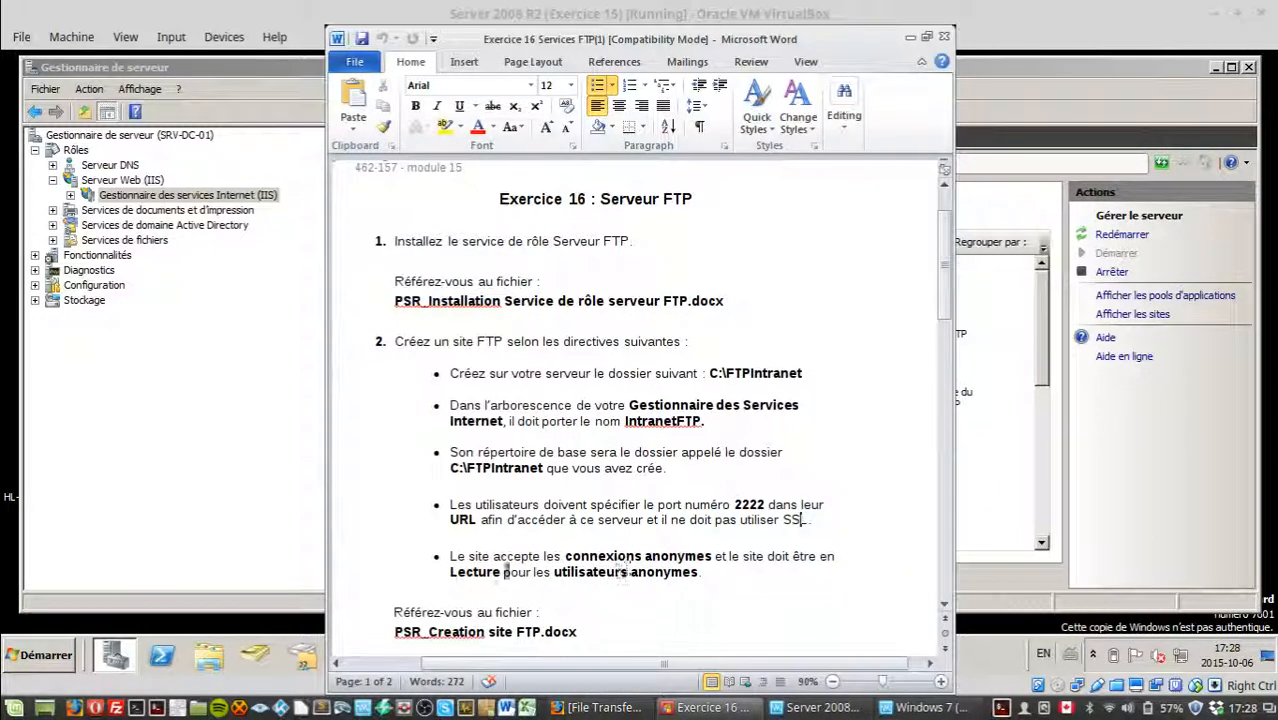
{"action": "left_click", "coordinate": [910, 37]}
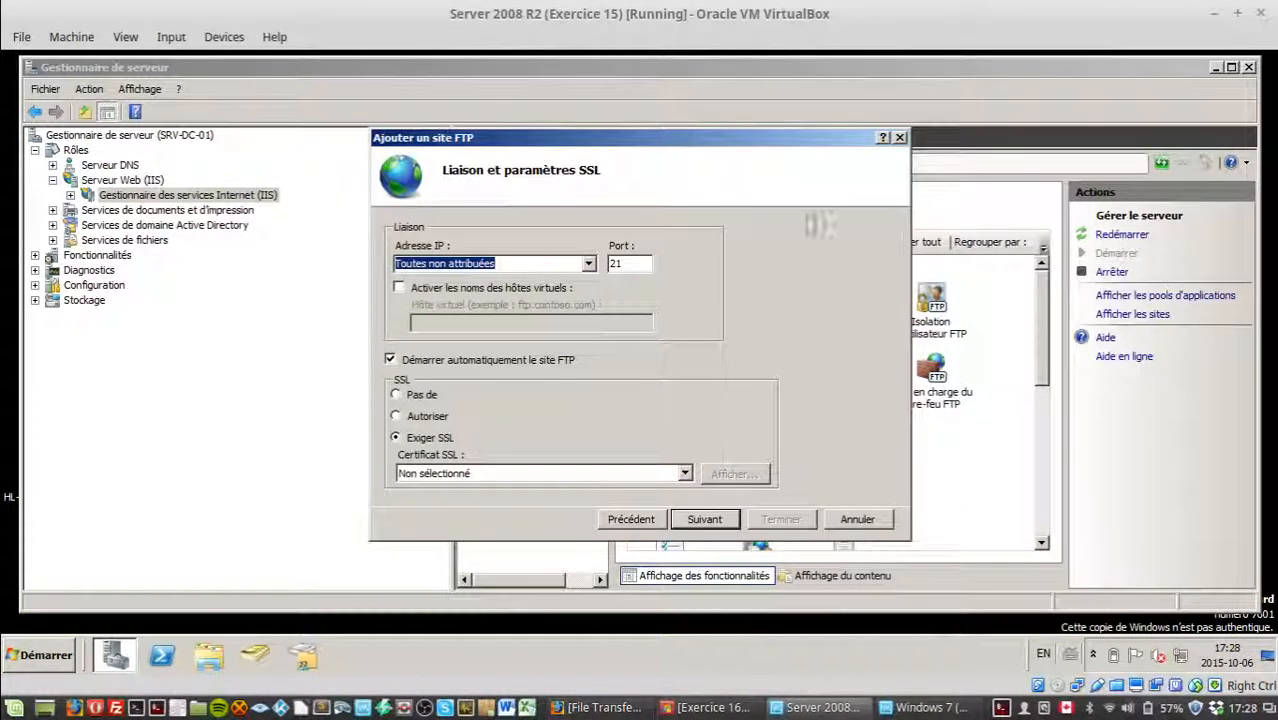
Bind the FTP site to port 2222 and the IP address 10.0.0.10.
{"action": "double_click", "coordinate": [639, 260]}
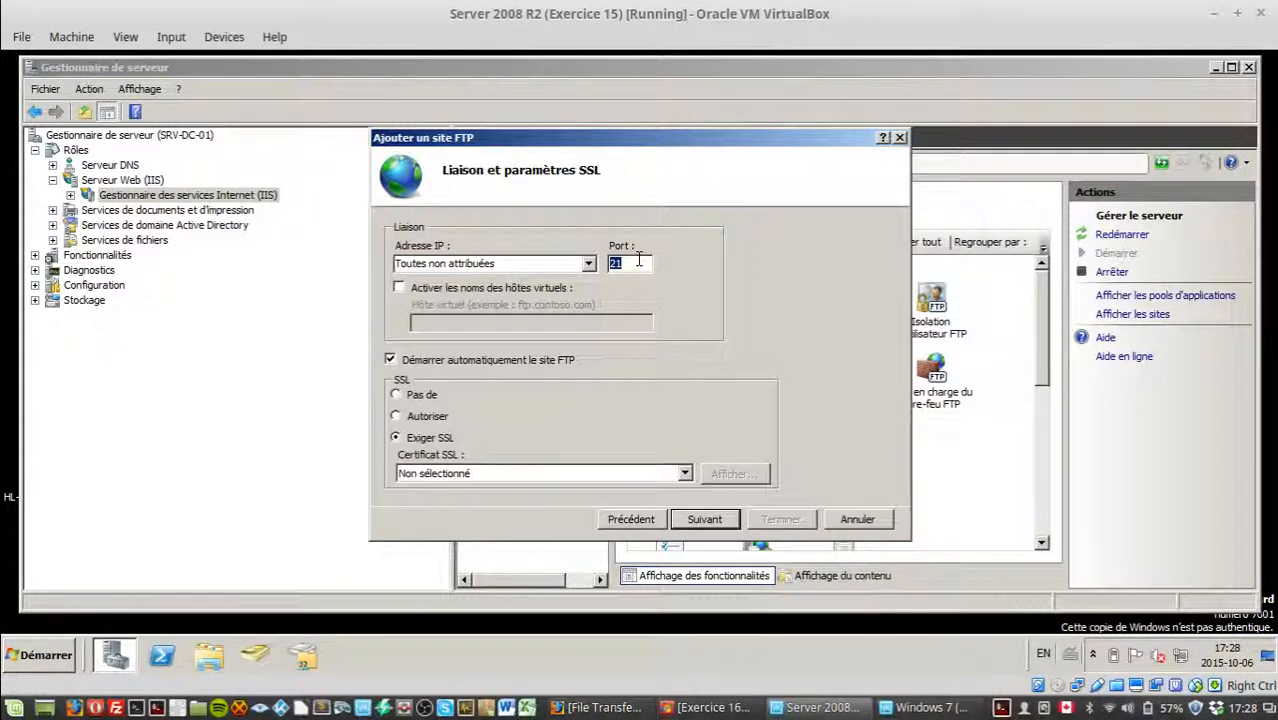
{"action": "type", "text": "2222"}
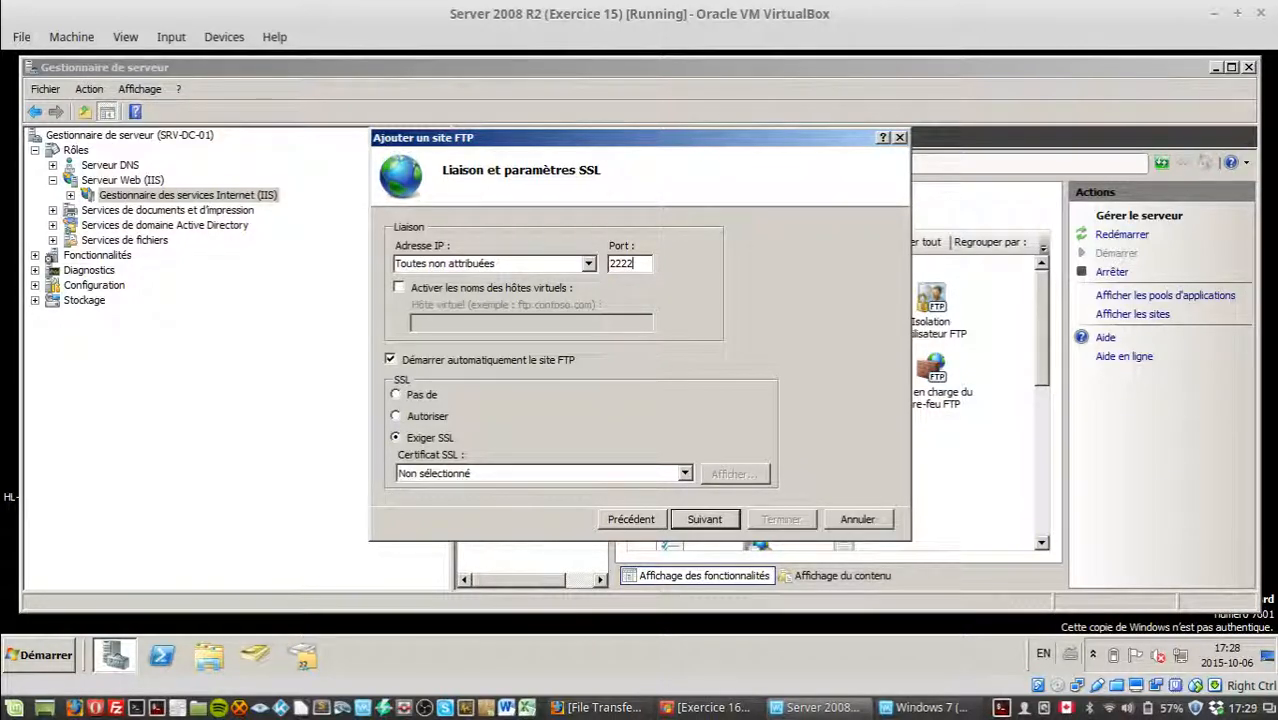
{"action": "left_click", "coordinate": [589, 264]}
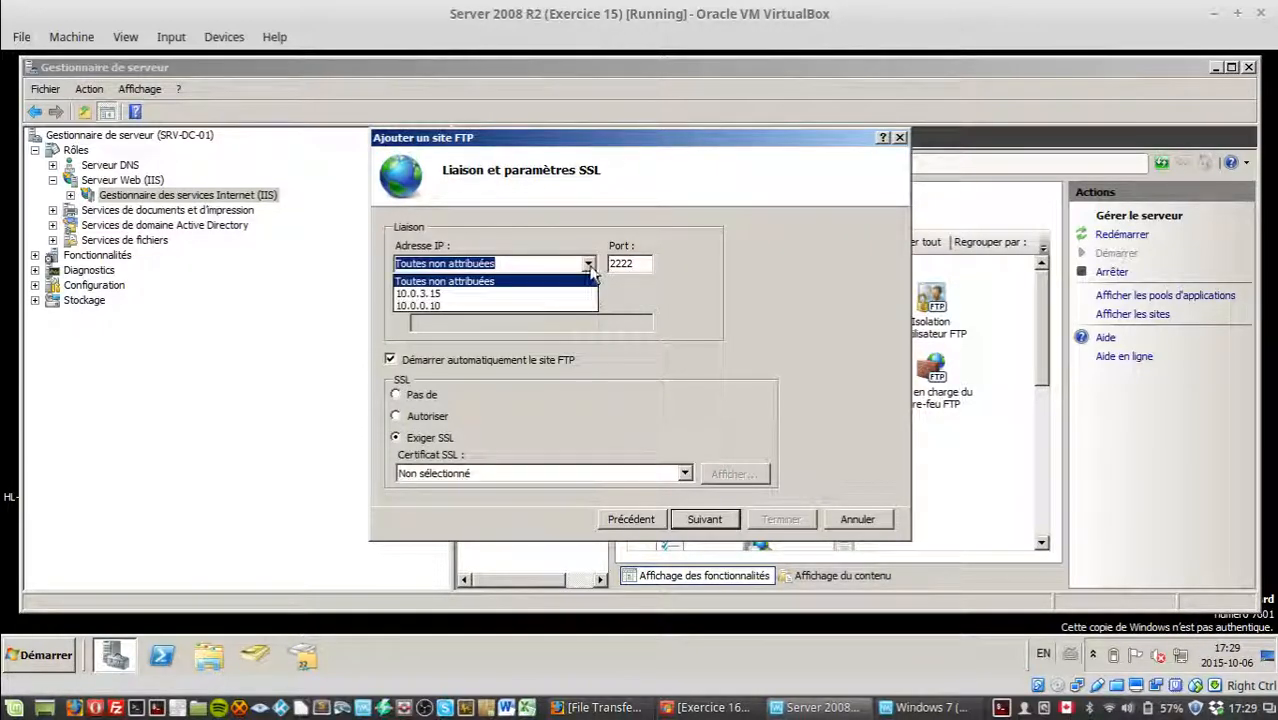
{"action": "left_click", "coordinate": [417, 306]}
Run ipconfig in a command prompt to check the LAN adapter's address, and return to the FTP site wizard.
{"action": "left_click", "coordinate": [28, 656]}
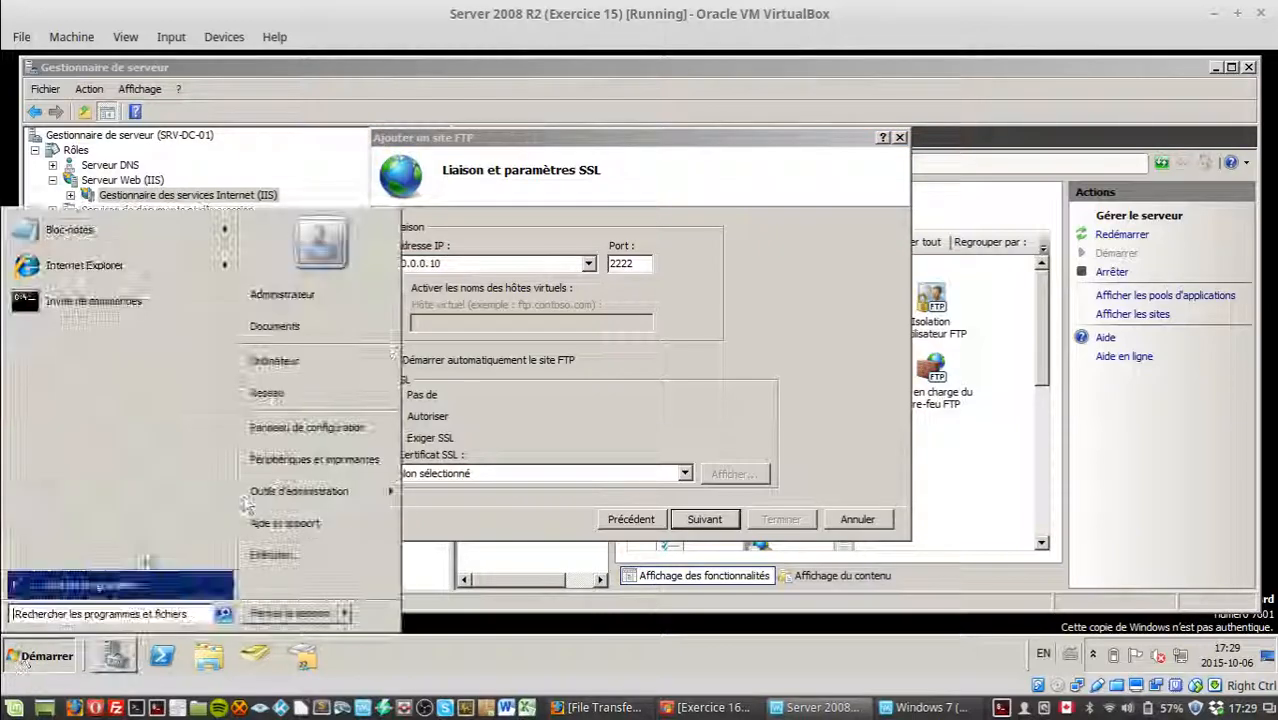
{"action": "left_click", "coordinate": [124, 316]}
{"action": "type", "text": "ipconfig"}
{"action": "key", "text": "Return"}
{"action": "scroll", "coordinate": [243, 278], "scroll_direction": "up", "scroll_amount": 5}
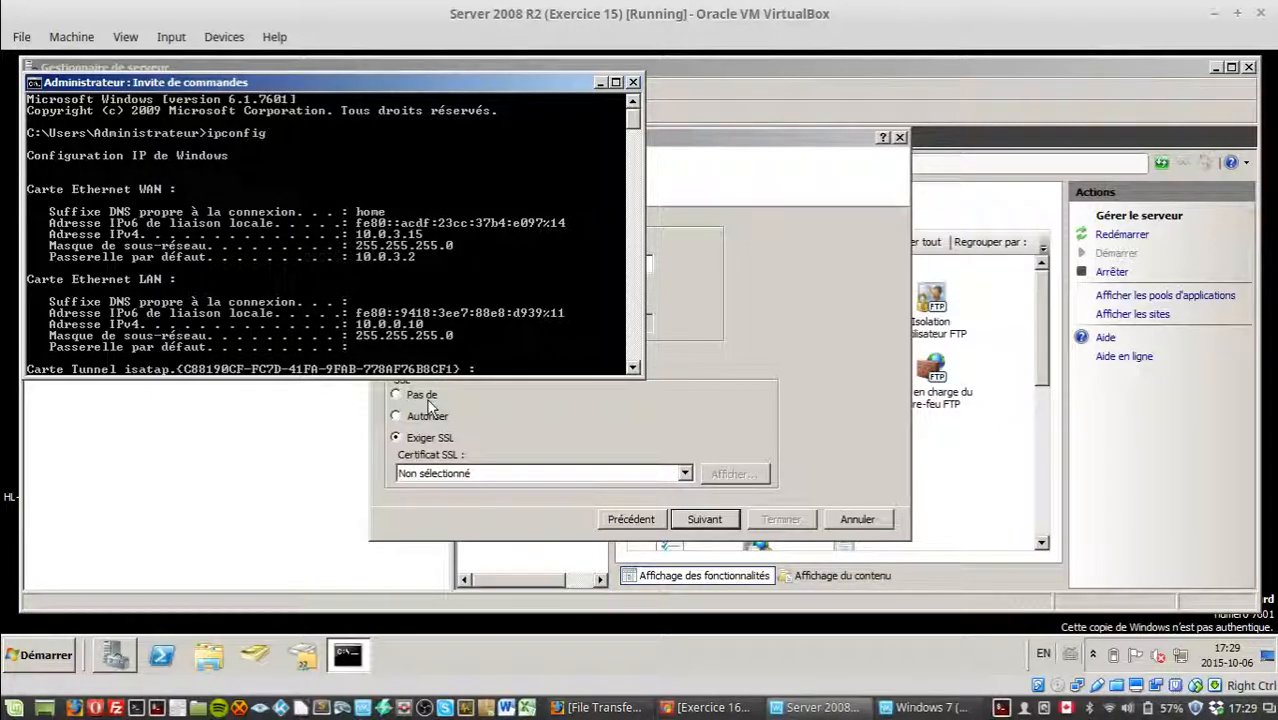
{"action": "left_click", "coordinate": [693, 321]}
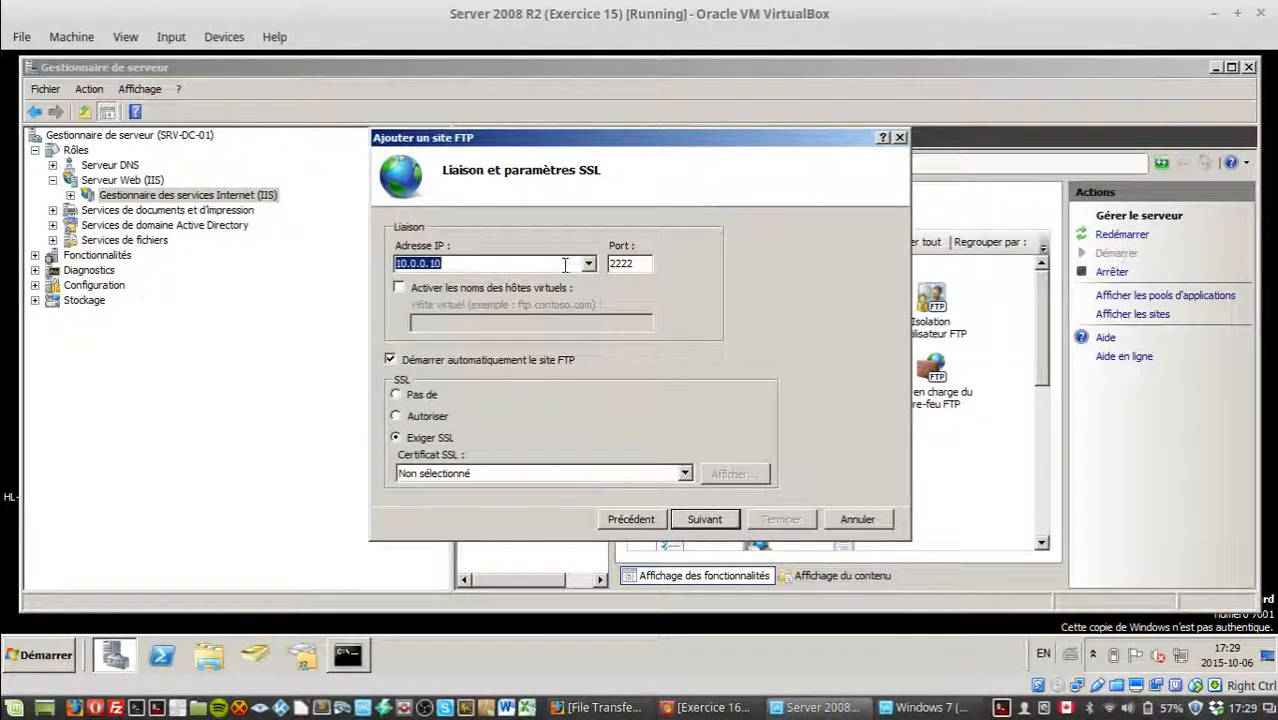
Create the FTP site without SSL, with anonymous authentication and Lecture permission for anonymous users.
{"action": "left_click", "coordinate": [396, 396]}
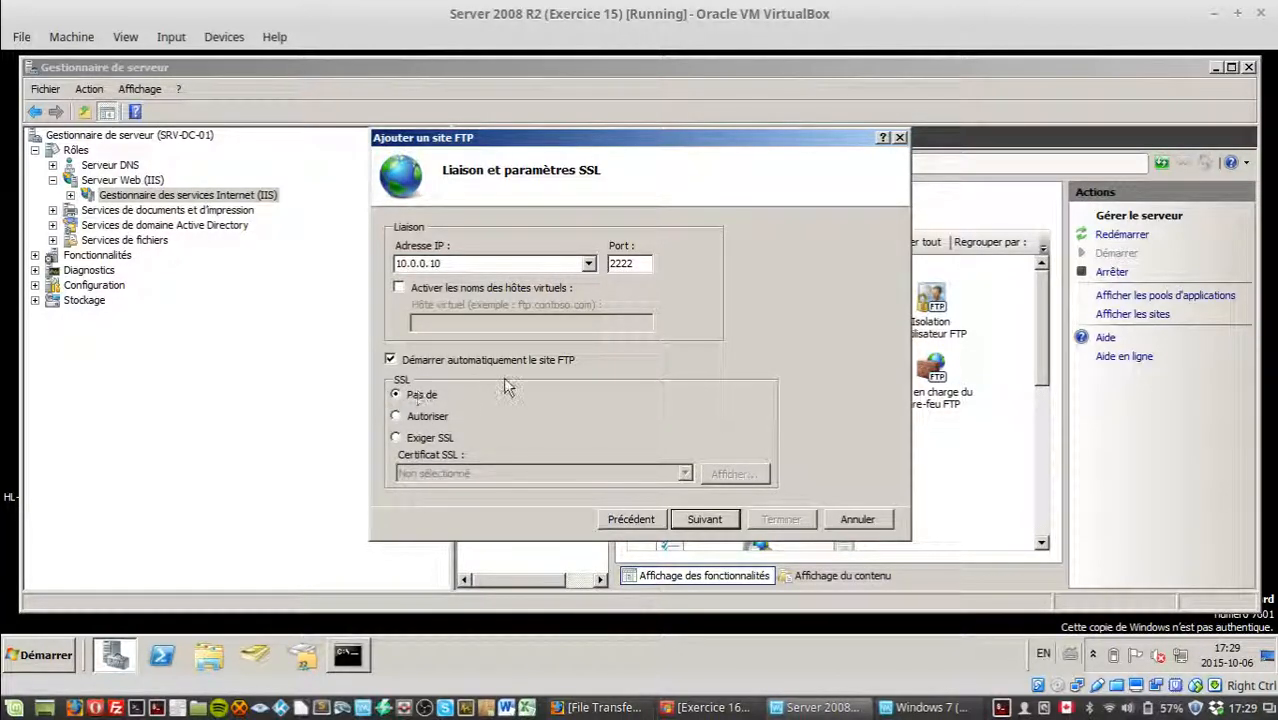
{"action": "left_click", "coordinate": [704, 519]}
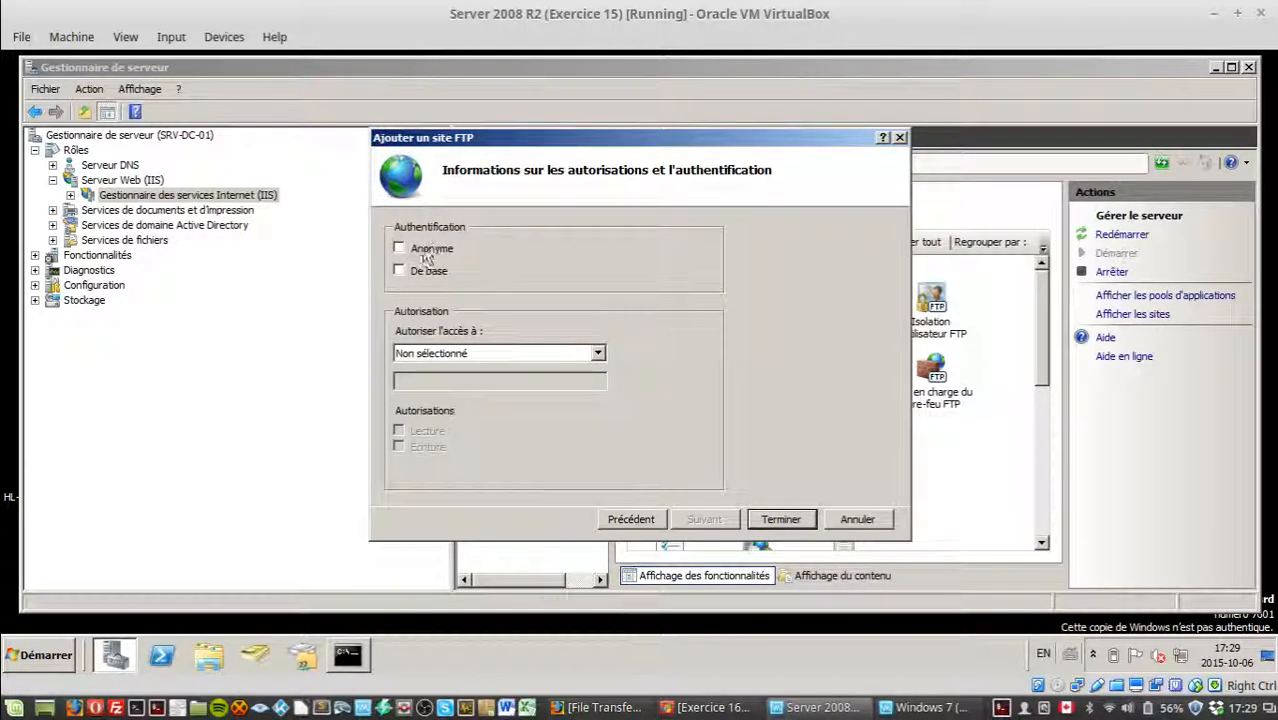
{"action": "left_click", "coordinate": [427, 353]}
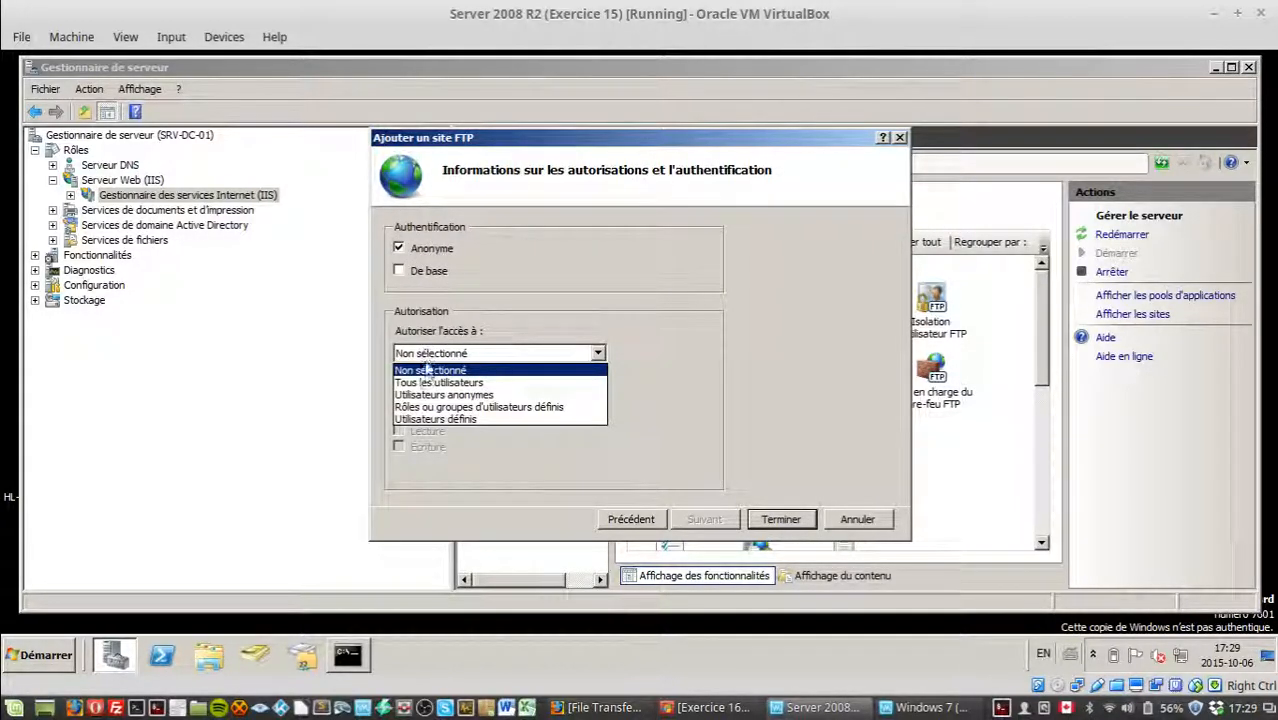
{"action": "left_click", "coordinate": [430, 395]}
{"action": "left_click", "coordinate": [399, 431]}
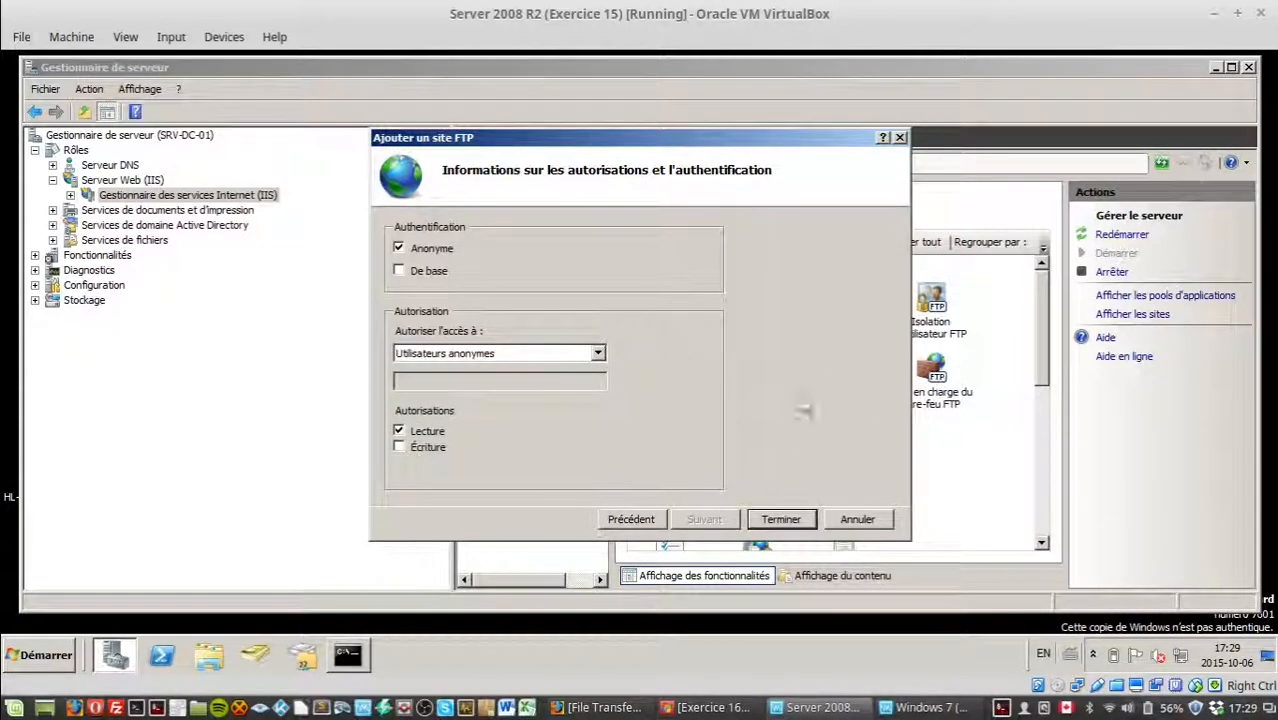
{"action": "left_click", "coordinate": [798, 519]}
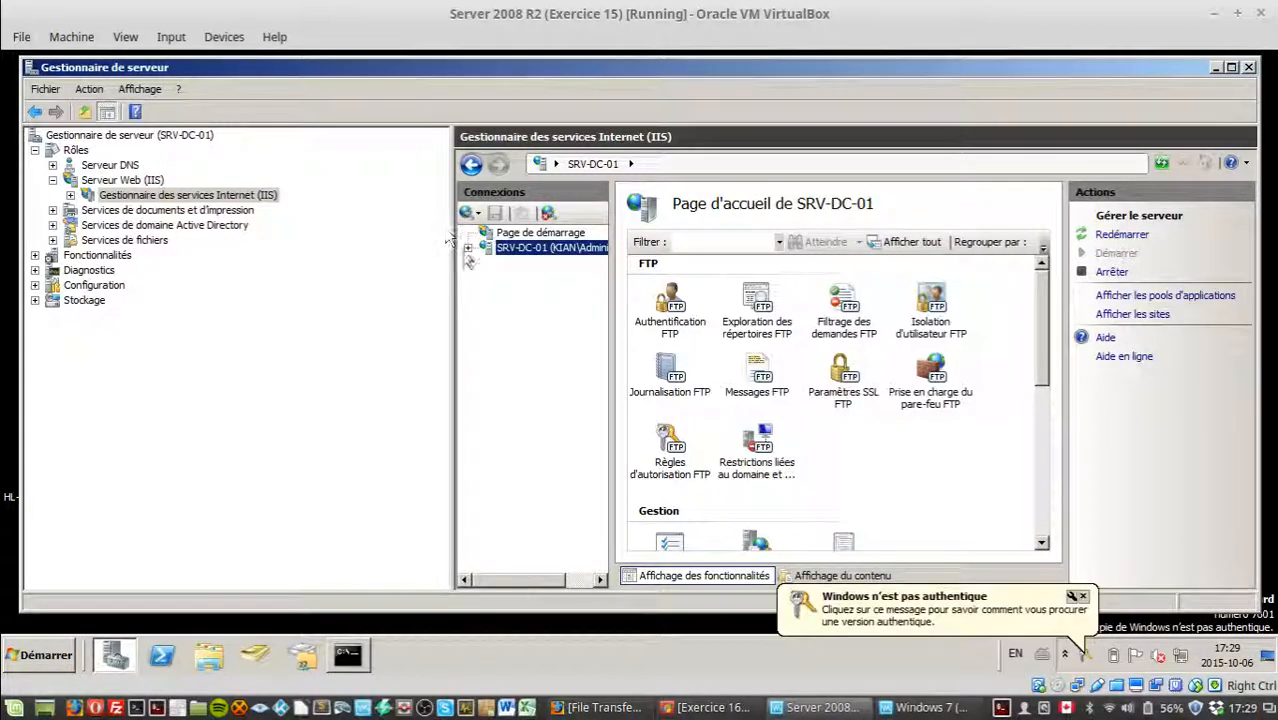
Review the anonymous access and firewall directives in the Exercice 16 Word document, and minimize the document.
{"action": "left_click", "coordinate": [700, 708]}
{"action": "scroll", "coordinate": [732, 514], "scroll_direction": "down", "scroll_amount": 5}
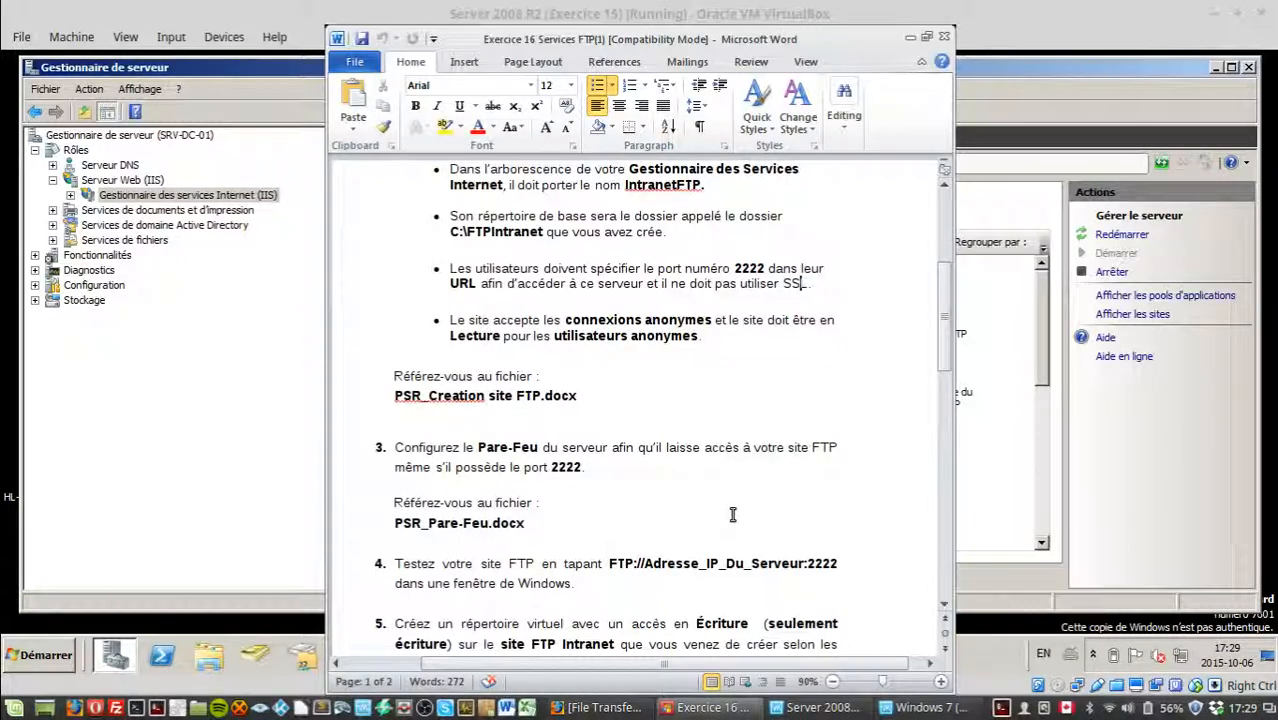
{"action": "scroll", "coordinate": [732, 514], "scroll_direction": "down", "scroll_amount": 2}
{"action": "scroll", "coordinate": [771, 262], "scroll_direction": "up", "scroll_amount": 2}
{"action": "scroll", "coordinate": [771, 262], "scroll_direction": "down", "scroll_amount": 2}
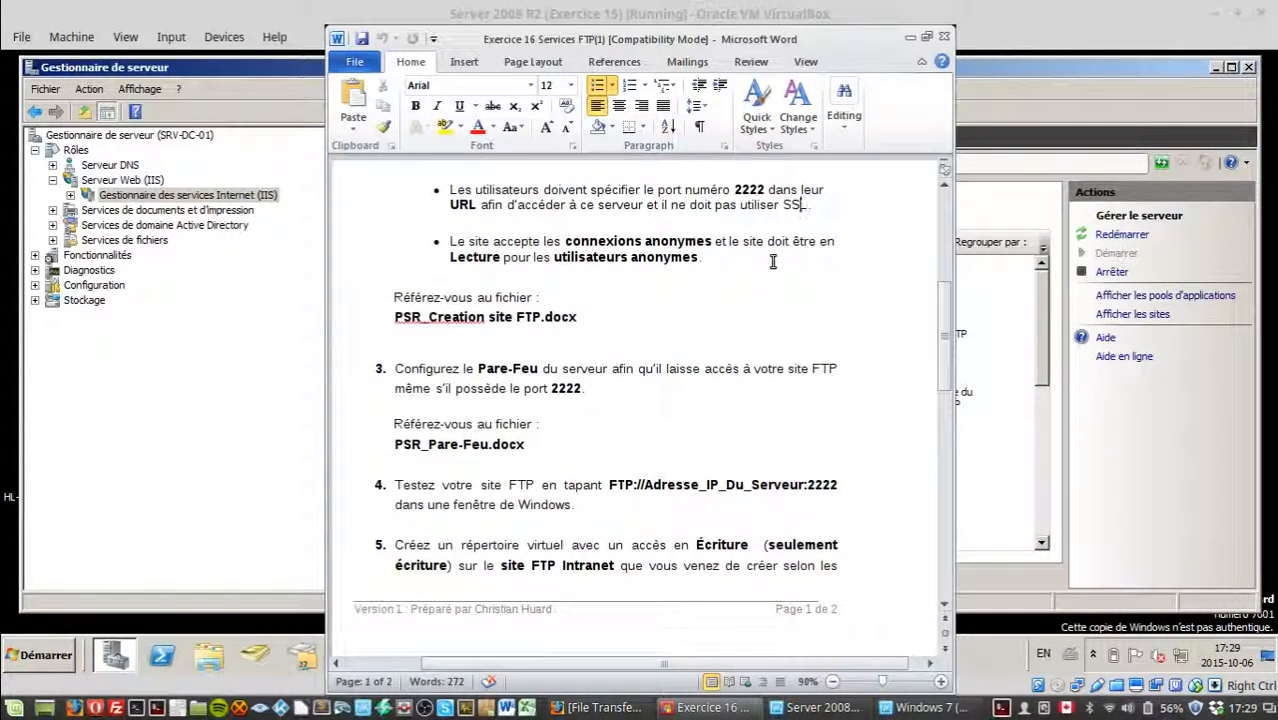
{"action": "left_click", "coordinate": [577, 368]}
{"action": "left_click", "coordinate": [910, 37]}
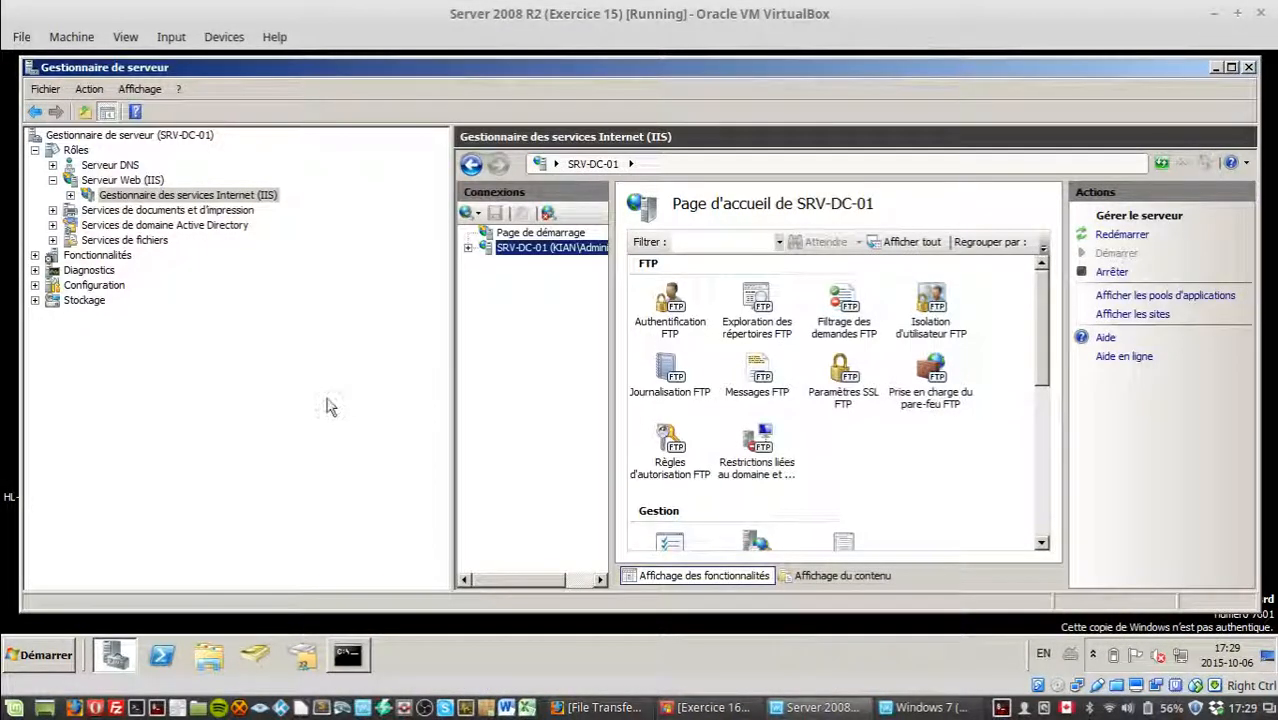
Search the Control Panel for "pare-feu" and open the advanced settings of the Windows firewall.
{"action": "left_click", "coordinate": [34, 650]}
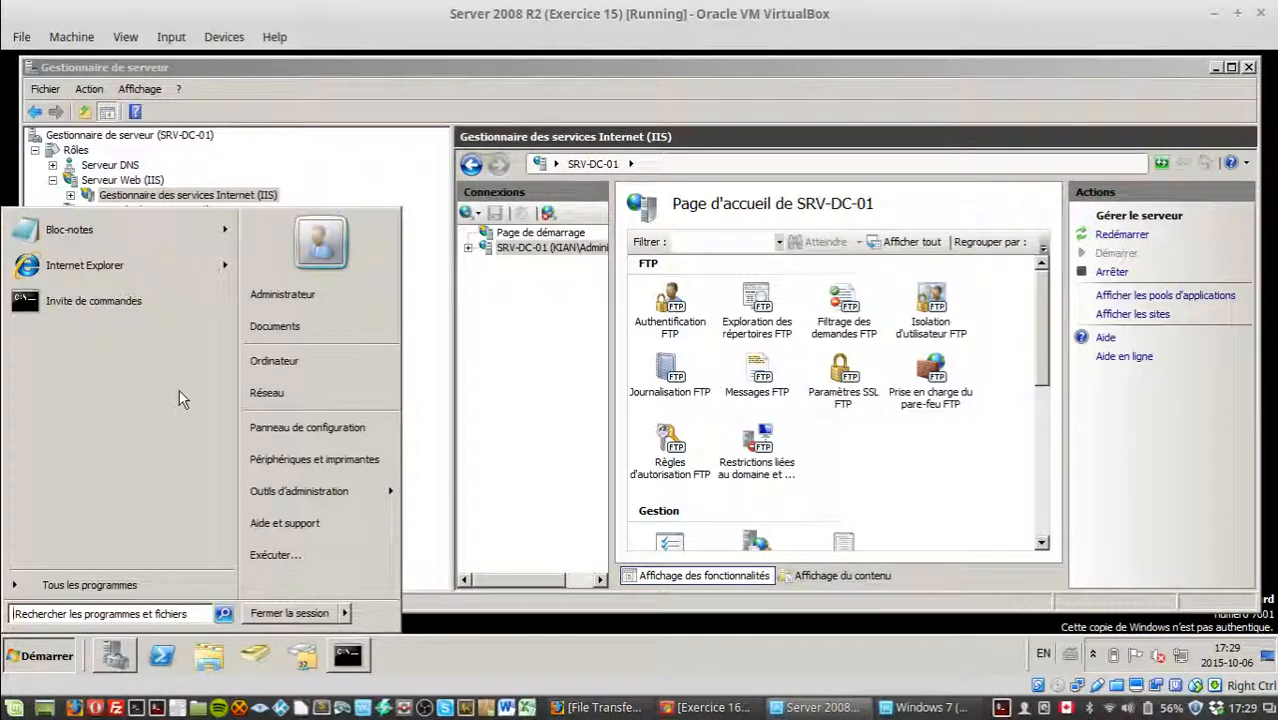
{"action": "left_click", "coordinate": [290, 427]}
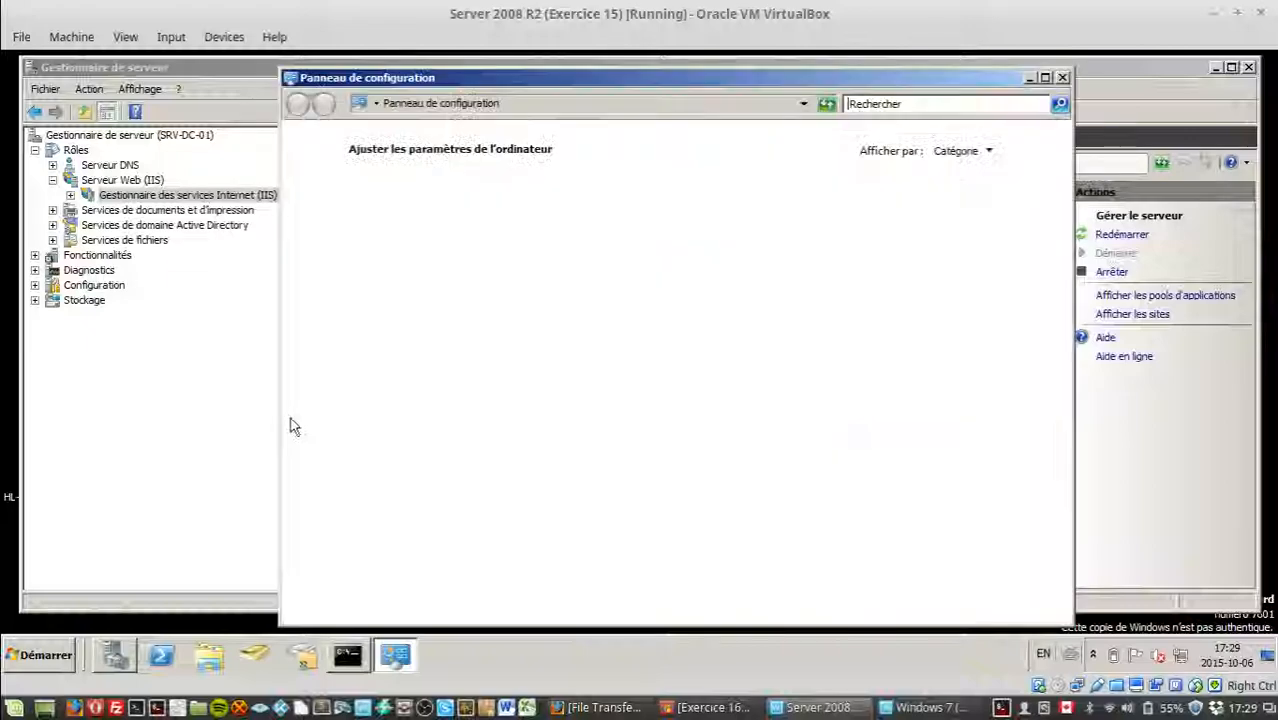
{"action": "left_click", "coordinate": [900, 104]}
{"action": "type", "text": "pare-feu"}
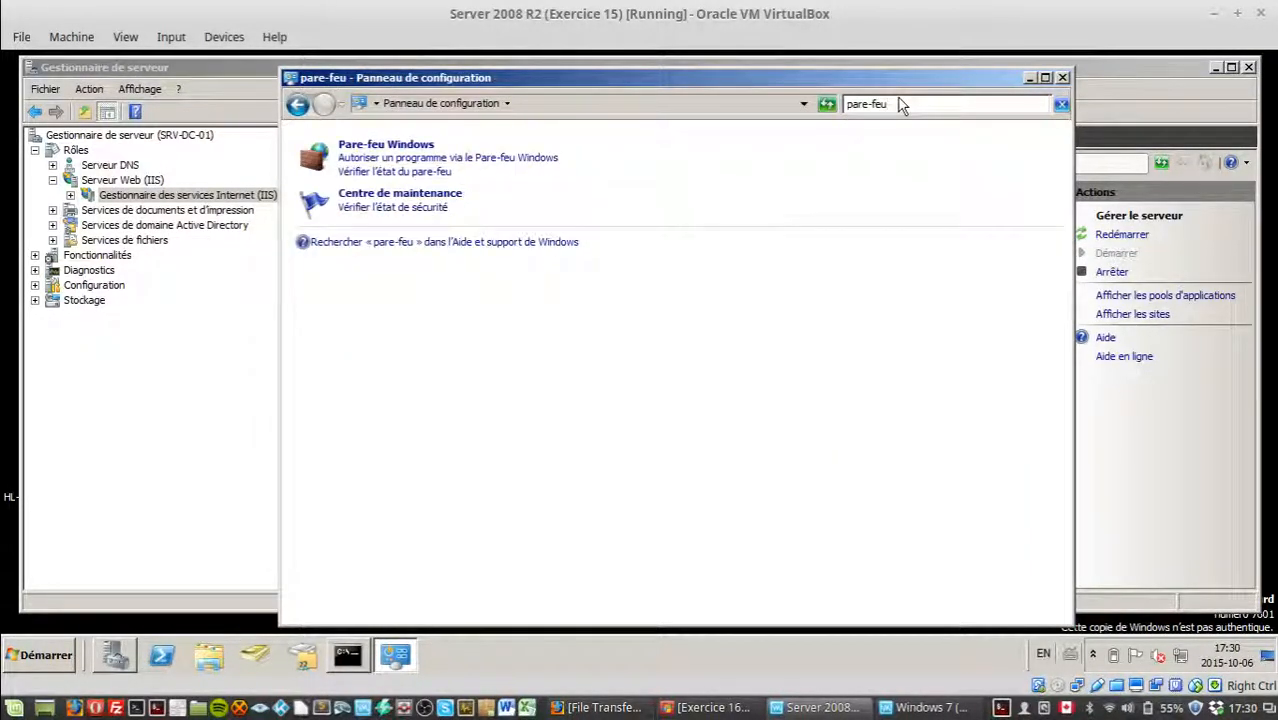
{"action": "left_click", "coordinate": [412, 148]}
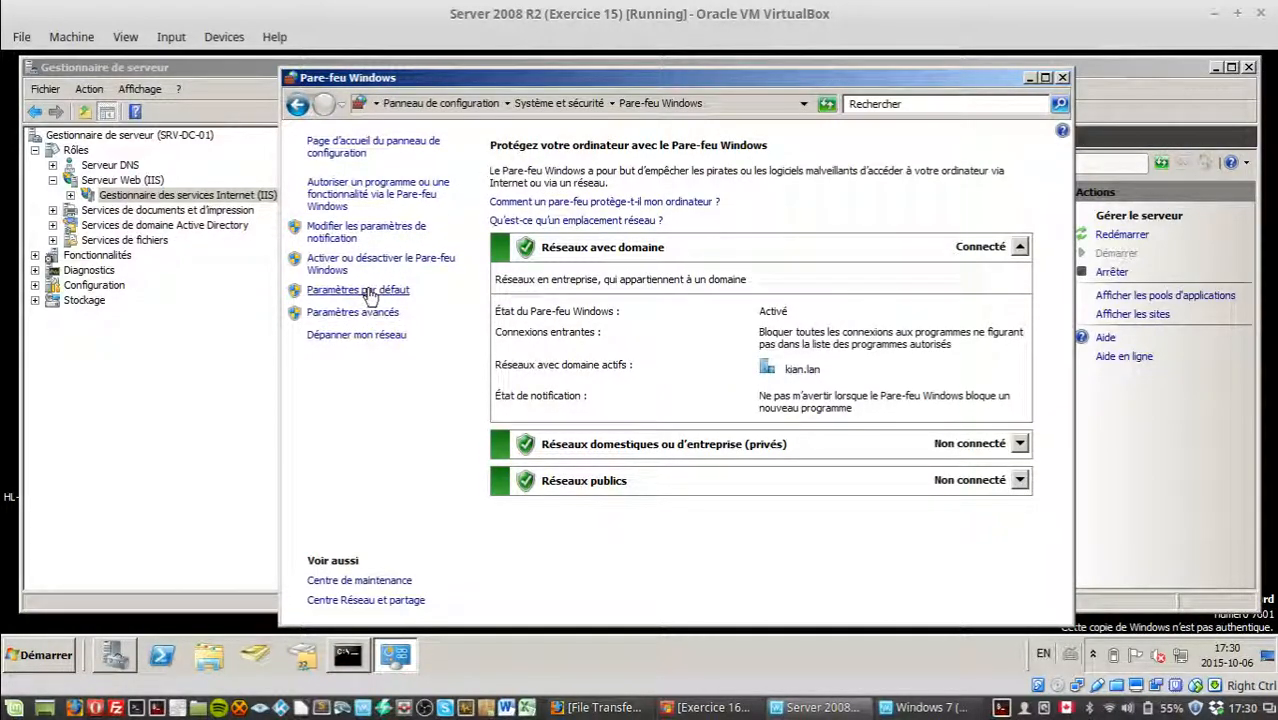
{"action": "left_click", "coordinate": [370, 290]}
{"action": "key", "text": "BackSpace"}
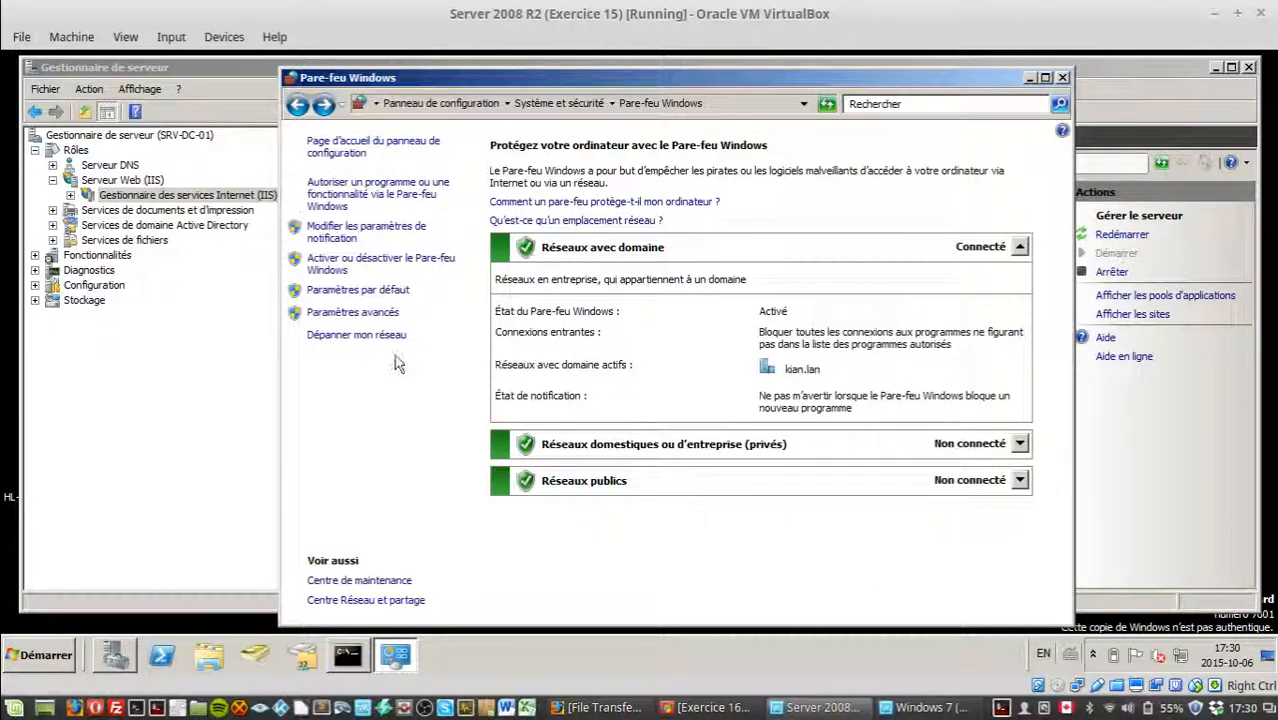
{"action": "left_click", "coordinate": [350, 313]}
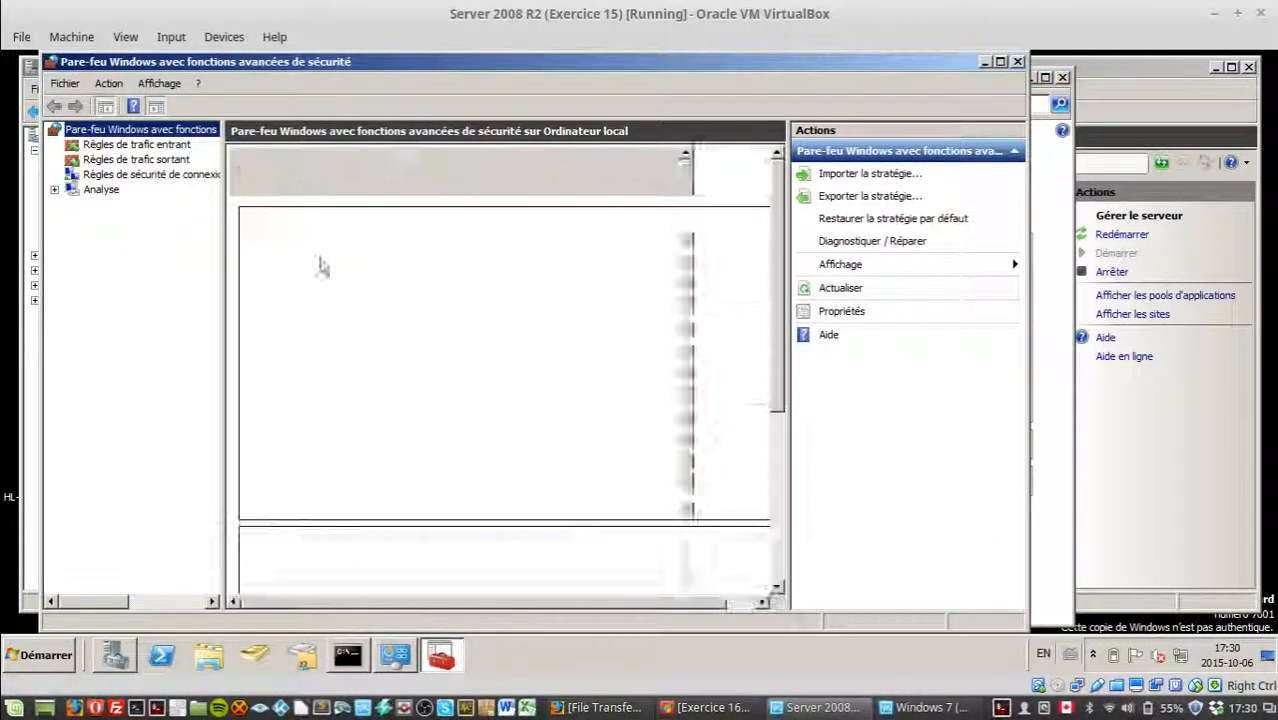
Start a new inbound firewall rule of type Port for the specific local TCP port 2222.
{"action": "left_click", "coordinate": [118, 145]}
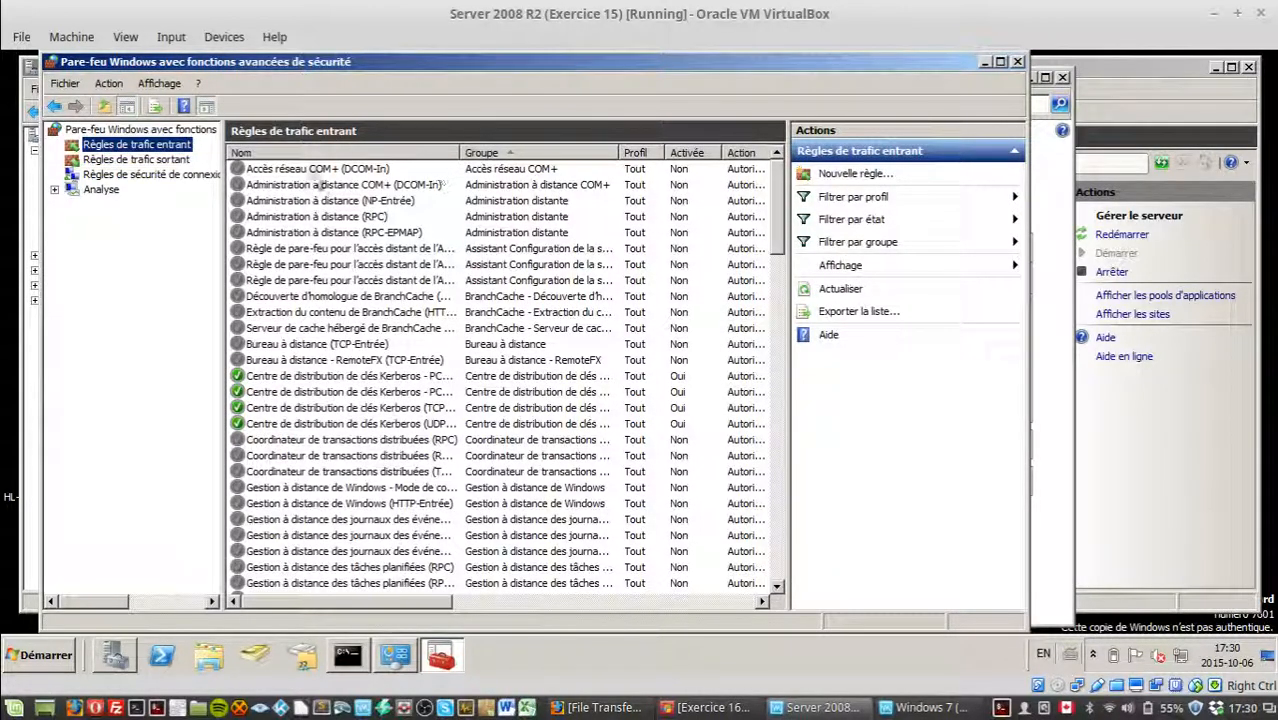
{"action": "left_click", "coordinate": [850, 174]}
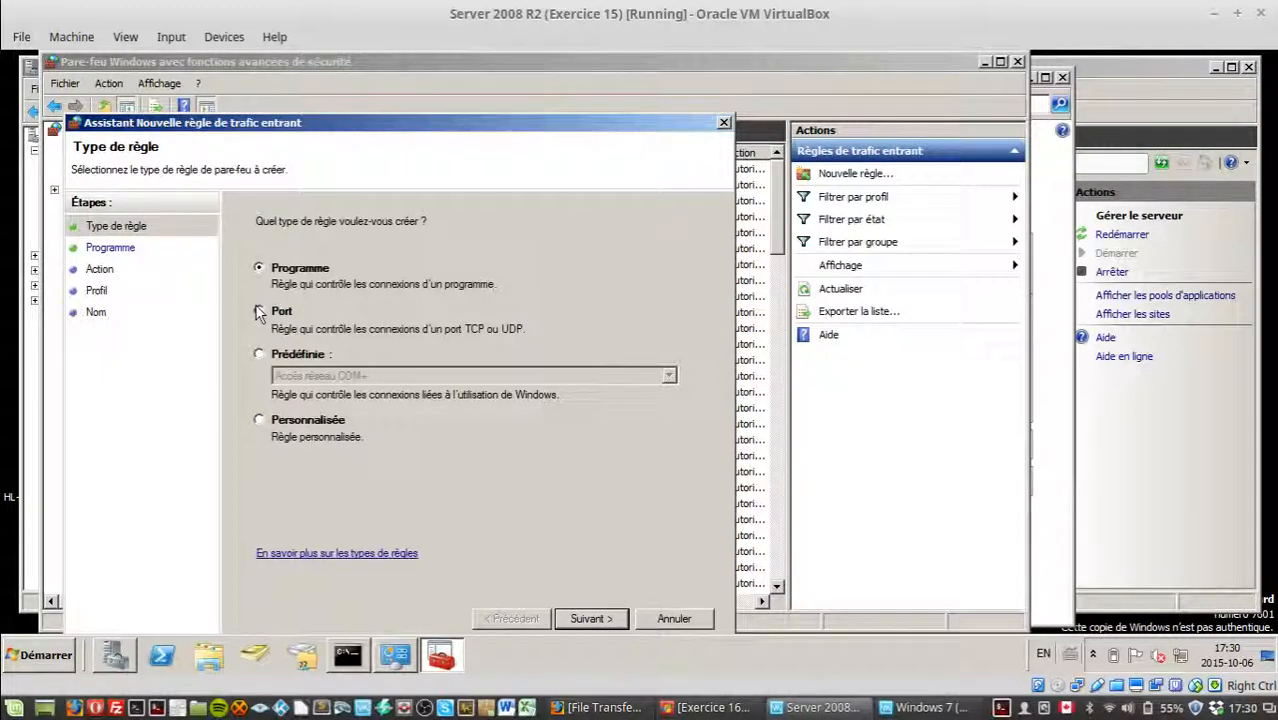
{"action": "left_click", "coordinate": [259, 311]}
{"action": "left_click", "coordinate": [598, 620]}
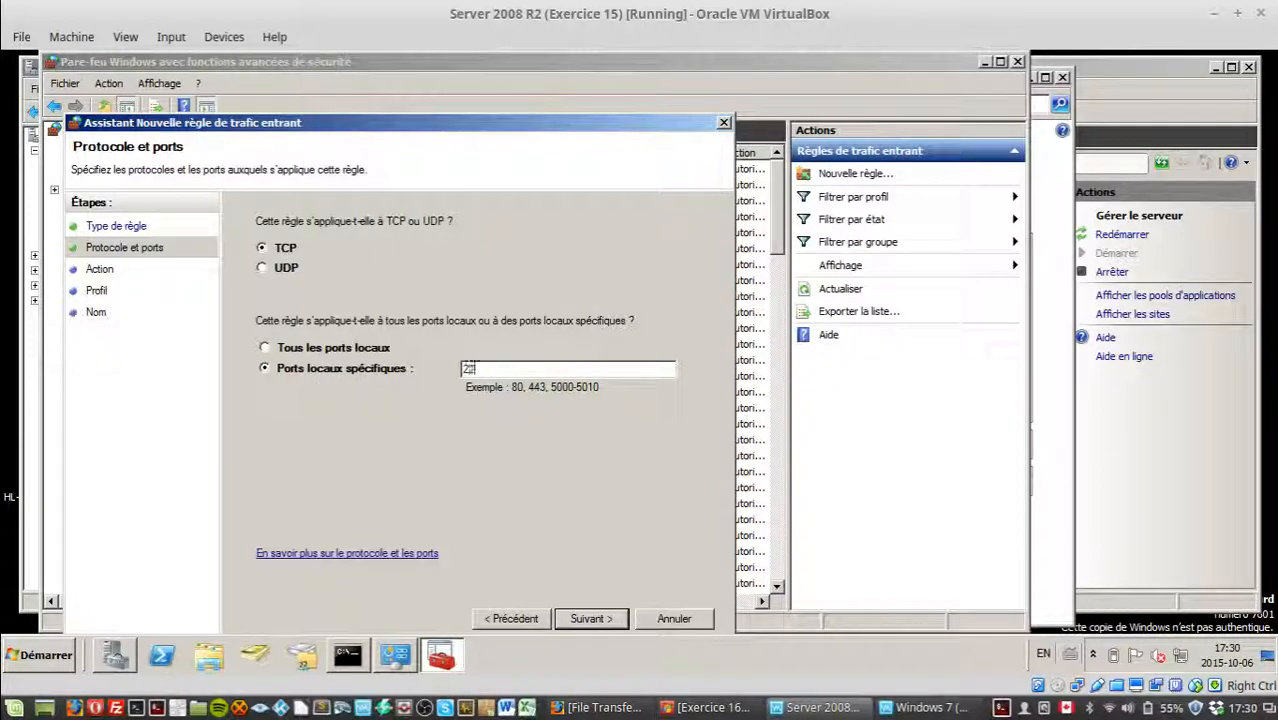
{"action": "key", "text": "Return"}
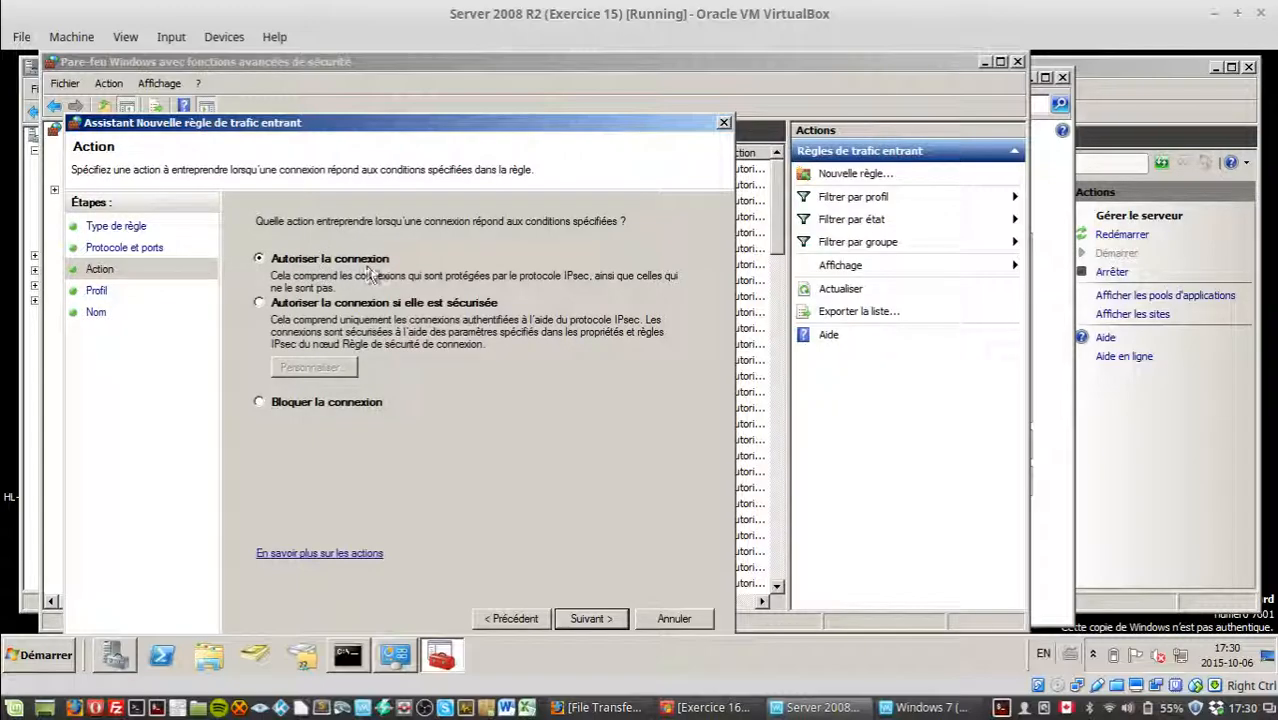
Allow the connection on all profiles and create the rule as "FTPIntranet Port 2222" with the description "Autorisation de Port".
{"action": "left_click", "coordinate": [590, 619]}
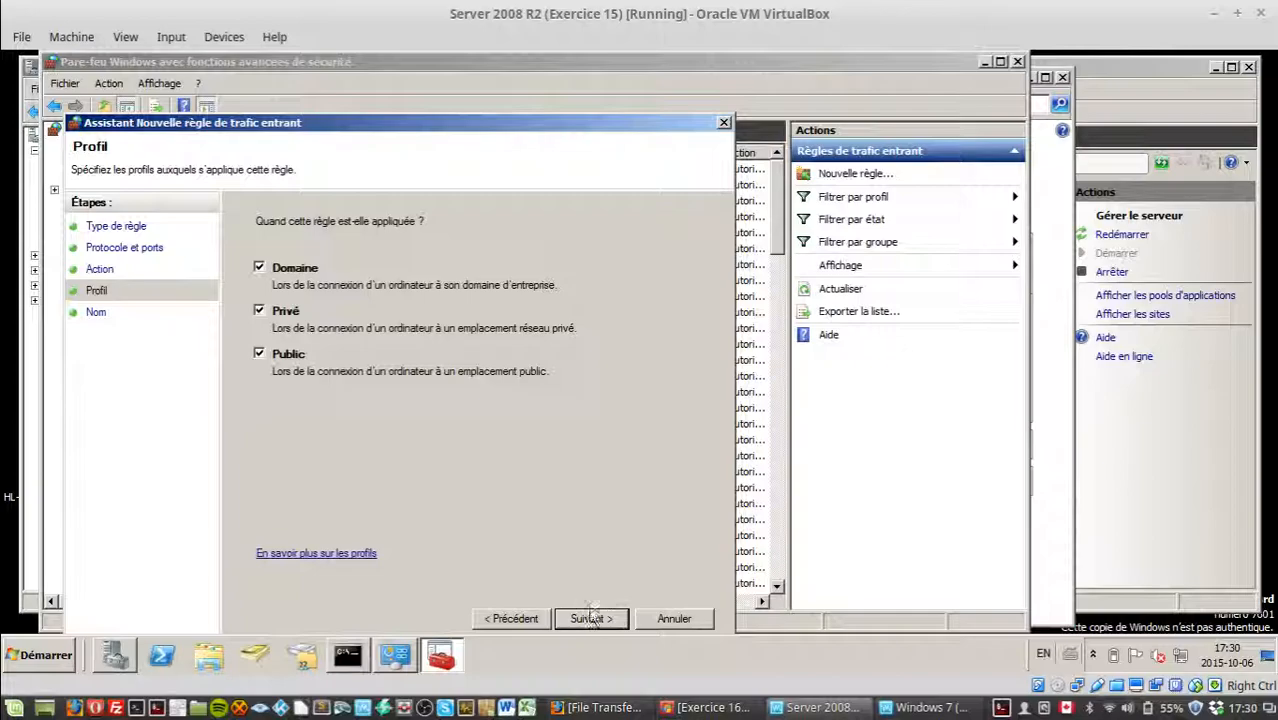
{"action": "left_click", "coordinate": [596, 619]}
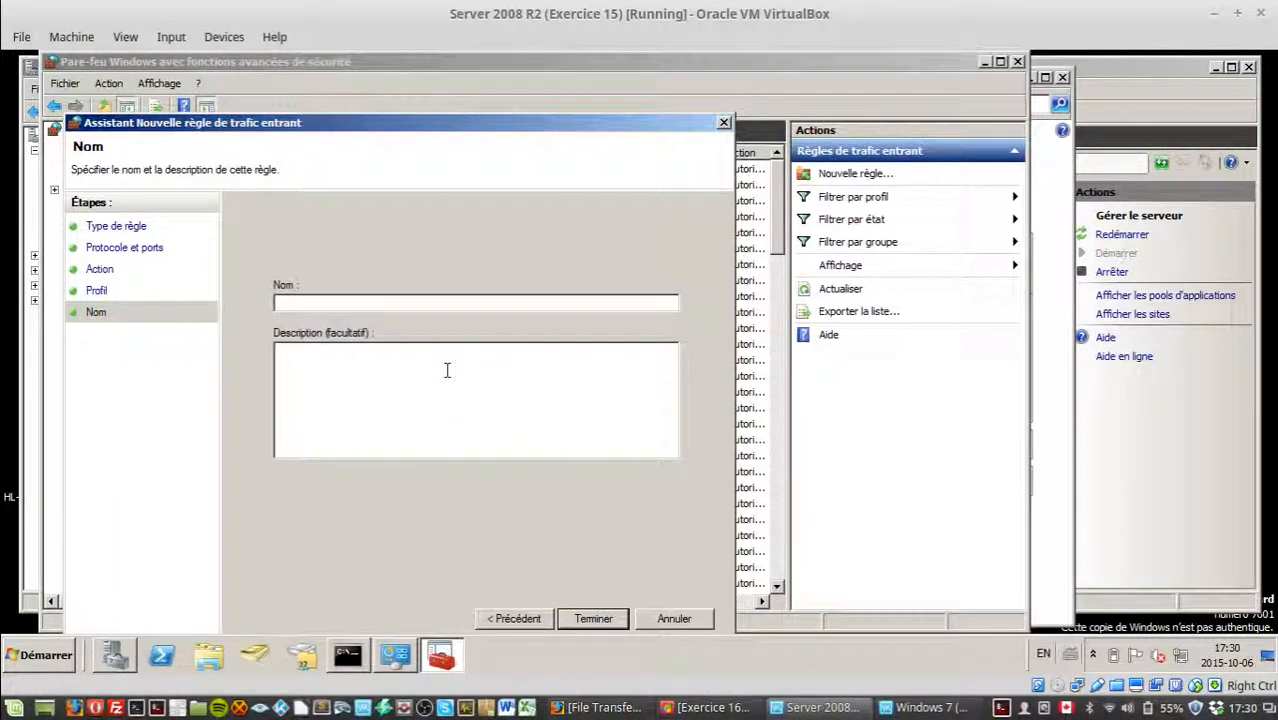
{"action": "type", "text": "FTPIntranet Port 2222"}
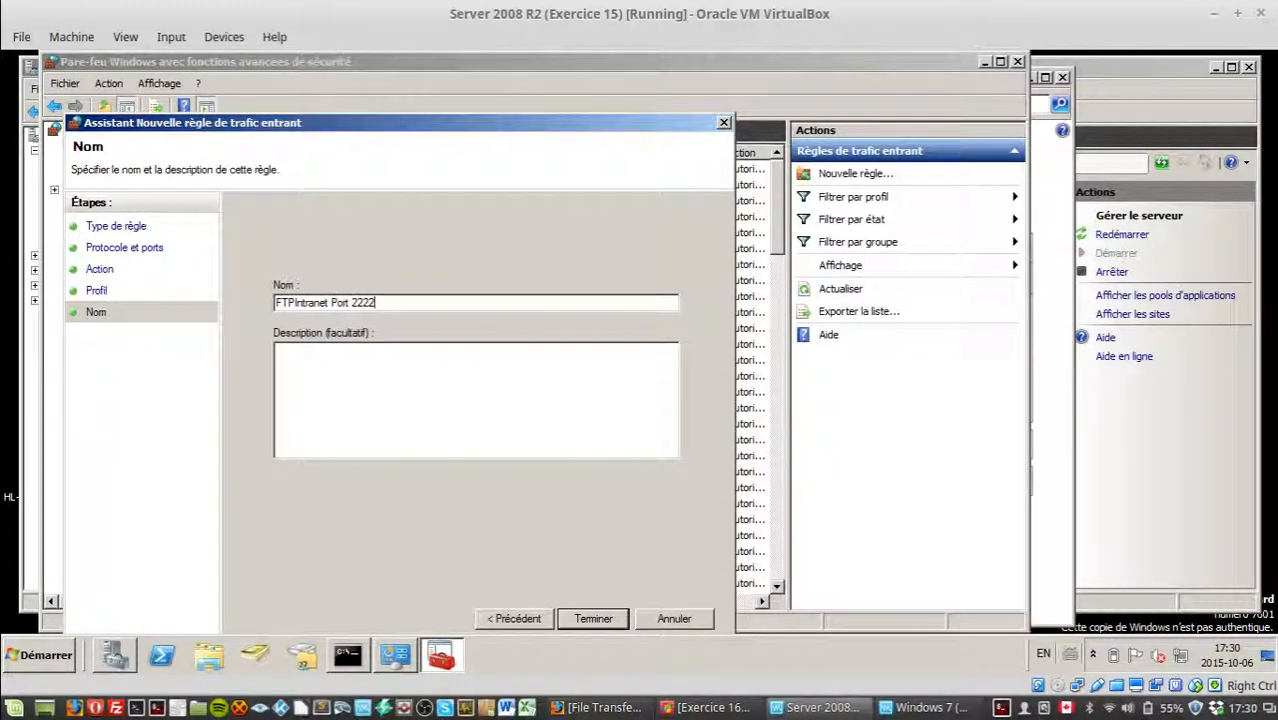
{"action": "left_click", "coordinate": [505, 418]}
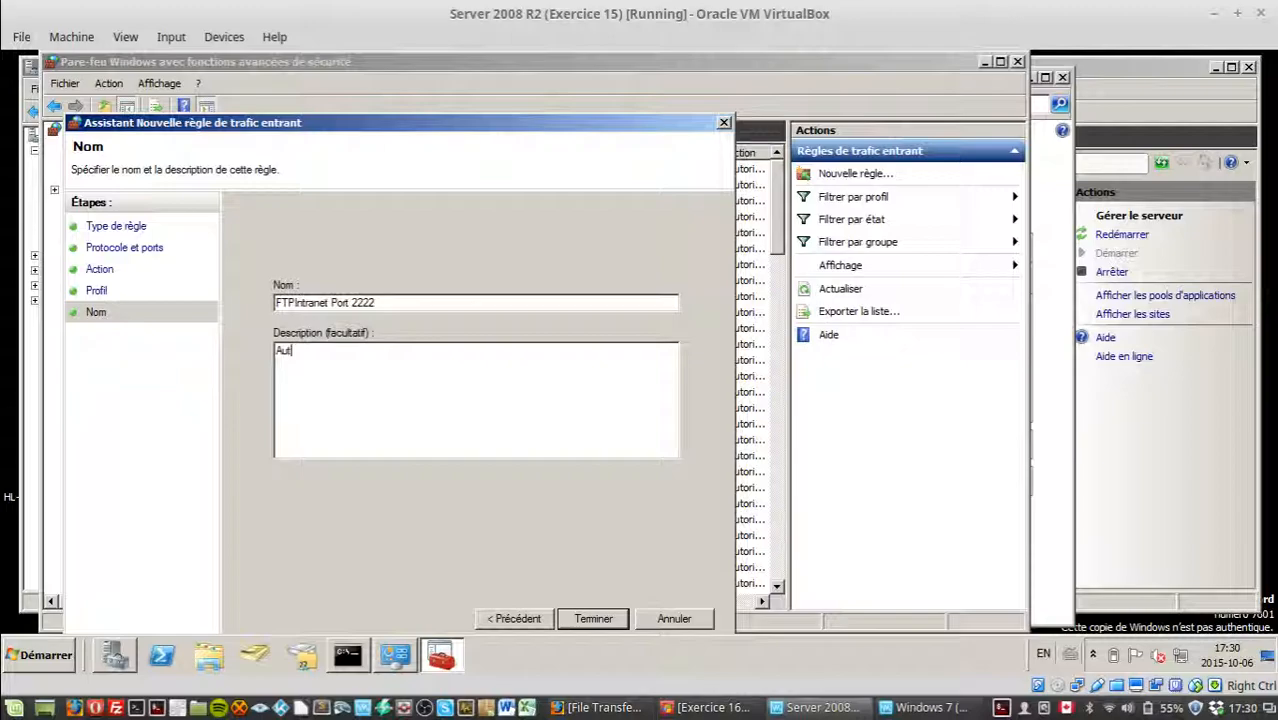
{"action": "type", "text": "Autorisation de Port"}
{"action": "key", "text": "Return"}
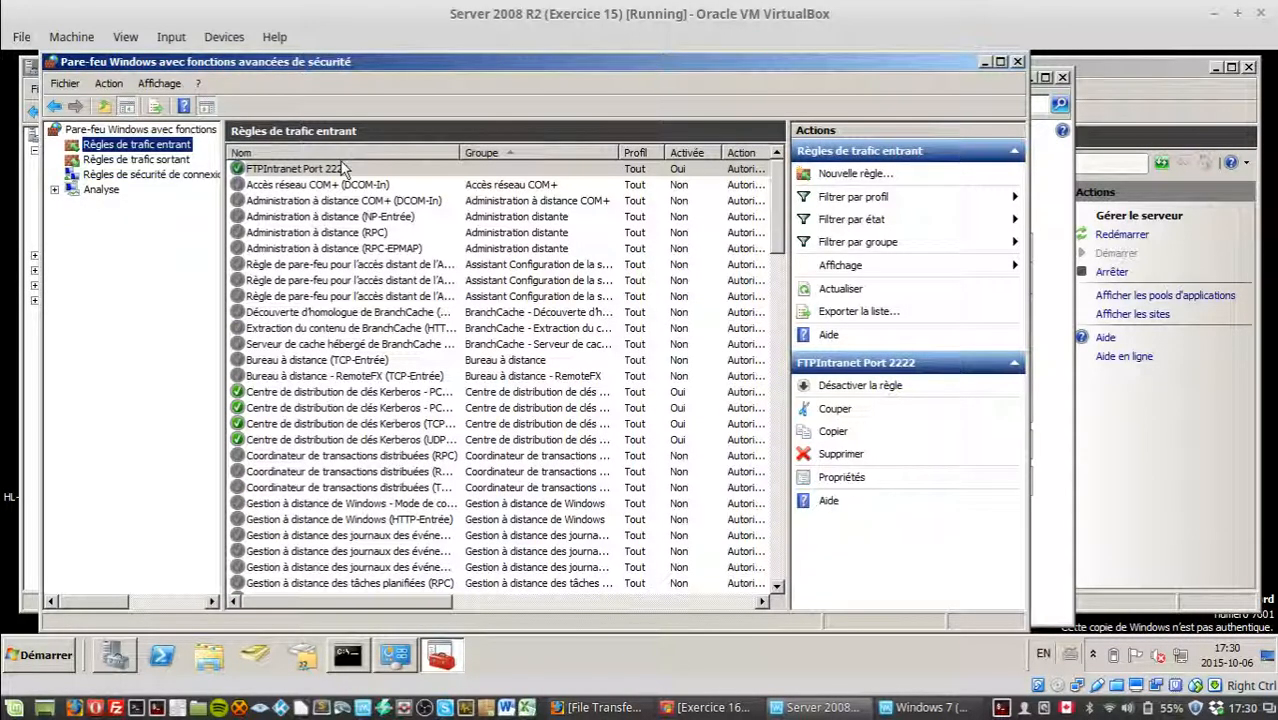
Check the new rule in the inbound rules list, and close both firewall windows.
{"action": "left_click", "coordinate": [340, 168]}
{"action": "left_click", "coordinate": [487, 343]}
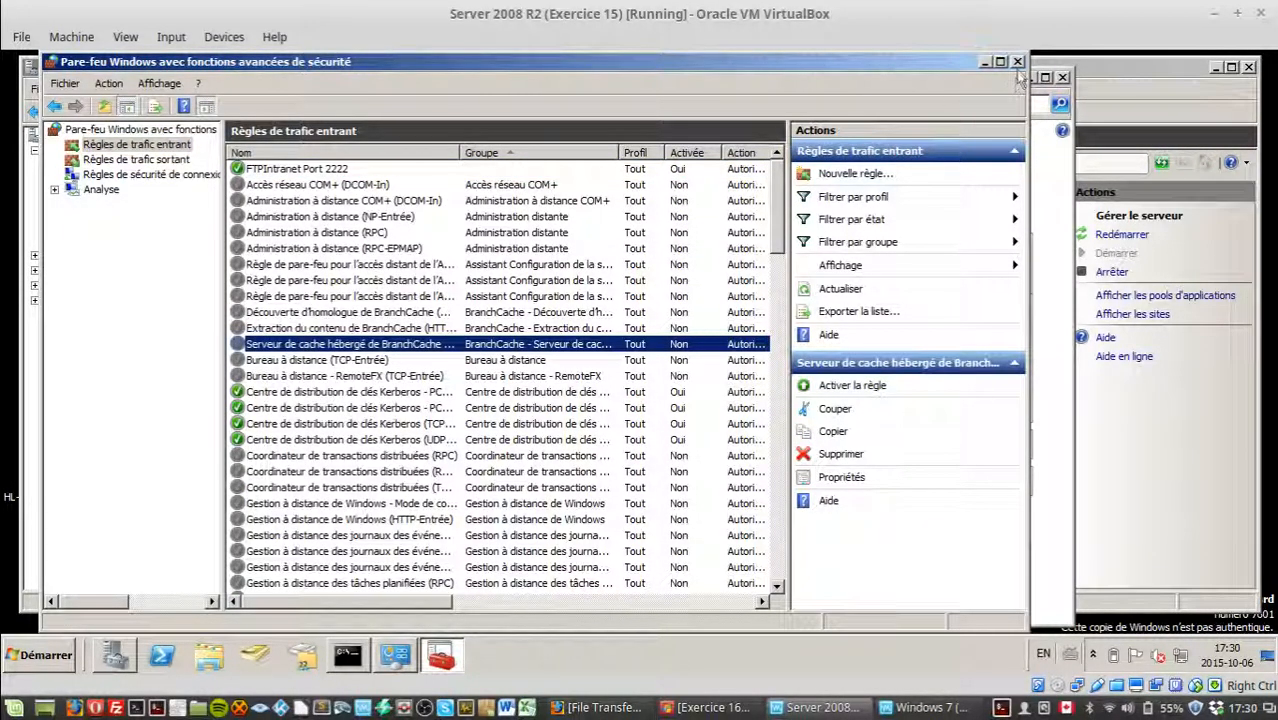
{"action": "left_click", "coordinate": [1017, 62]}
{"action": "left_click", "coordinate": [1062, 77]}
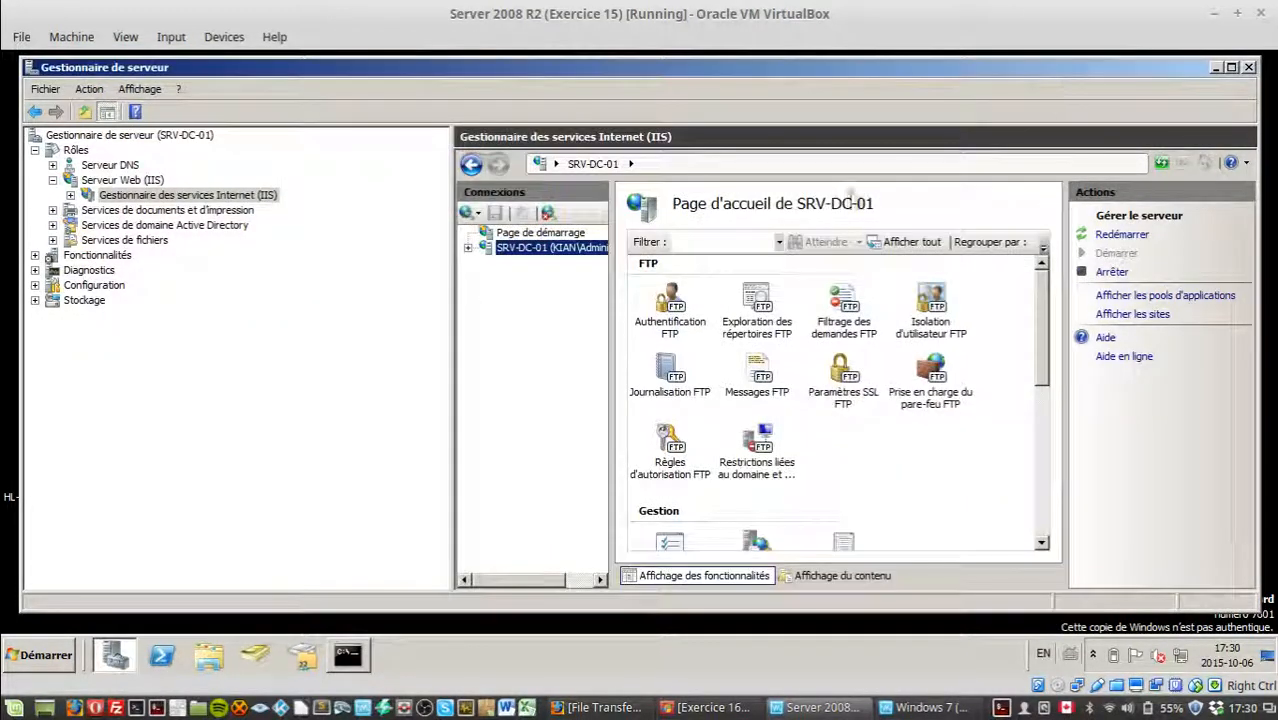
Go back to the Word document and review the anonymous connection and Pare-Feu directives.
{"action": "left_click", "coordinate": [706, 707]}
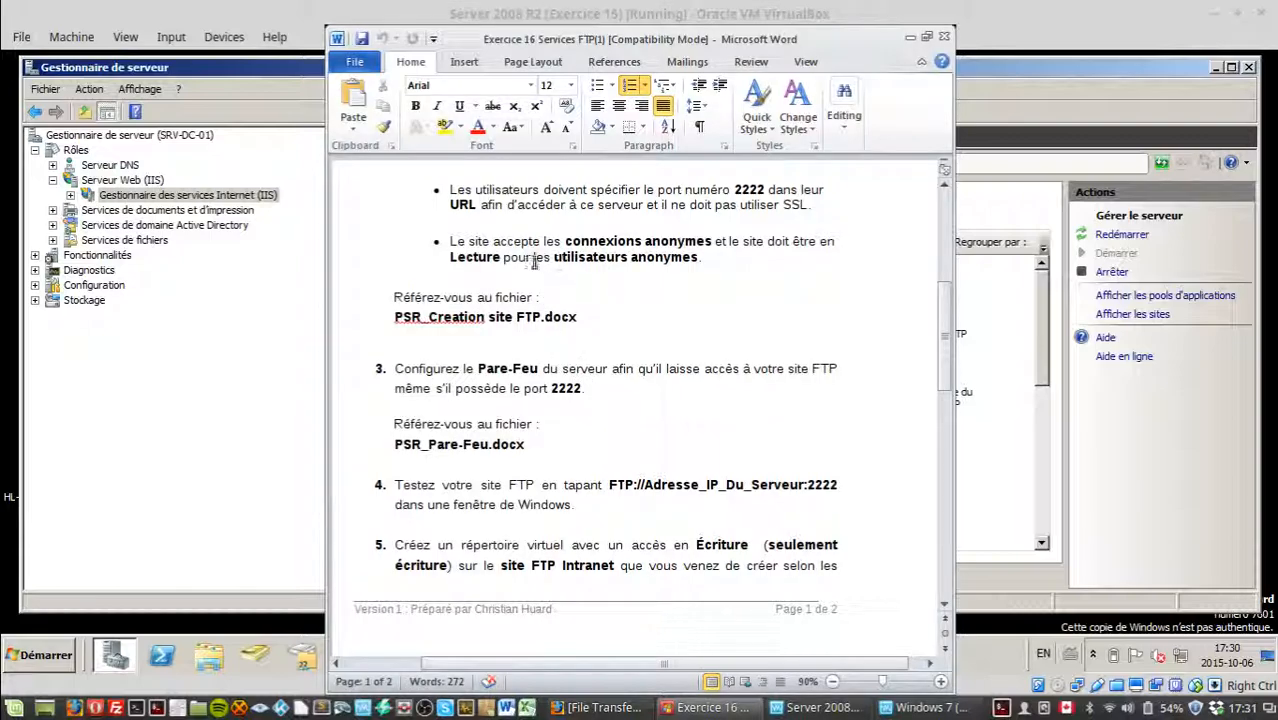
{"action": "left_click_drag", "start_coordinate": [469, 243], "coordinate": [582, 248]}
{"action": "left_click", "coordinate": [582, 248]}
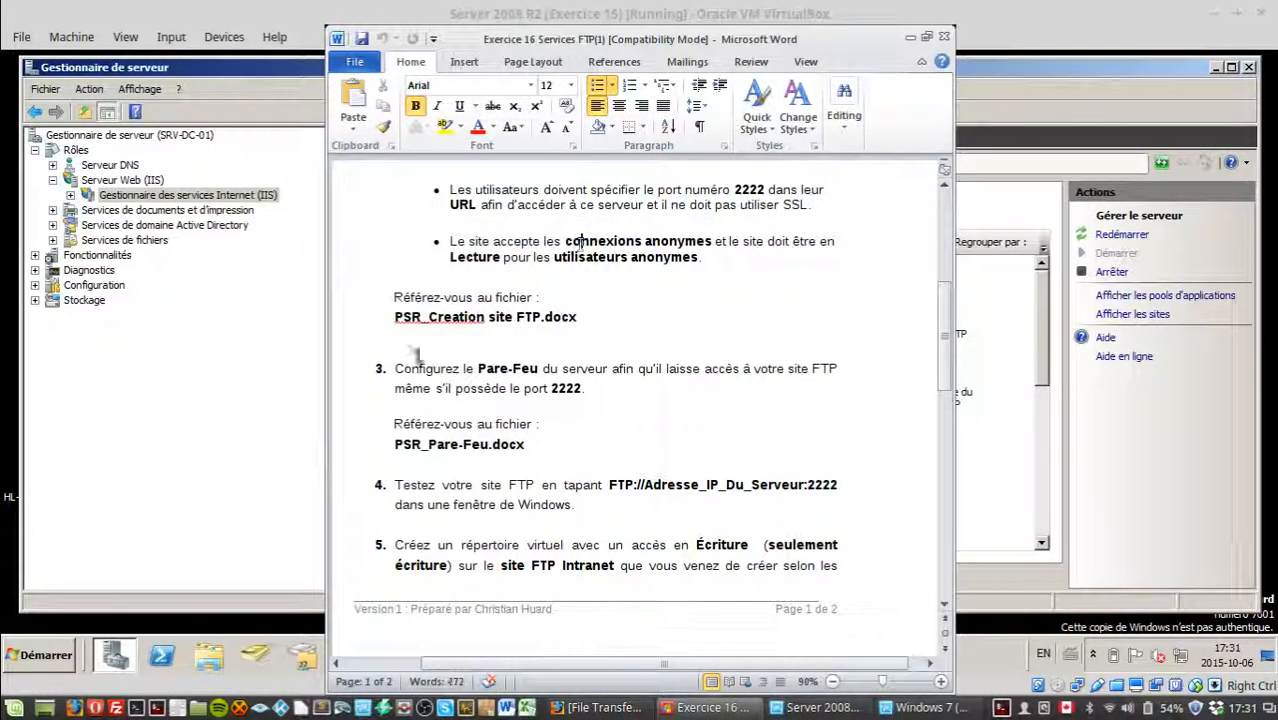
{"action": "left_click_drag", "start_coordinate": [395, 369], "coordinate": [568, 402]}
{"action": "left_click", "coordinate": [612, 369]}
{"action": "left_click", "coordinate": [568, 409]}
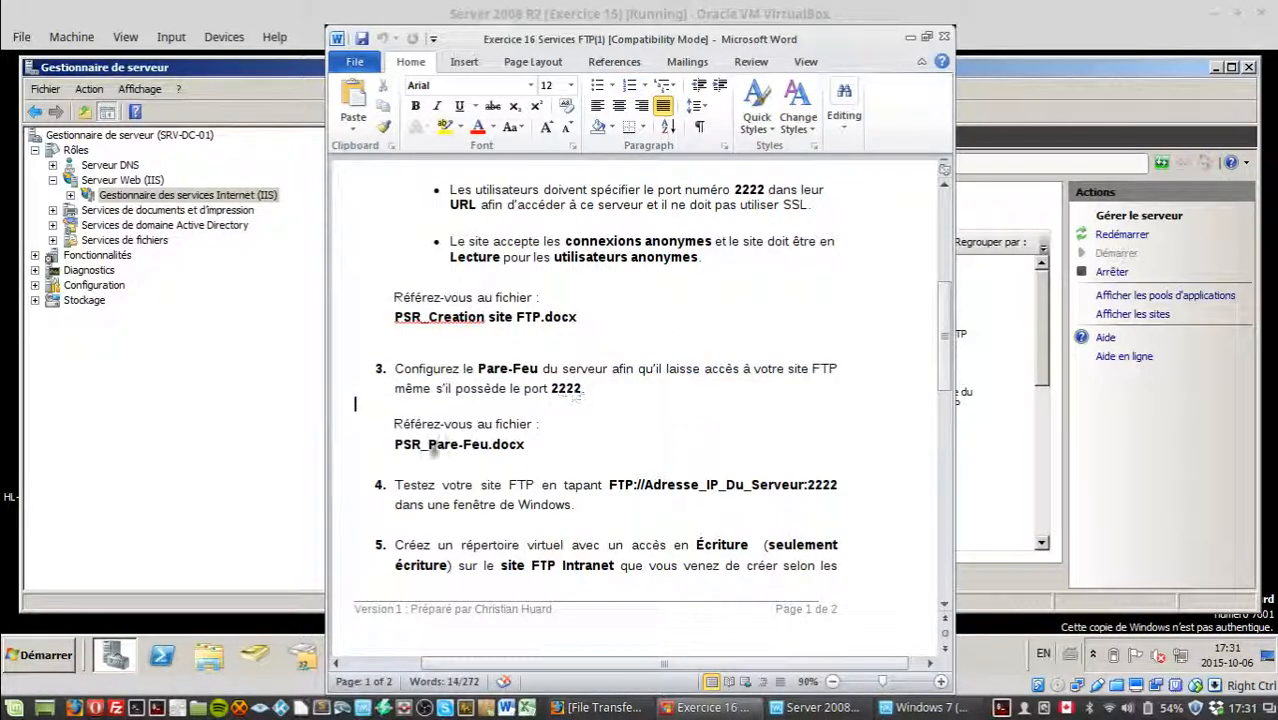
Read item 4 on testing the FTP site, examining the protocol, server address and port parts of the URL.
{"action": "scroll", "coordinate": [430, 445], "scroll_direction": "down", "scroll_amount": 2}
{"action": "left_click_drag", "start_coordinate": [409, 368], "coordinate": [787, 383]}
{"action": "left_click", "coordinate": [787, 383]}
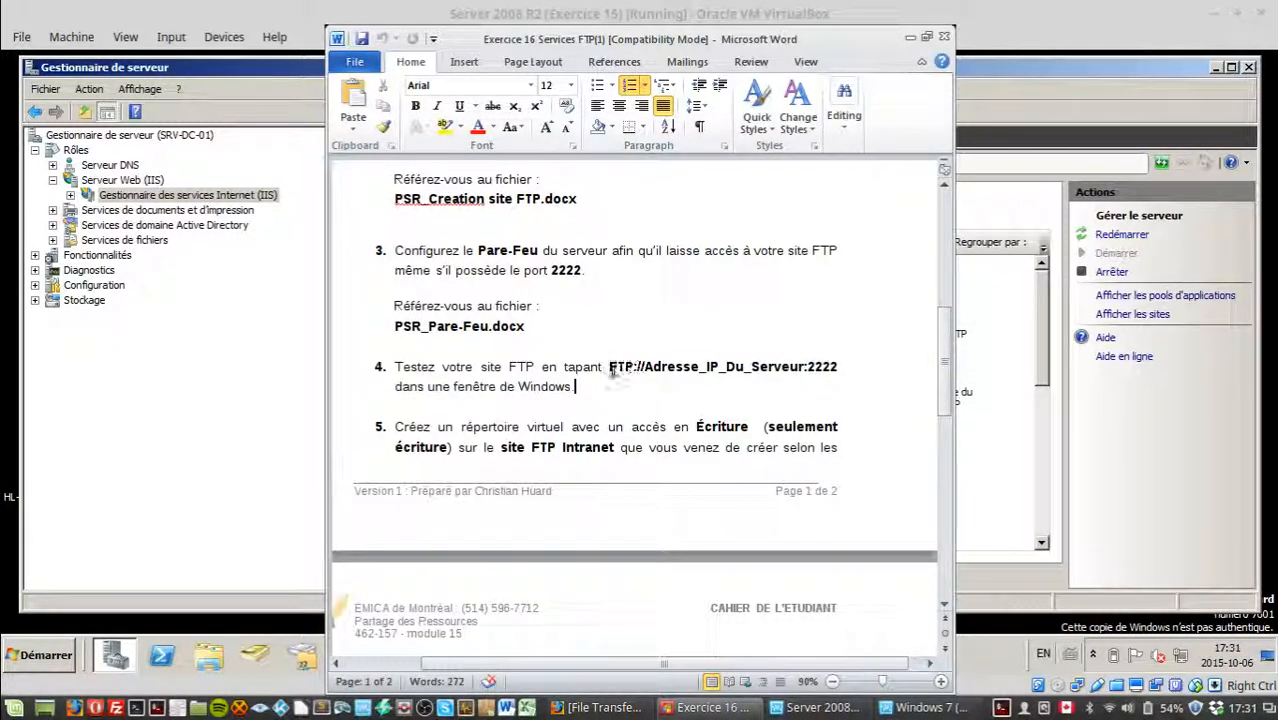
{"action": "left_click_drag", "start_coordinate": [608, 369], "coordinate": [632, 372]}
{"action": "left_click", "coordinate": [645, 368]}
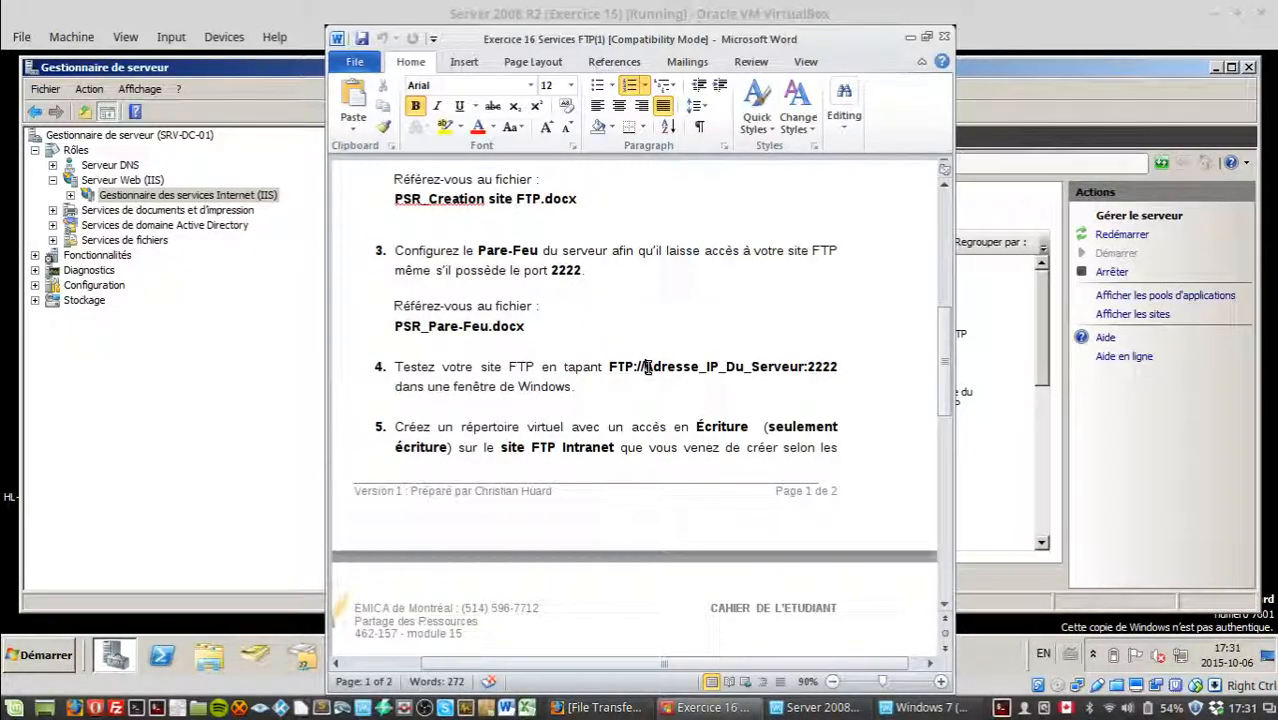
{"action": "left_click_drag", "start_coordinate": [645, 368], "coordinate": [801, 372]}
{"action": "left_click", "coordinate": [802, 371]}
{"action": "left_click_drag", "start_coordinate": [809, 367], "coordinate": [838, 367]}
{"action": "left_click", "coordinate": [824, 369]}
Change the port in item 4's FTP address to 21, remove the port, and restore it as :2222.
{"action": "double_click", "coordinate": [835, 369]}
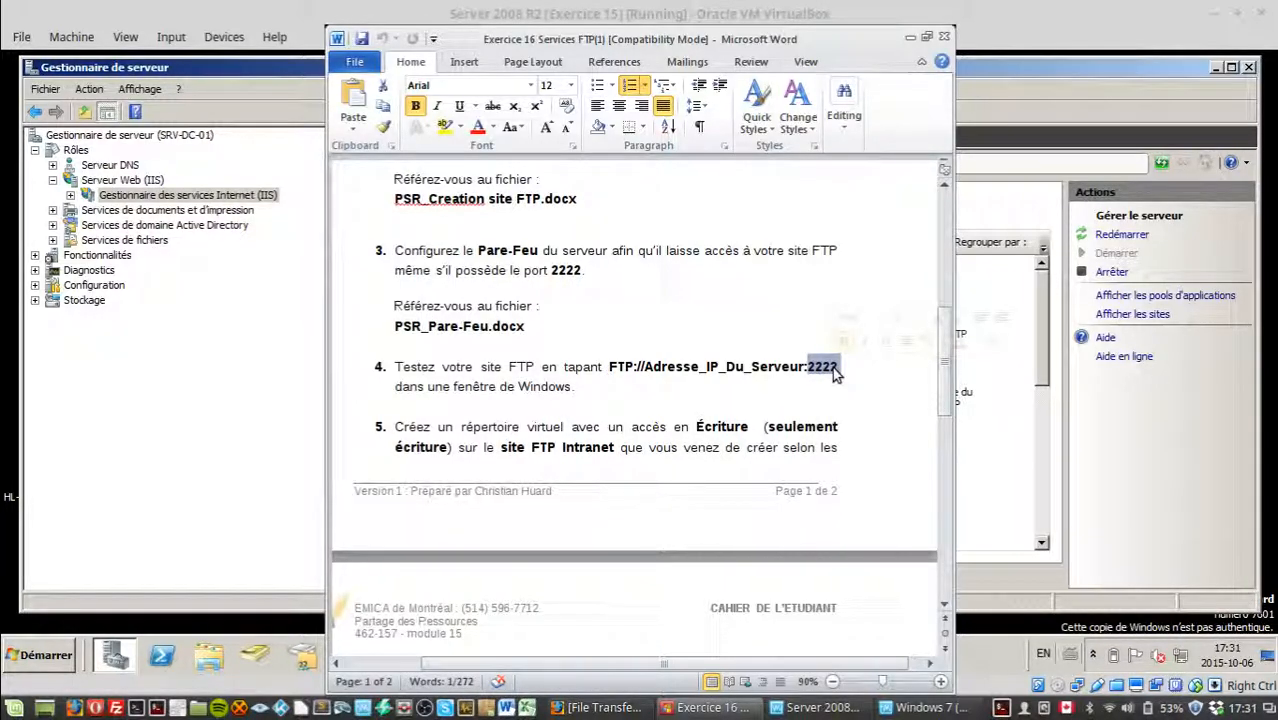
{"action": "type", "text": "21 dans"}
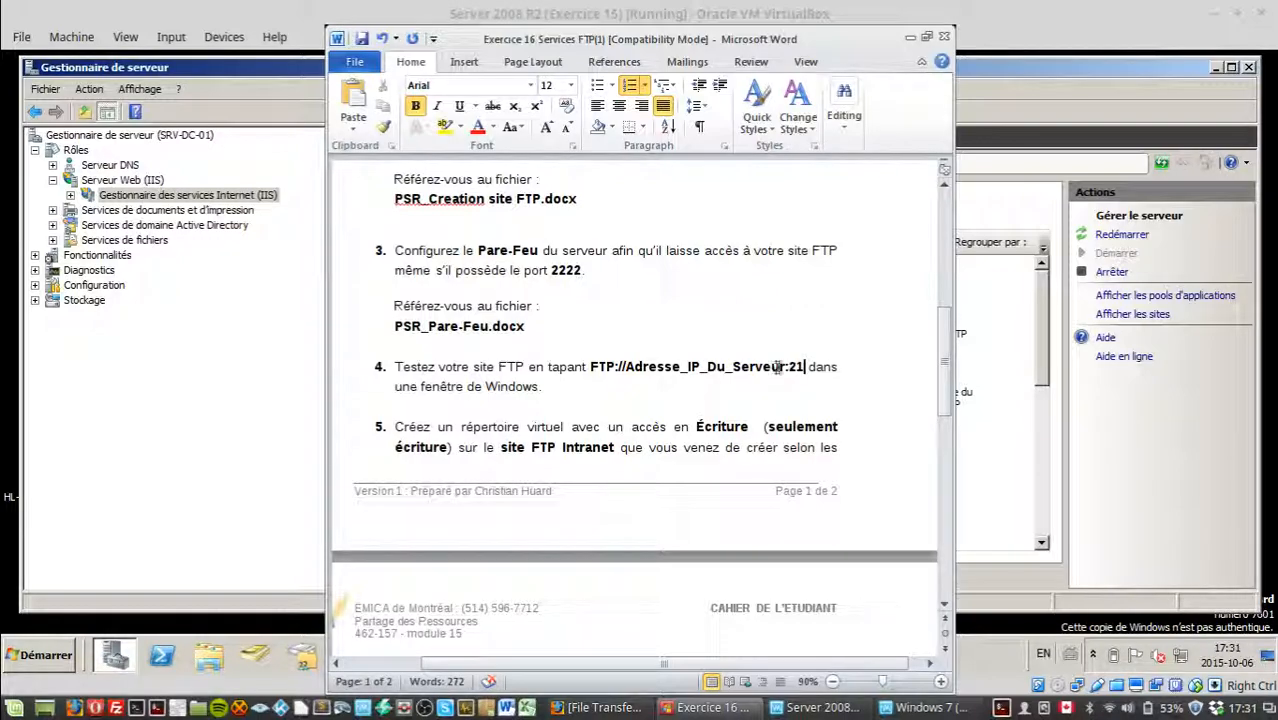
{"action": "left_click", "coordinate": [592, 367]}
{"action": "left_click_drag", "start_coordinate": [804, 367], "coordinate": [788, 367]}
{"action": "key", "text": "BackSpace"}
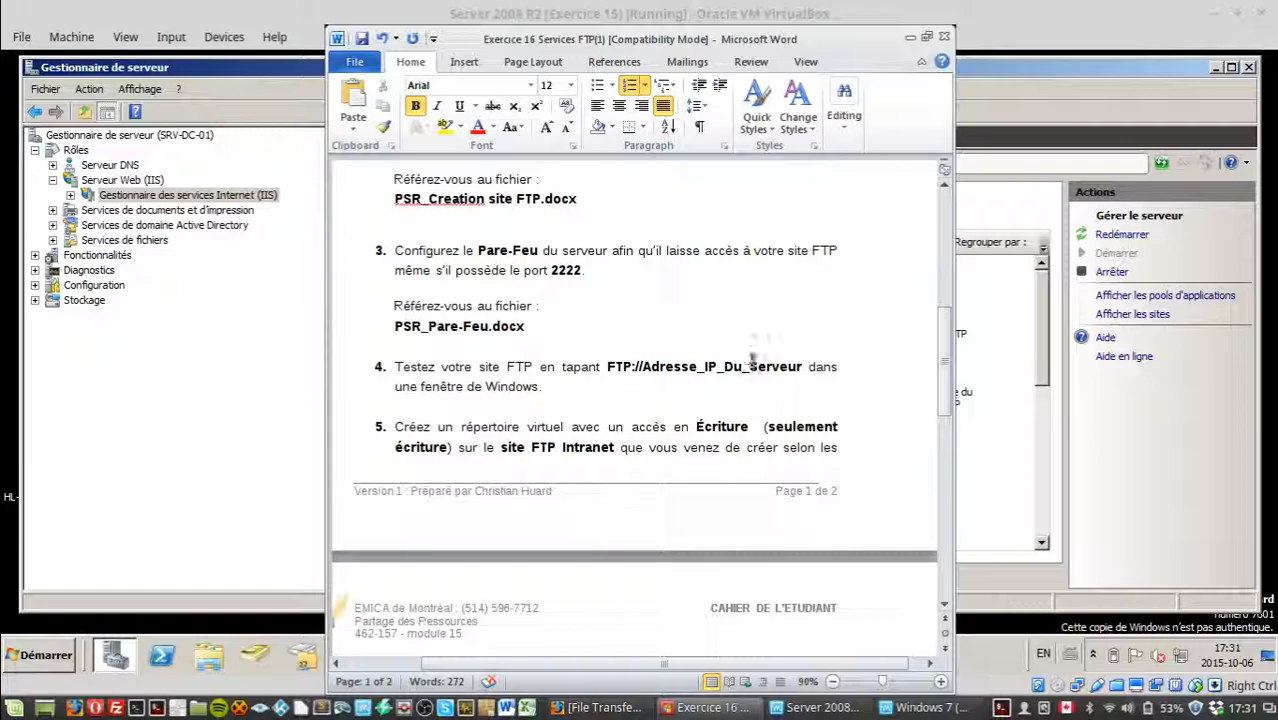
{"action": "type", "text": ":"}
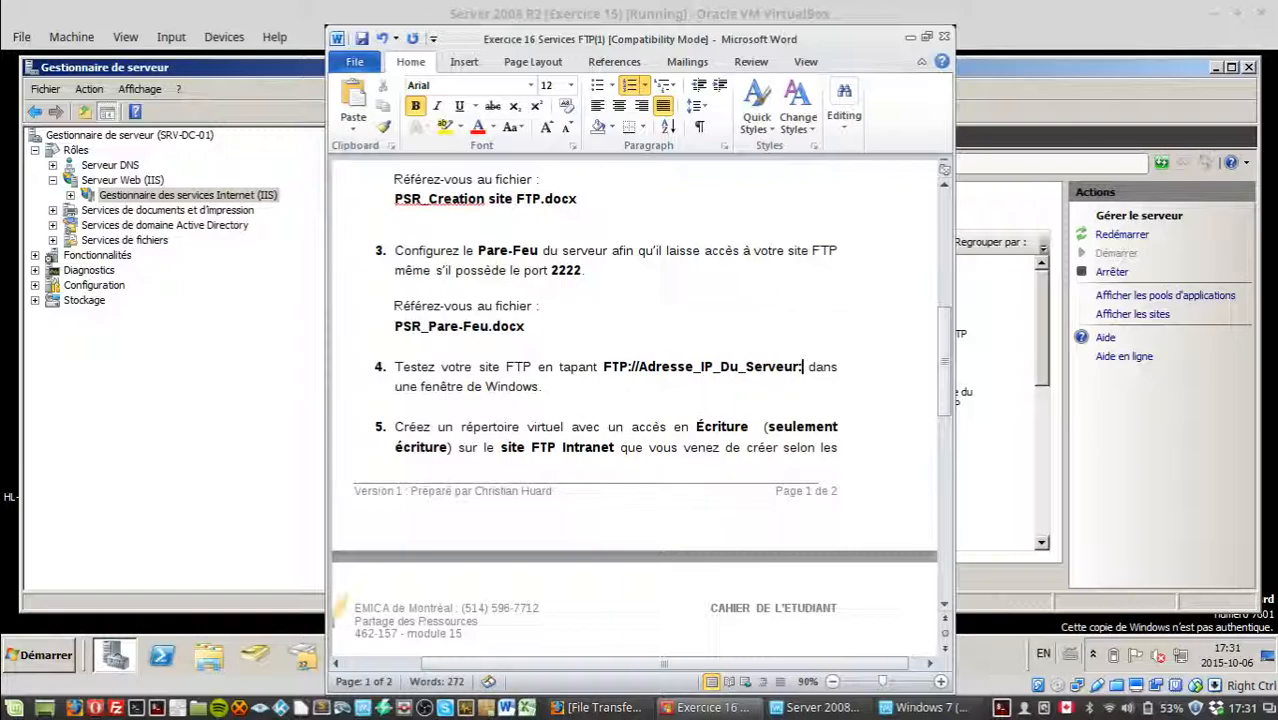
{"action": "type", "text": "2222"}
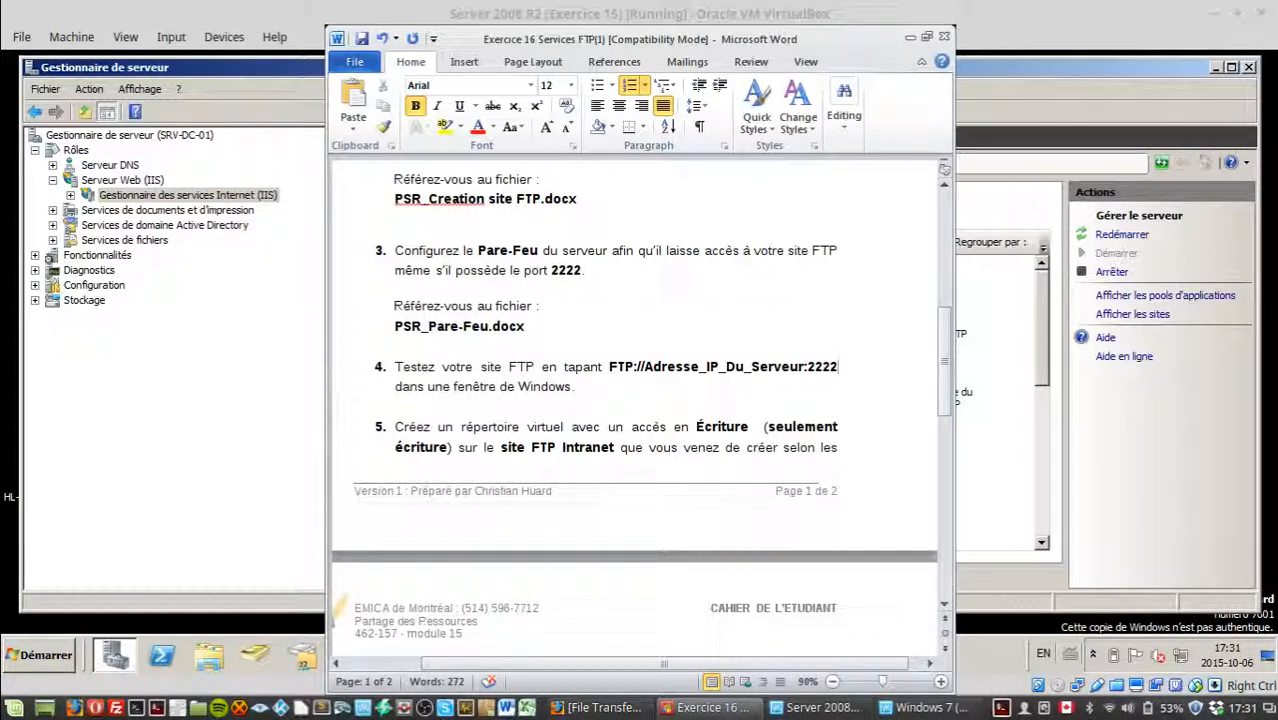
Examine the port number and the FTP:// prefix of the test address in item 4.
{"action": "left_click_drag", "start_coordinate": [808, 367], "coordinate": [841, 367]}
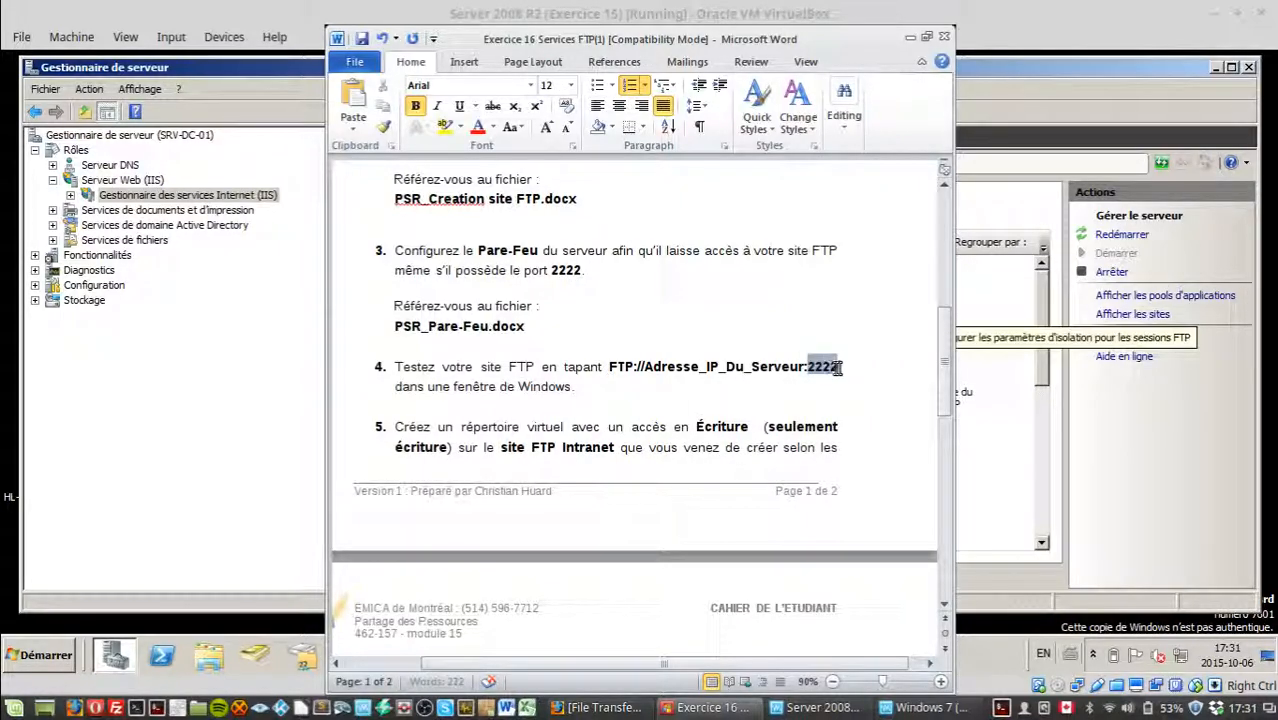
{"action": "left_click", "coordinate": [841, 367]}
{"action": "left_click_drag", "start_coordinate": [609, 367], "coordinate": [637, 368]}
{"action": "left_click", "coordinate": [637, 368]}
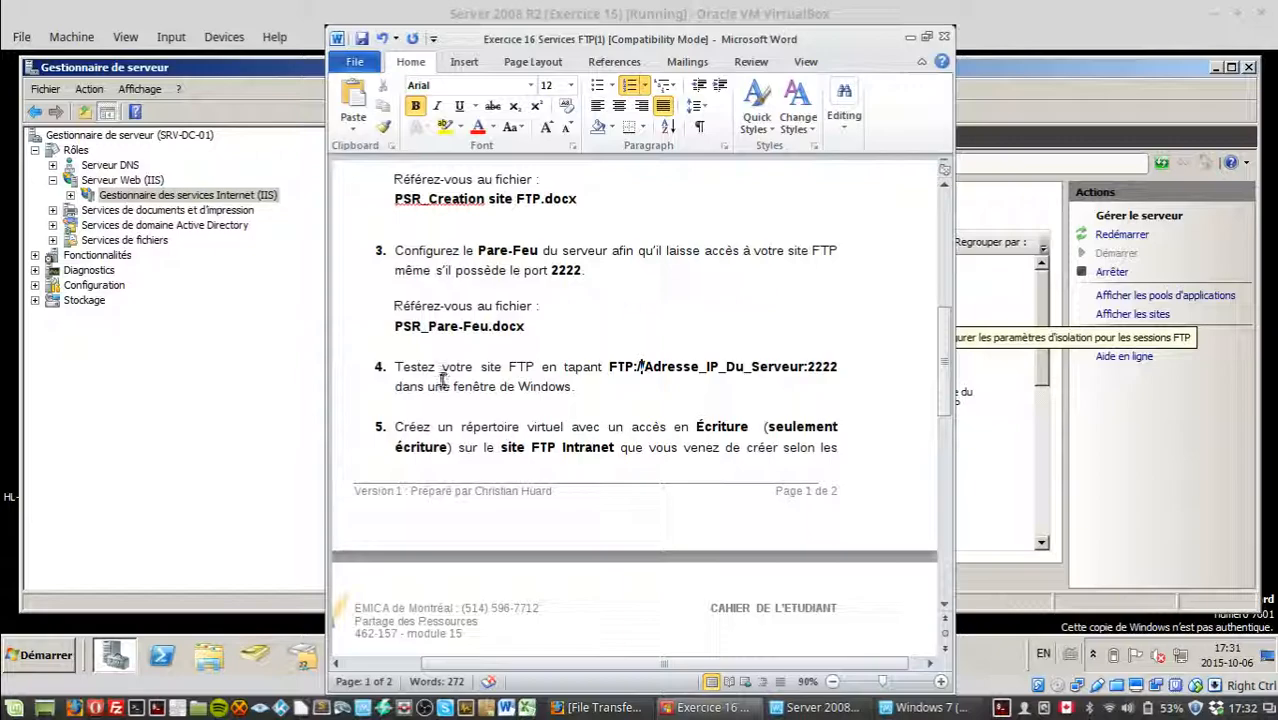
Switch to the Windows 7 virtual machine, log in with the account password, and dismiss the Windows activation window.
{"action": "left_click", "coordinate": [915, 707]}
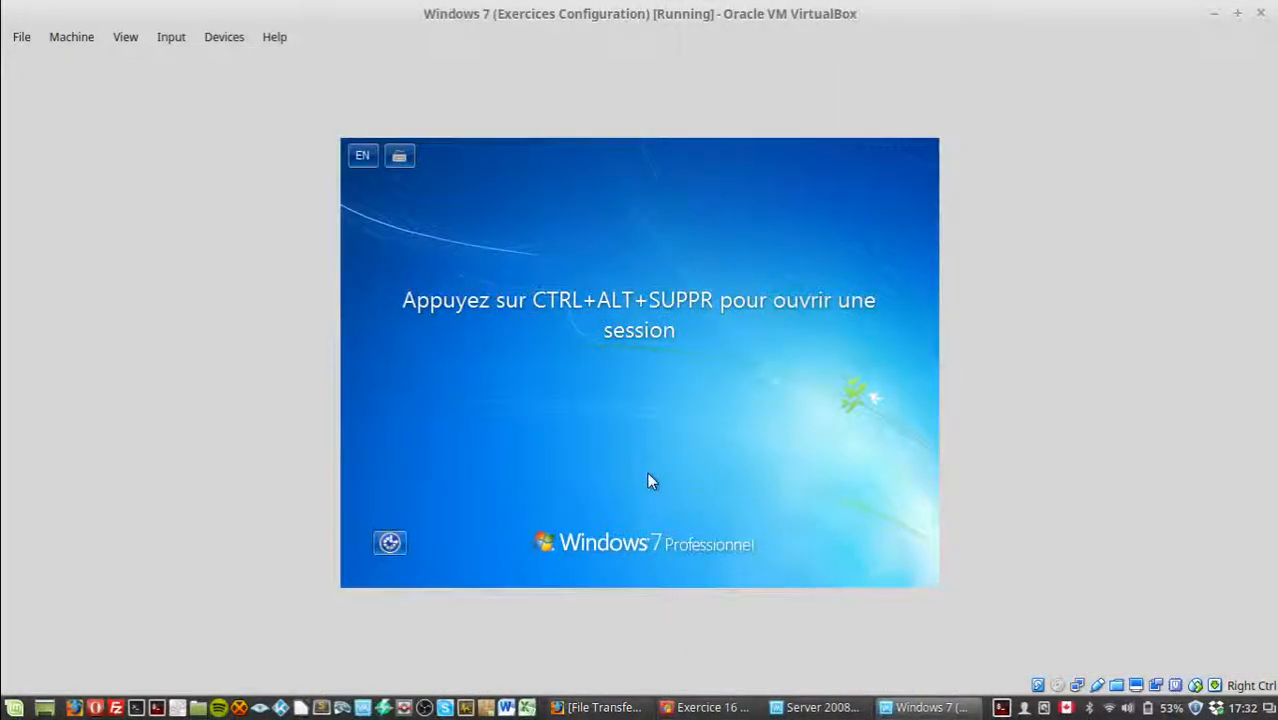
{"action": "key", "text": "ctrl+alt+Delete"}
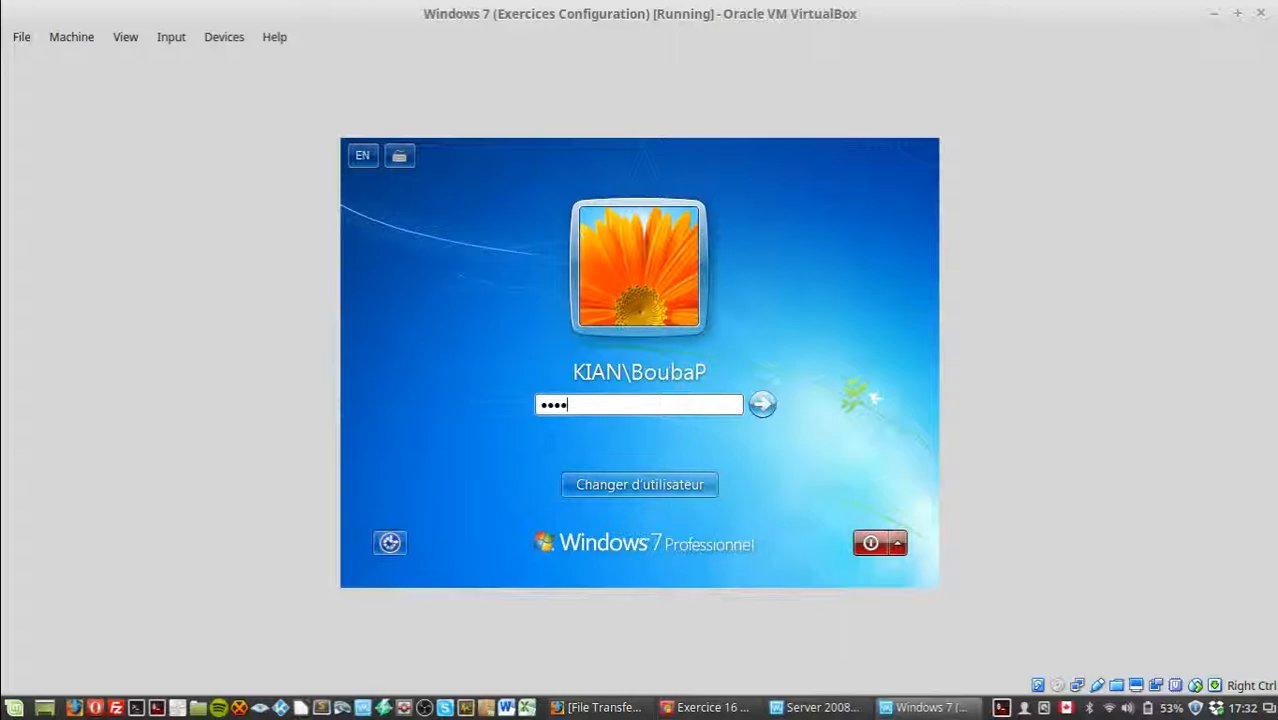
{"action": "key", "text": "Return"}
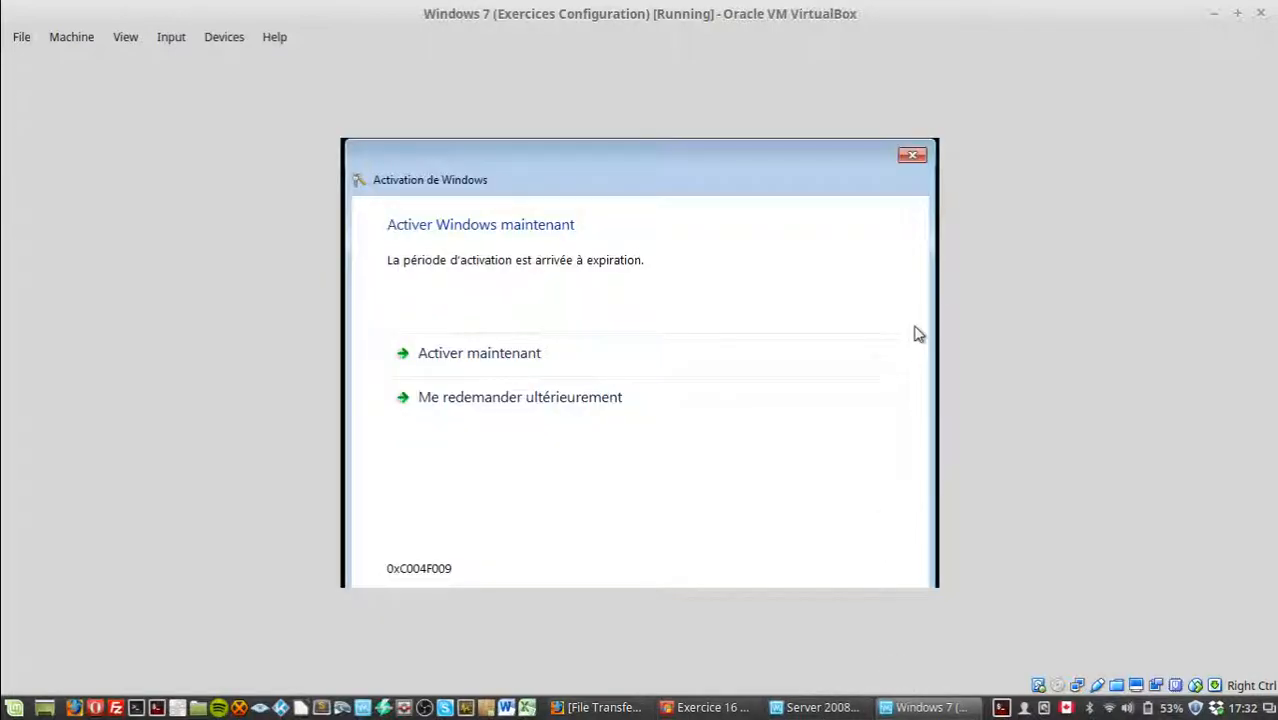
{"action": "key", "text": "ctrl+f"}
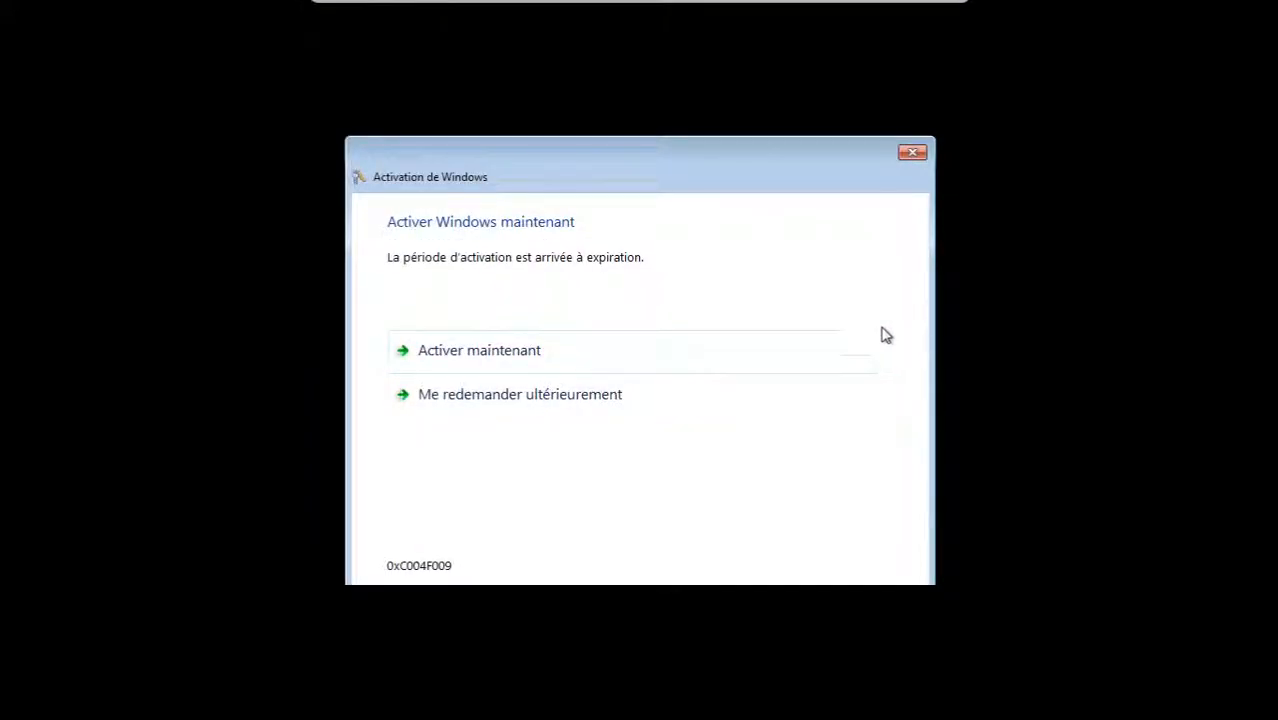
{"action": "left_click", "coordinate": [912, 155]}
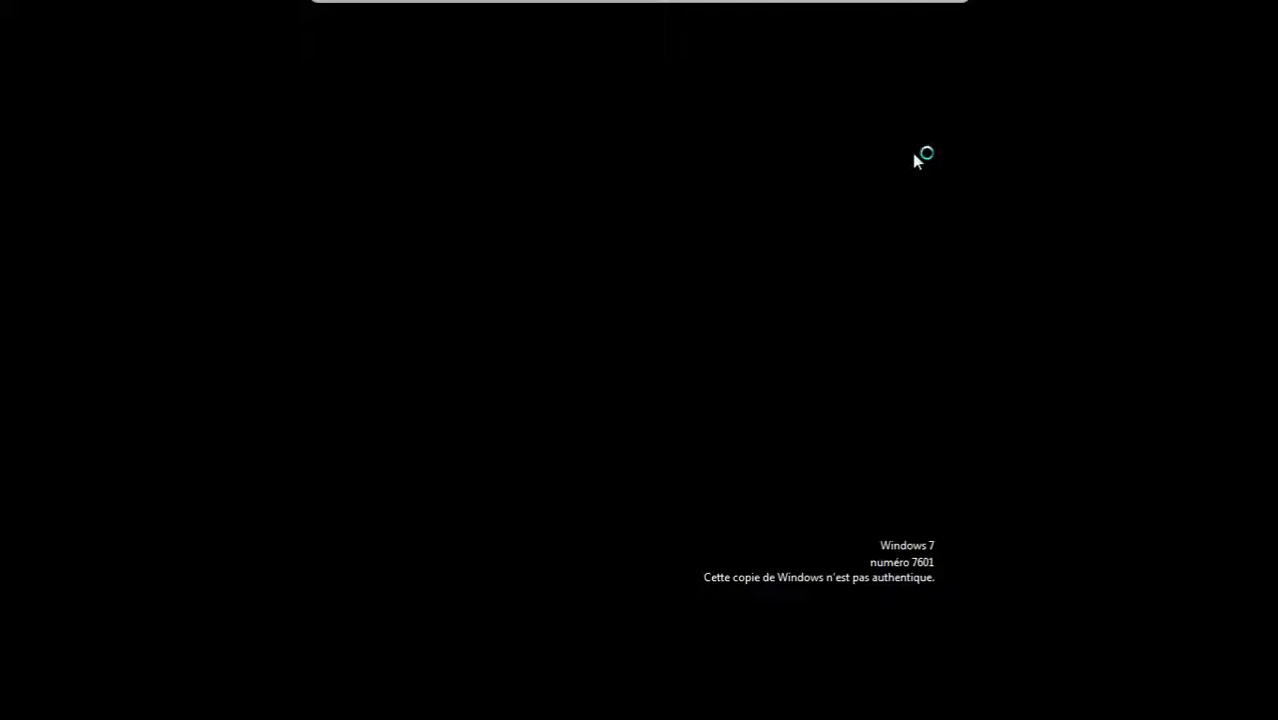
{"action": "key", "text": "ctrl+f"}
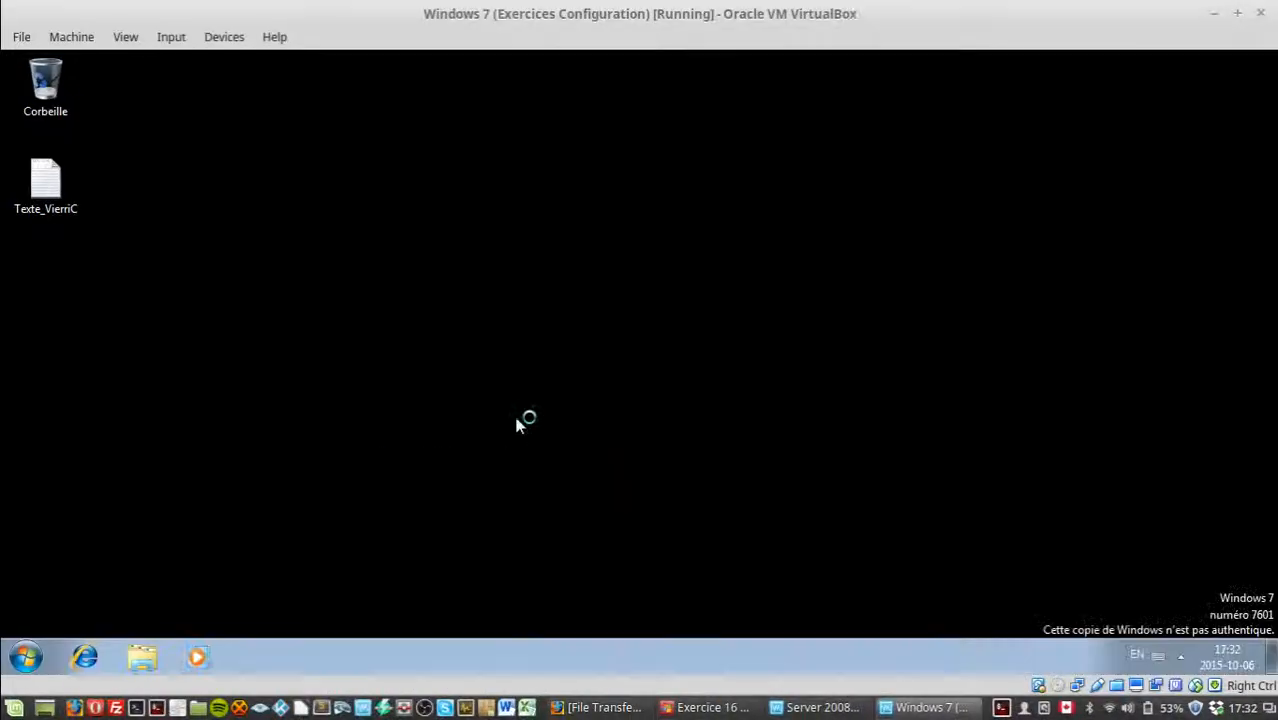
Open Internet Explorer and try to load ftp://10.0.0.10 without a port number.
{"action": "left_click", "coordinate": [84, 657]}
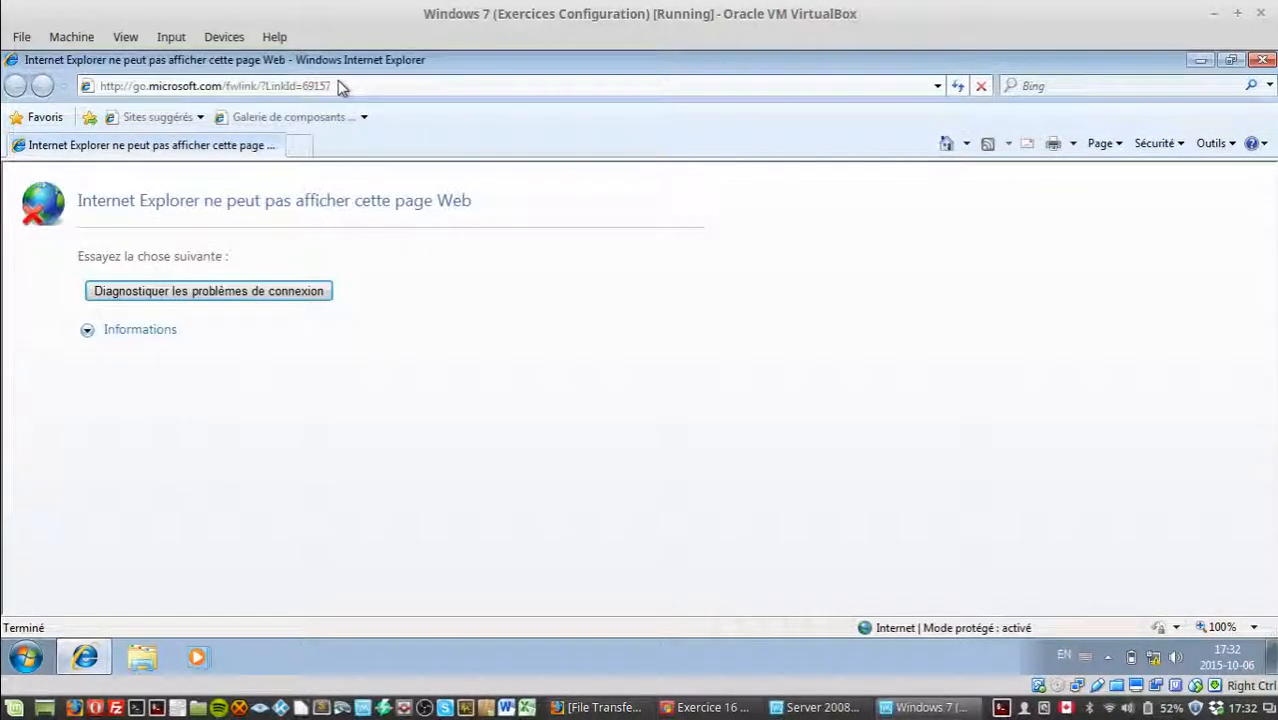
{"action": "left_click", "coordinate": [740, 576]}
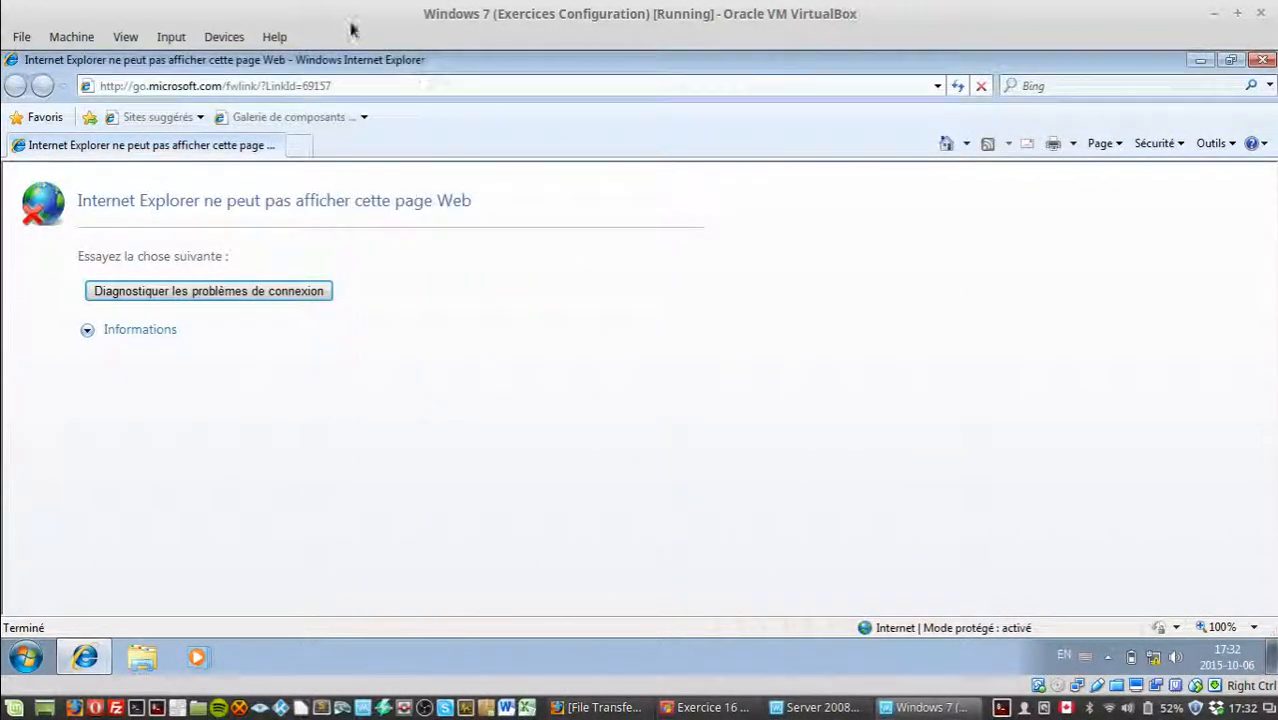
{"action": "left_click", "coordinate": [291, 88]}
{"action": "type", "text": "ft"}
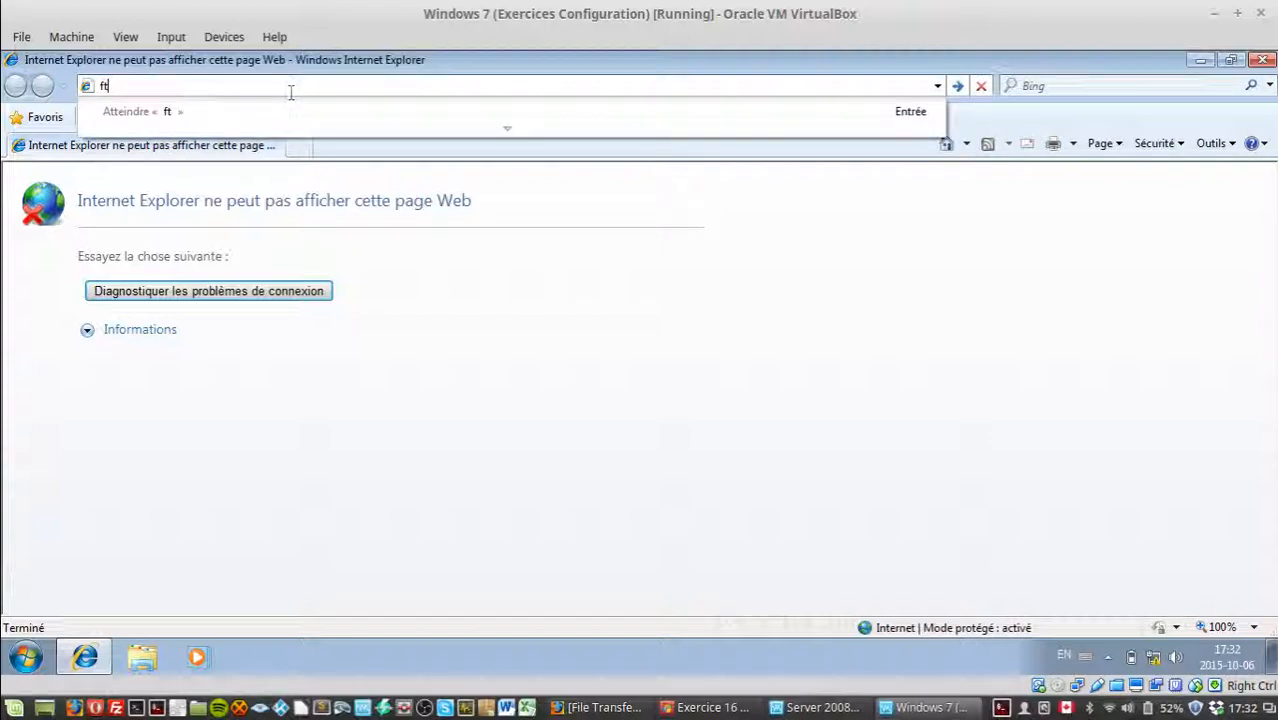
{"action": "type", "text": "p://10.0.0.10"}
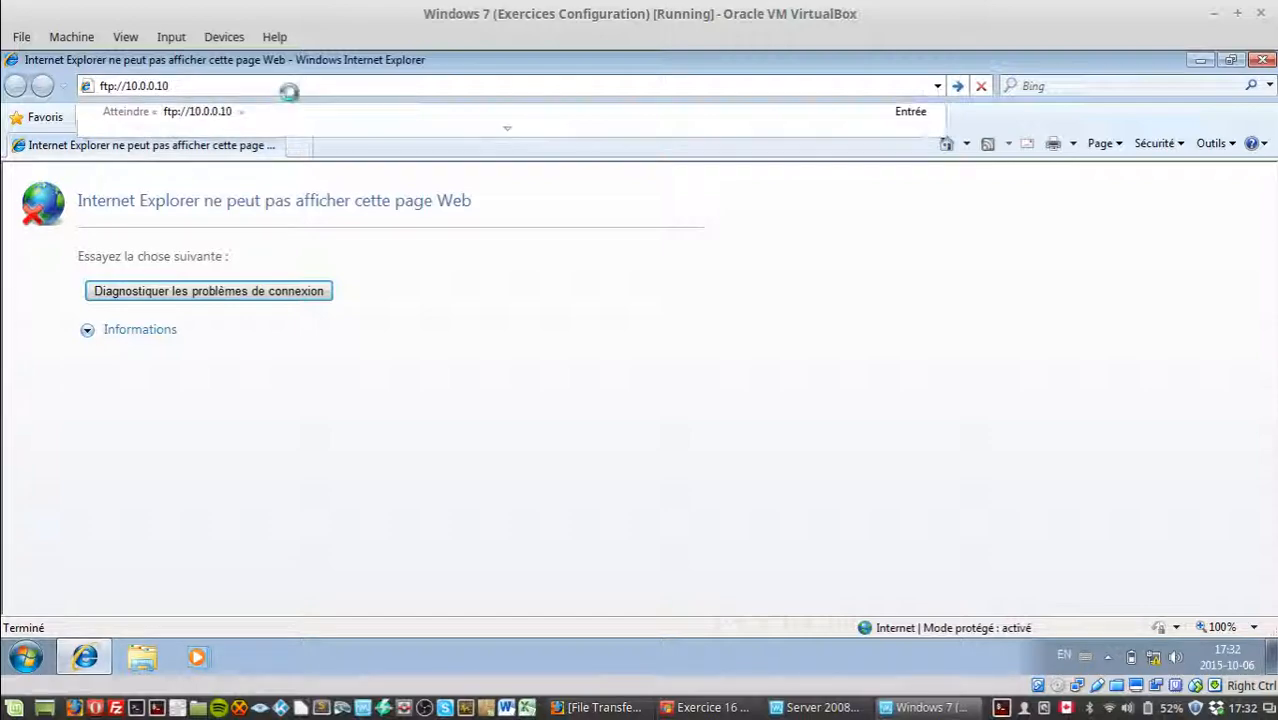
{"action": "key", "text": "Return"}
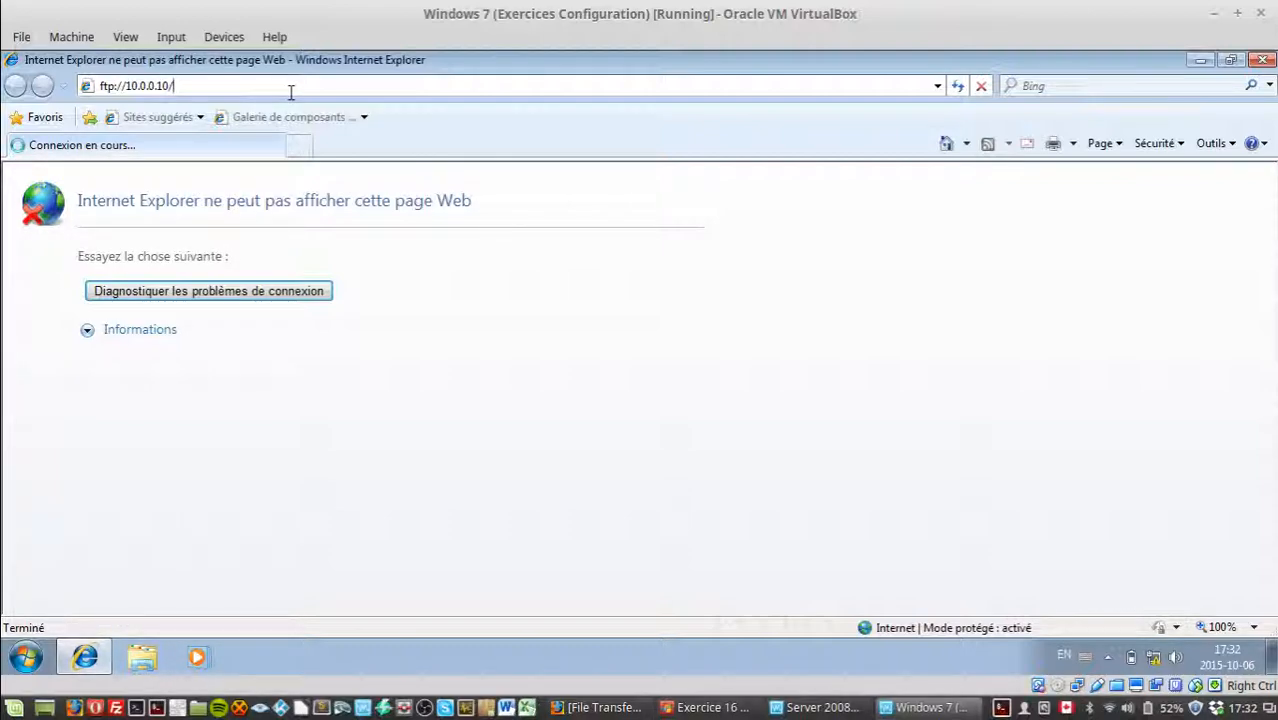
Add port 2222 to the address, load ftp://10.0.0.10:2222, and check the FTP root page heading.
{"action": "key", "text": "BackSpace"}
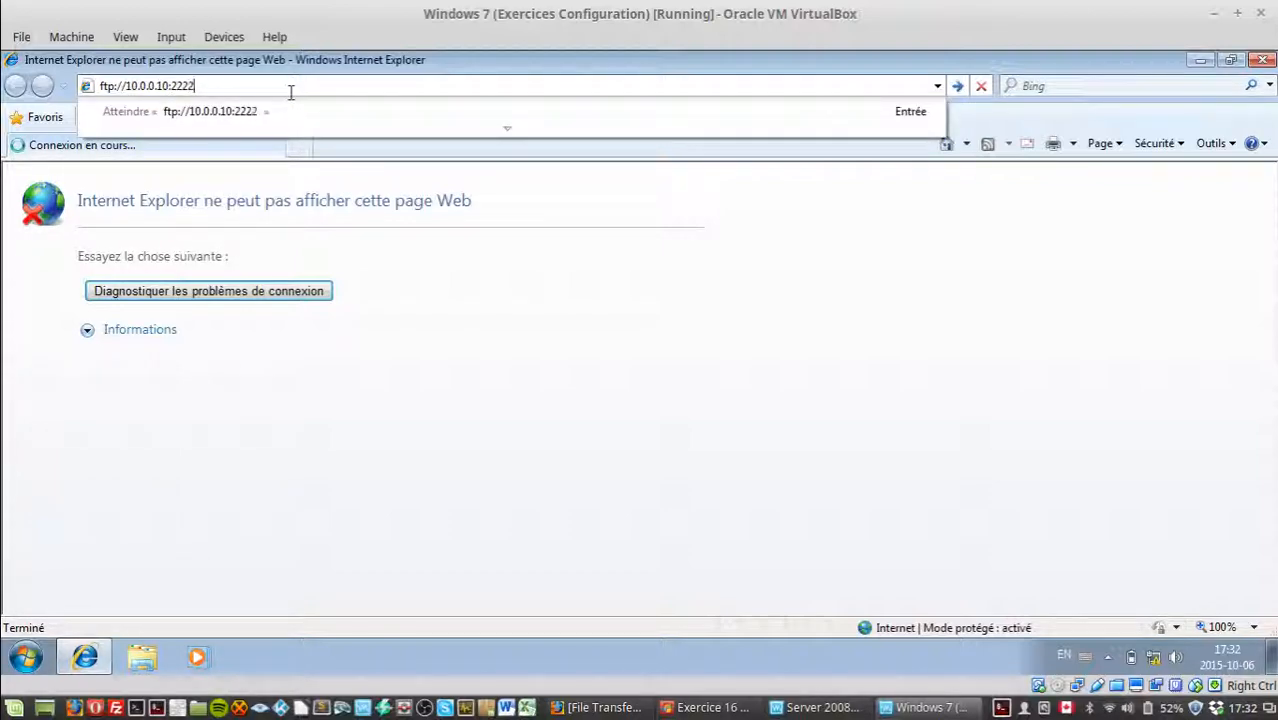
{"action": "key", "text": "Return"}
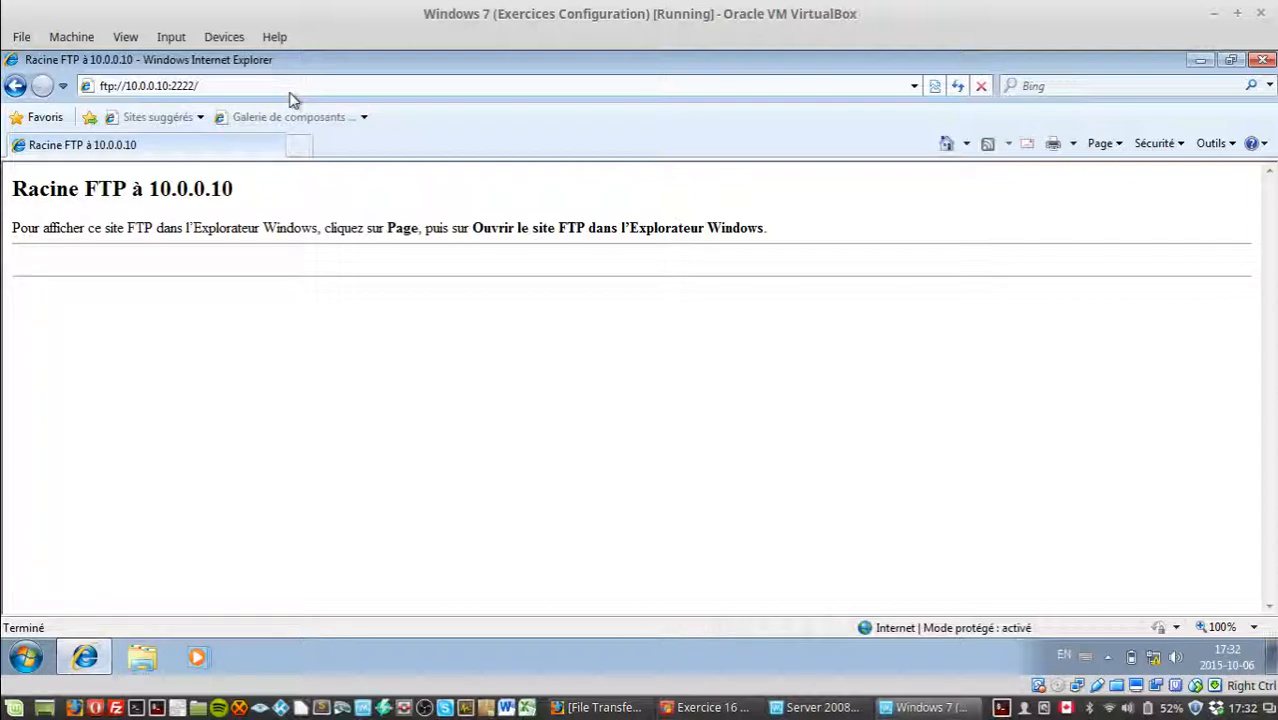
{"action": "left_click_drag", "start_coordinate": [92, 184], "coordinate": [242, 197]}
{"action": "left_click", "coordinate": [188, 196]}
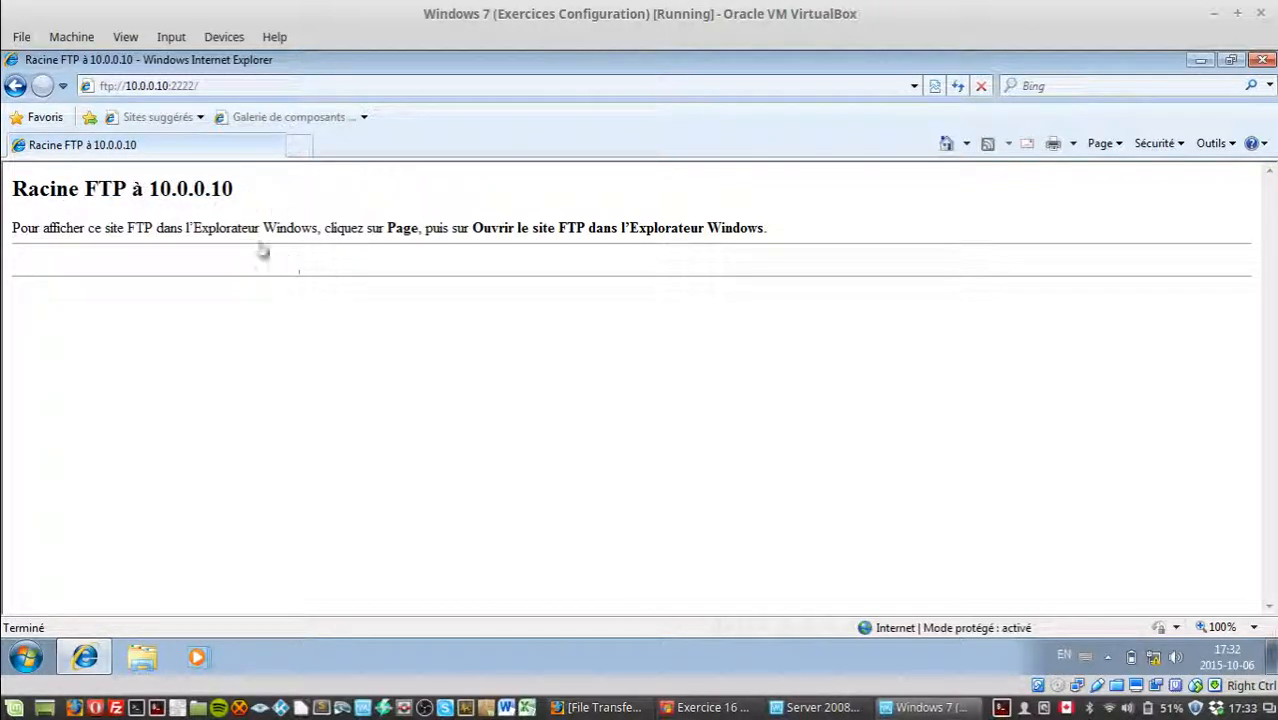
Switch to the Server 2008 R2 virtual machine, minimise its open windows, and open the FTPIntranet folder on drive C.
{"action": "left_click", "coordinate": [815, 707]}
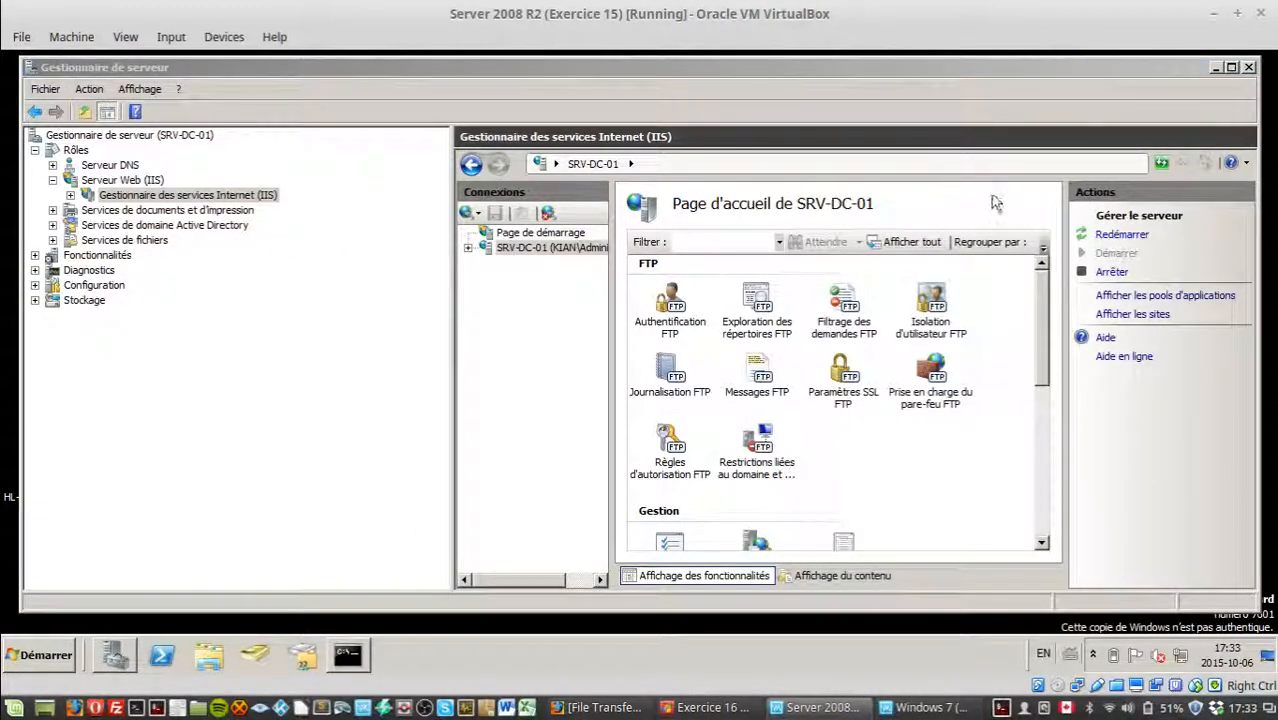
{"action": "left_click", "coordinate": [1216, 67]}
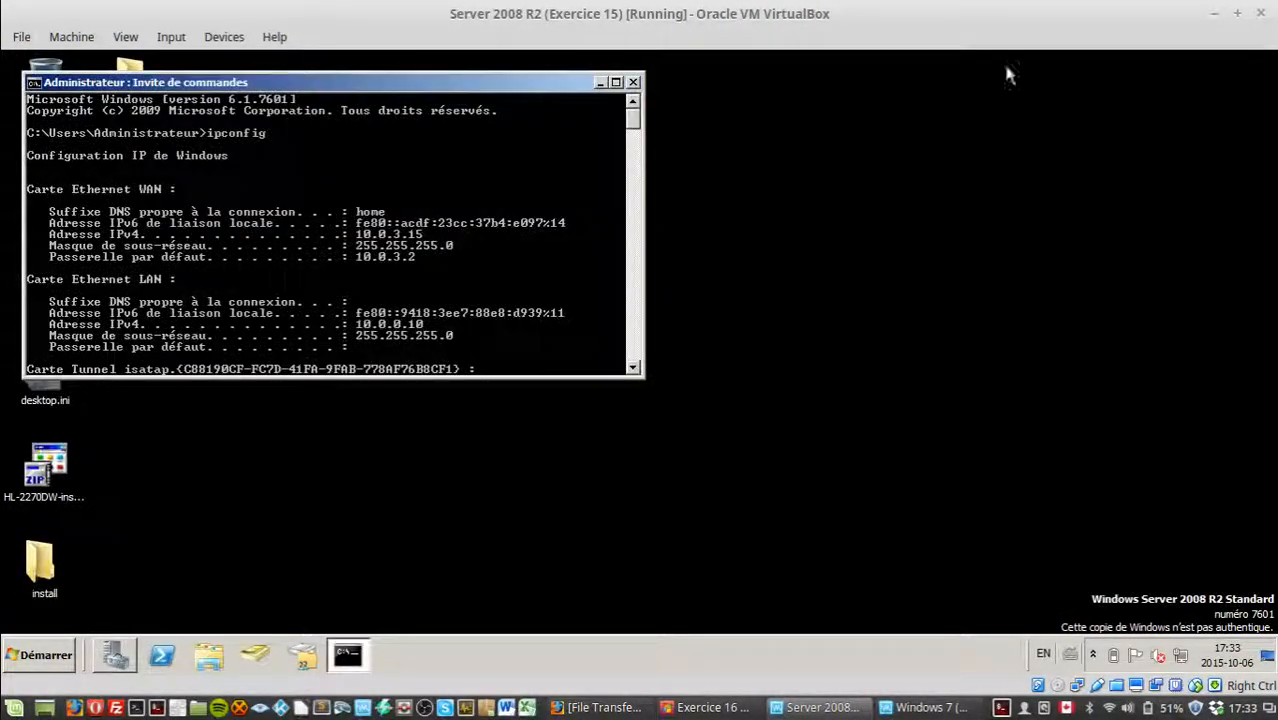
{"action": "left_click", "coordinate": [601, 83]}
{"action": "left_click", "coordinate": [209, 655]}
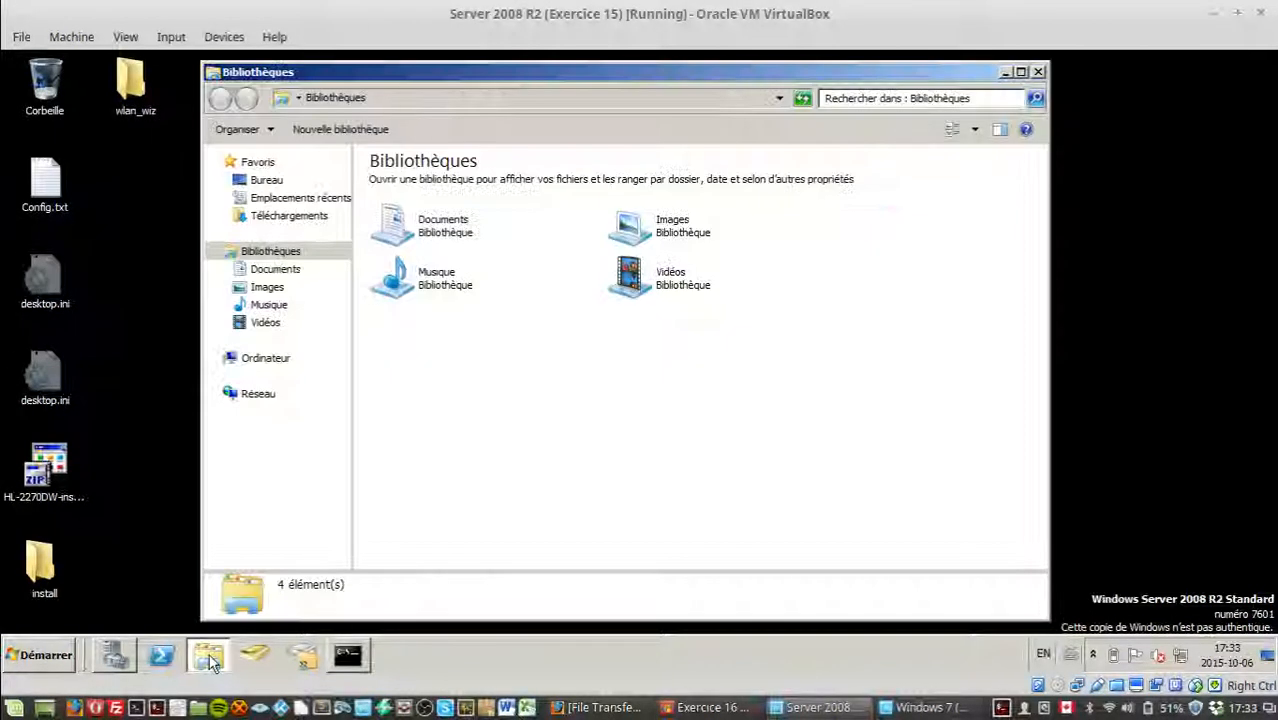
{"action": "left_click", "coordinate": [272, 360]}
{"action": "double_click", "coordinate": [517, 202]}
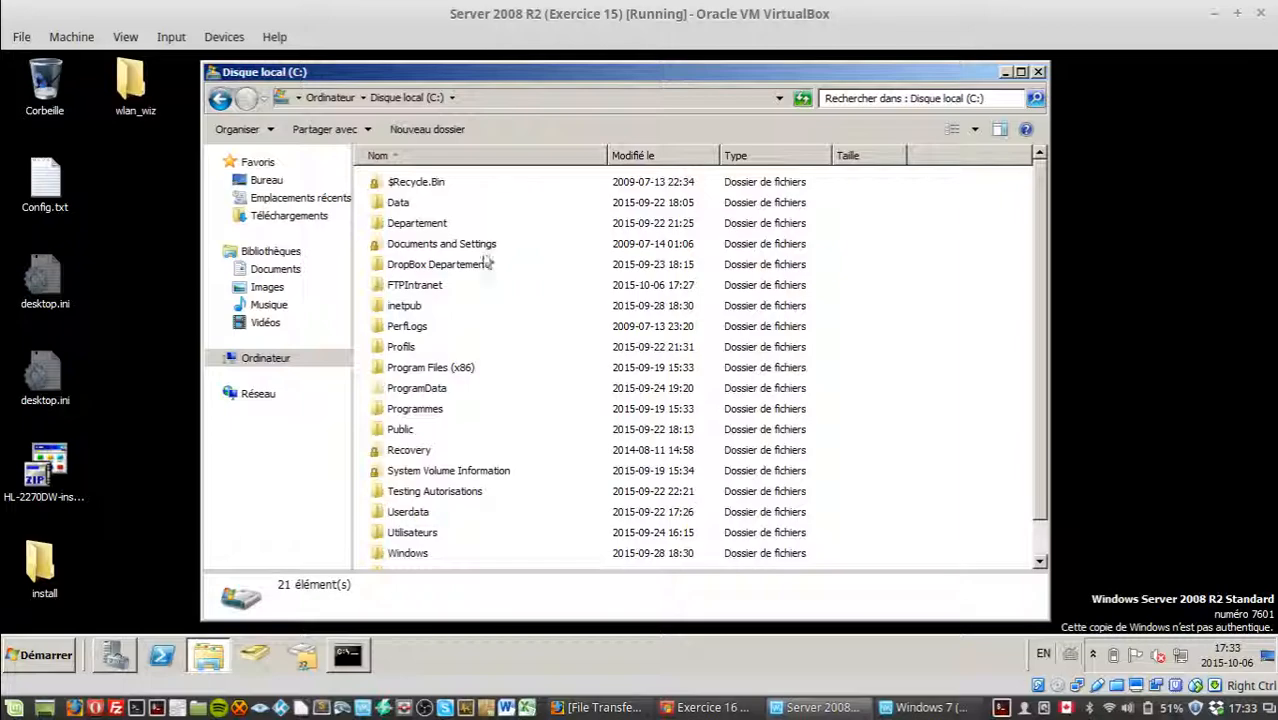
{"action": "double_click", "coordinate": [405, 287]}
Create a new text document and a new folder in FTPIntranet, keeping the default names.
{"action": "right_click", "coordinate": [530, 344]}
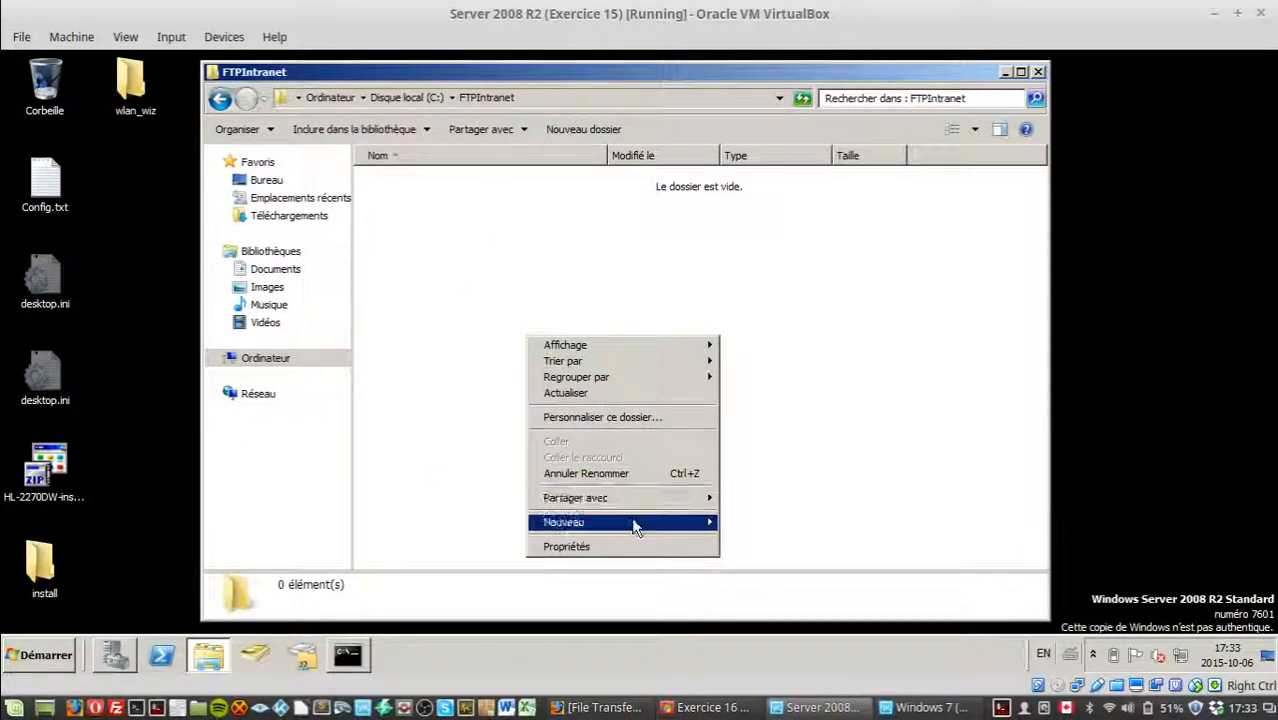
{"action": "mouse_move", "coordinate": [639, 522]}
{"action": "left_click", "coordinate": [760, 615]}
{"action": "left_click", "coordinate": [713, 345]}
{"action": "right_click", "coordinate": [713, 345]}
{"action": "mouse_move", "coordinate": [751, 523]}
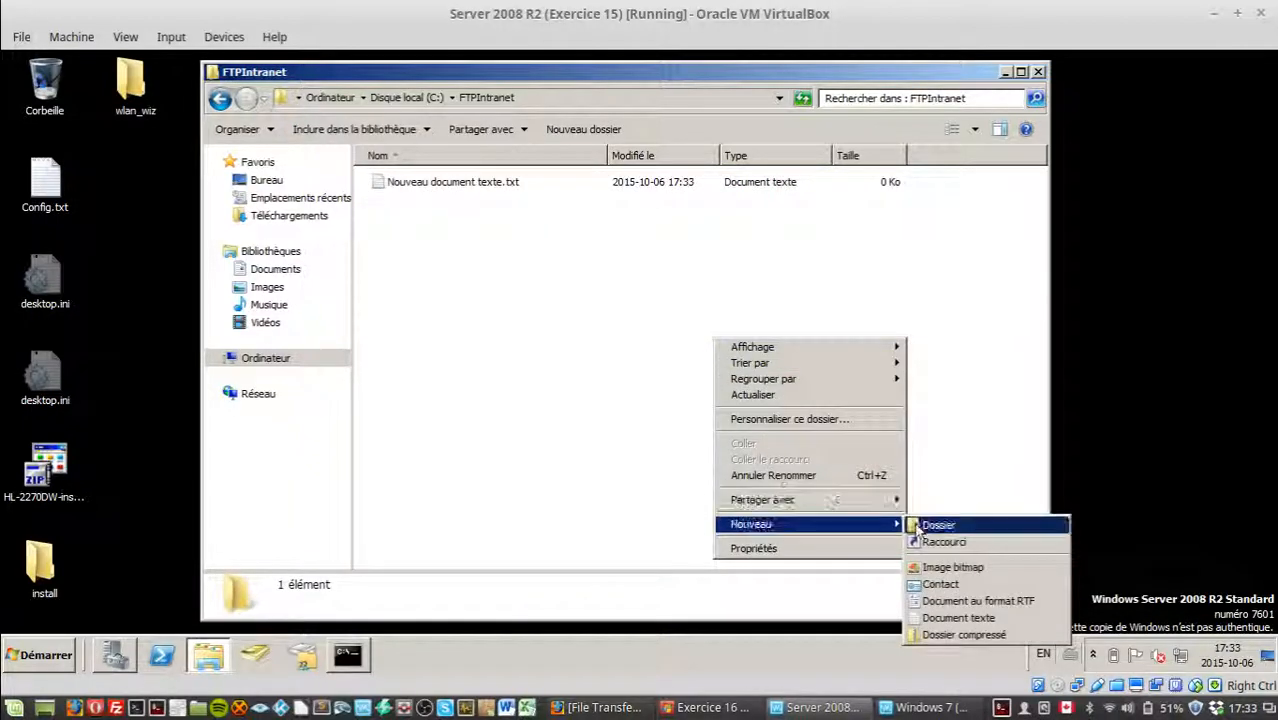
{"action": "left_click", "coordinate": [980, 523]}
Add an RTF document and a second text document to FTPIntranet, keeping the default names.
{"action": "right_click", "coordinate": [698, 386]}
{"action": "mouse_move", "coordinate": [740, 568]}
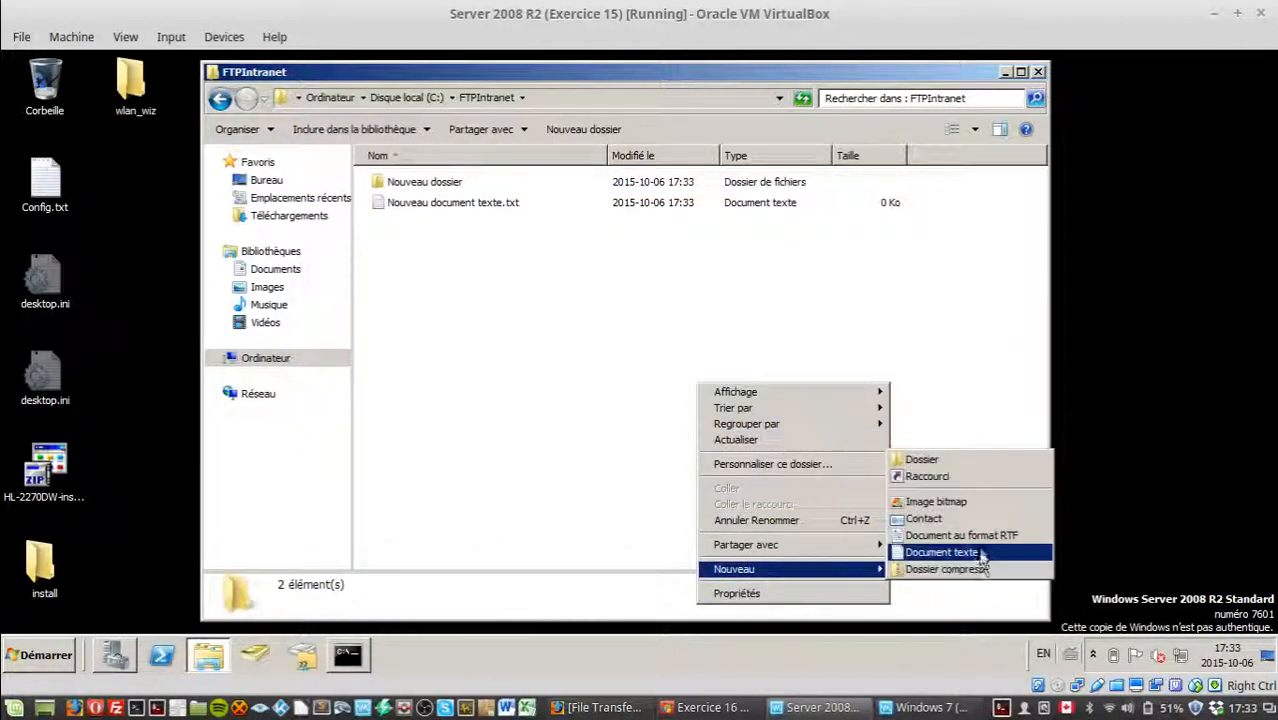
{"action": "left_click", "coordinate": [970, 533]}
{"action": "left_click", "coordinate": [930, 528]}
{"action": "right_click", "coordinate": [929, 524]}
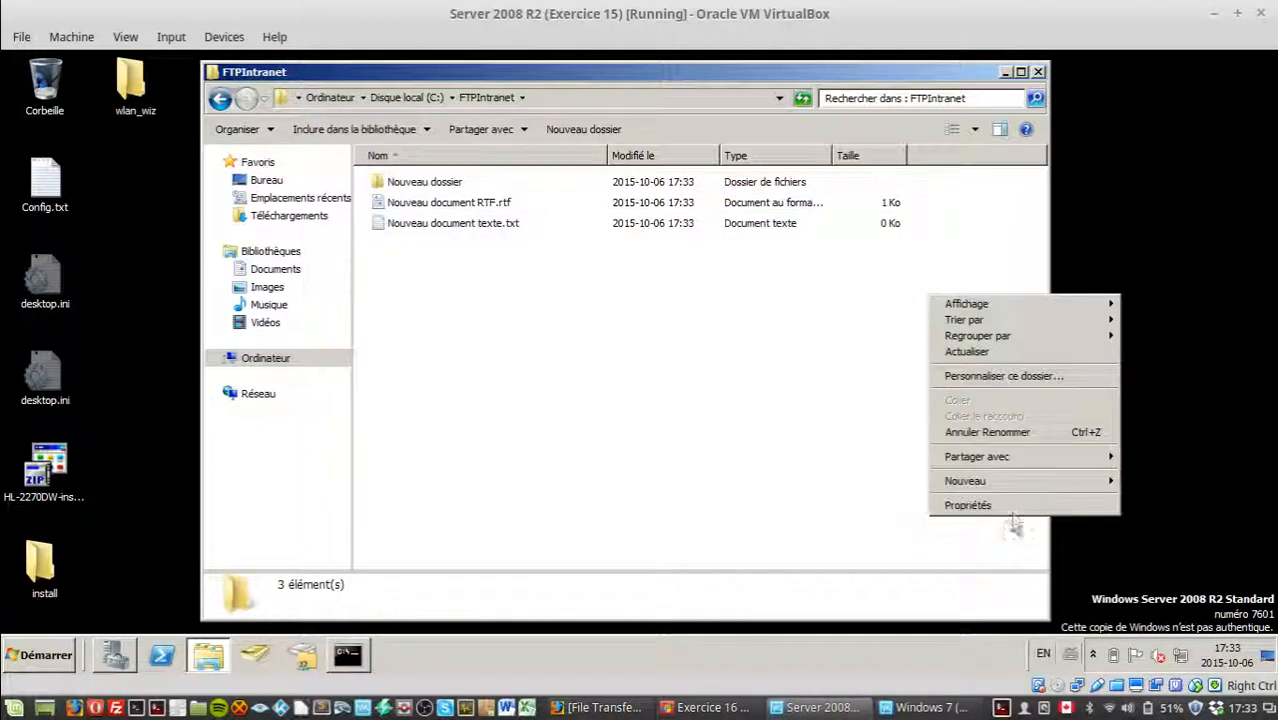
{"action": "mouse_move", "coordinate": [1010, 484]}
{"action": "left_click", "coordinate": [816, 574]}
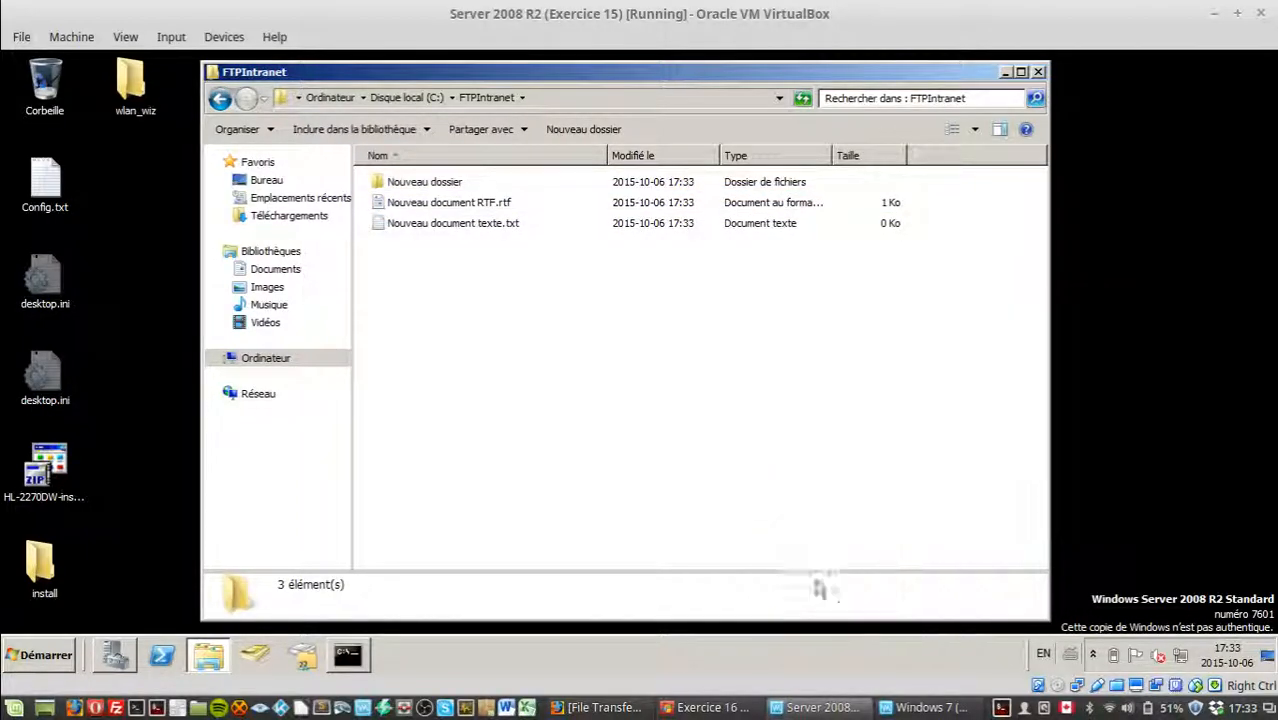
{"action": "right_click", "coordinate": [756, 335]}
{"action": "left_click", "coordinate": [587, 494]}
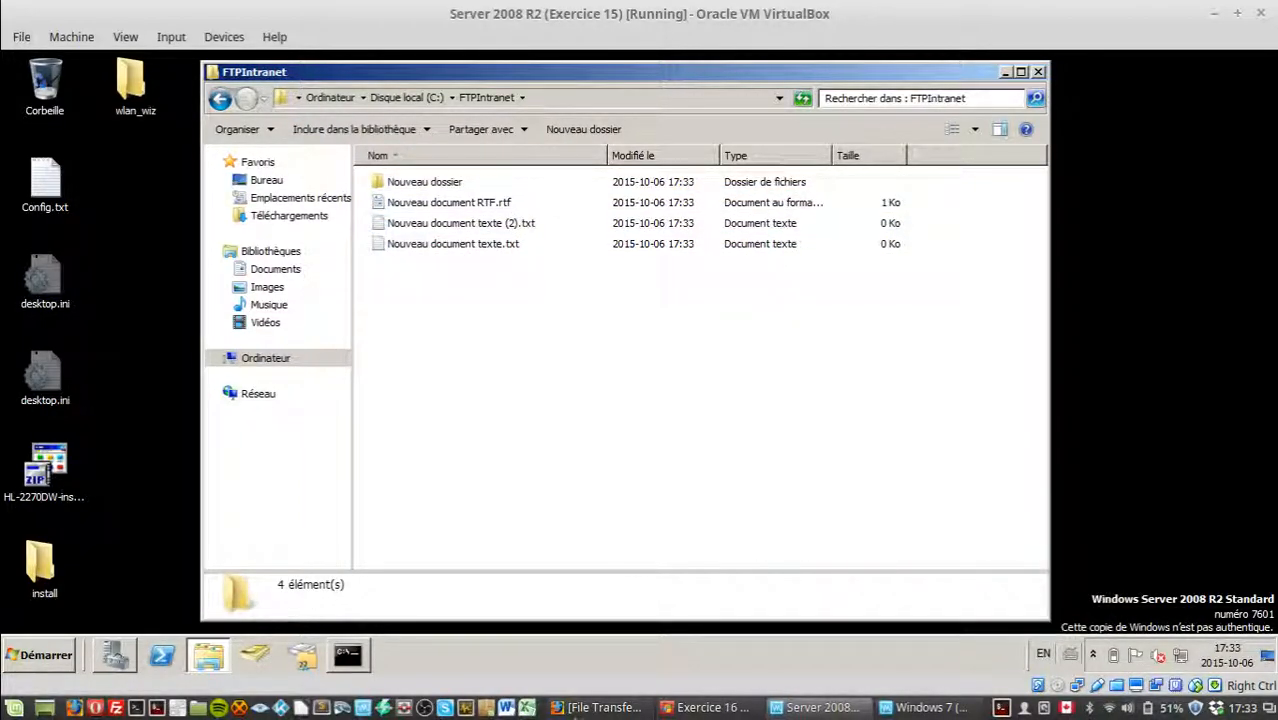
Switch to Firefox, look over the introduction of the File Transfer Protocol article on Wikipedia, and minimise the browser.
{"action": "left_click", "coordinate": [602, 707]}
{"action": "left_click_drag", "start_coordinate": [351, 238], "coordinate": [491, 240]}
{"action": "left_click", "coordinate": [623, 232]}
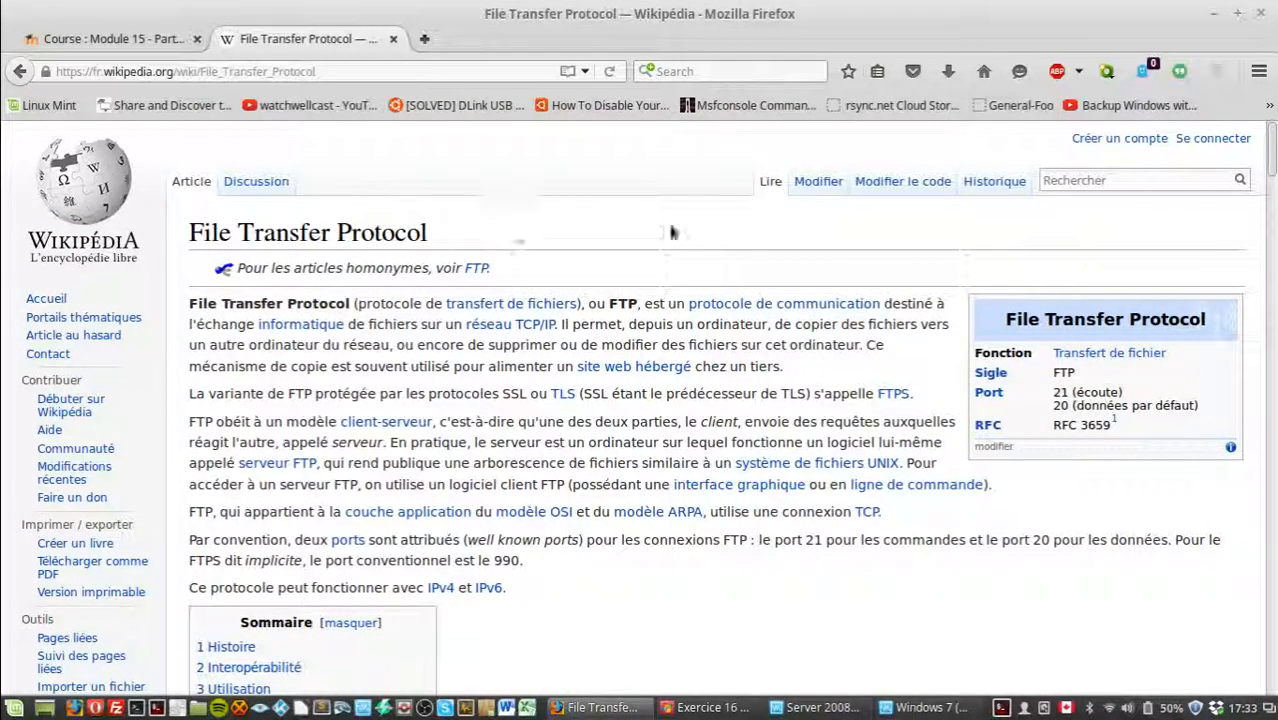
{"action": "left_click_drag", "start_coordinate": [358, 325], "coordinate": [443, 325]}
{"action": "left_click", "coordinate": [846, 268]}
{"action": "left_click", "coordinate": [1233, 8]}
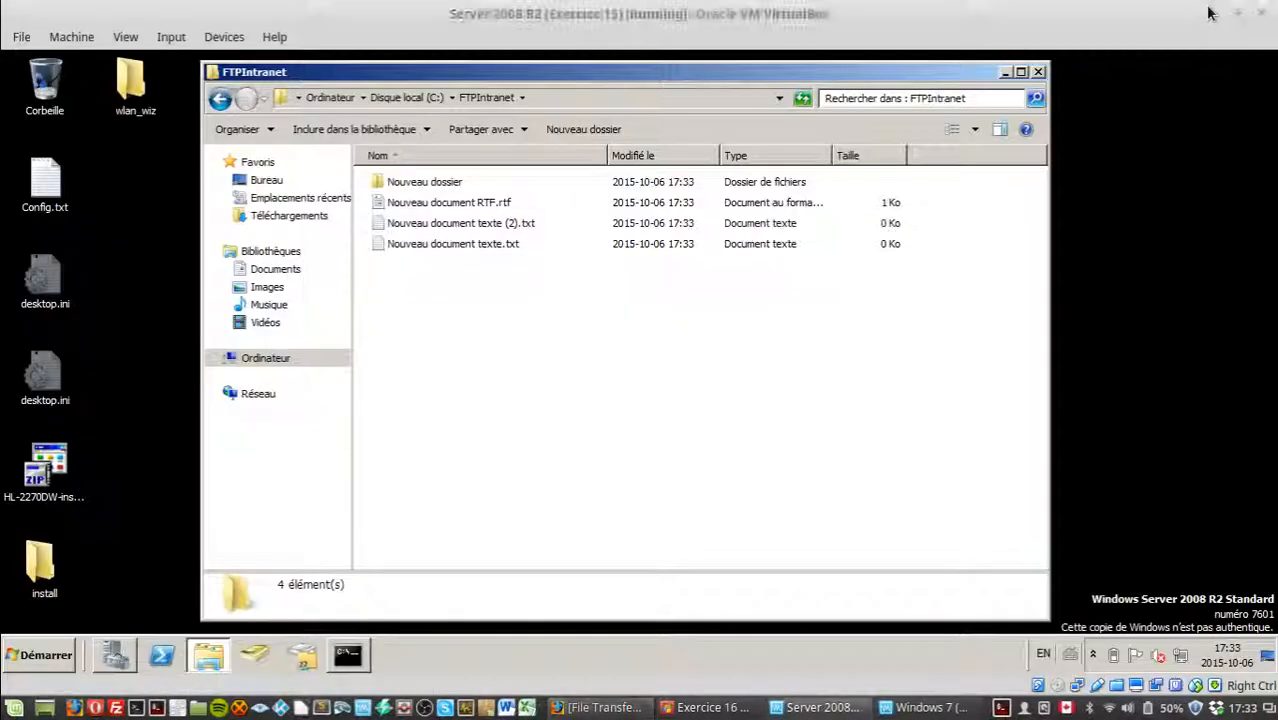
Create a second folder in FTPIntranet, keeping its default name.
{"action": "right_click", "coordinate": [580, 267]}
{"action": "mouse_move", "coordinate": [617, 455]}
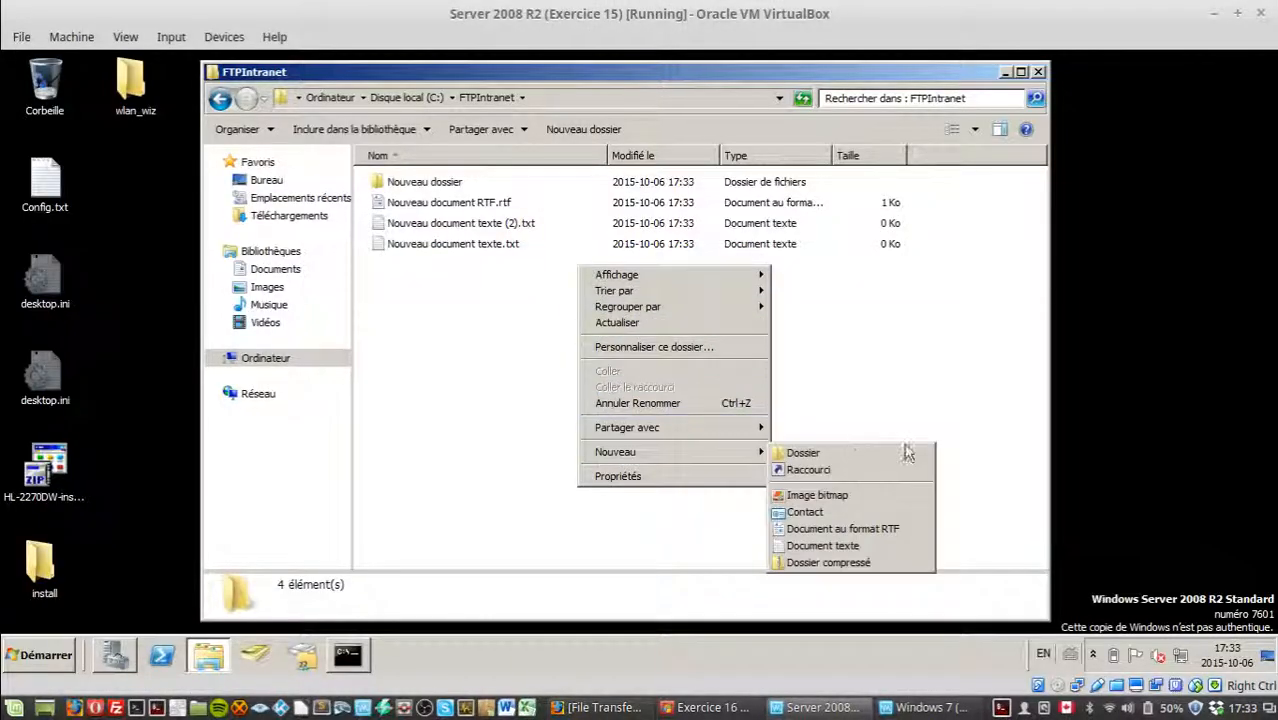
{"action": "left_click", "coordinate": [897, 452]}
{"action": "right_click", "coordinate": [745, 457]}
{"action": "mouse_move", "coordinate": [784, 414]}
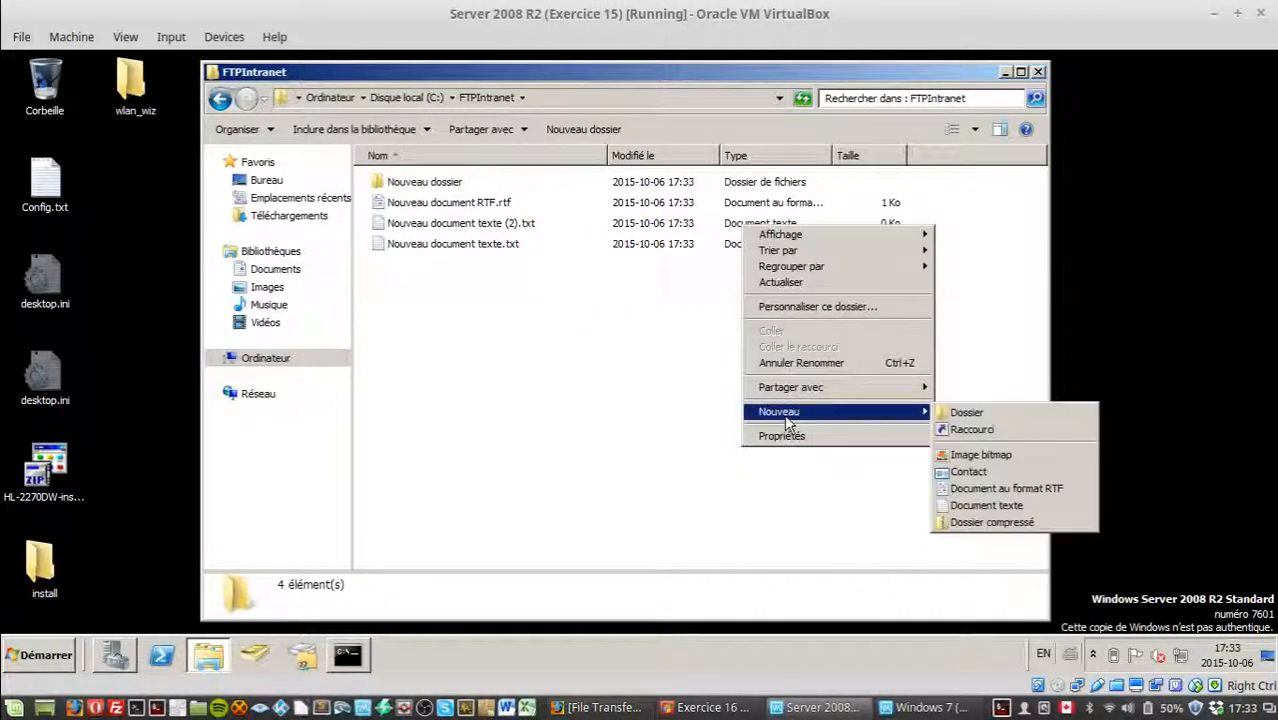
{"action": "left_click", "coordinate": [1004, 408]}
{"action": "key", "text": "Return"}
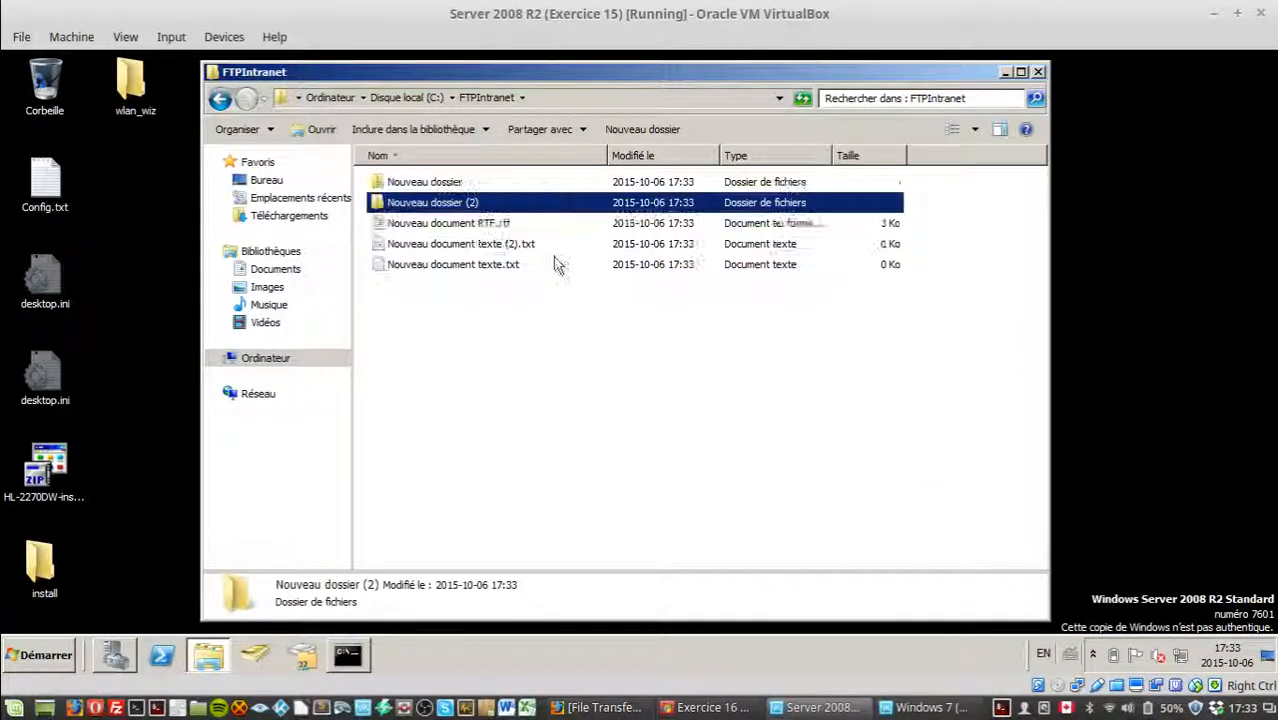
Open the second new folder and create a text document inside it with the default name.
{"action": "double_click", "coordinate": [476, 203]}
{"action": "right_click", "coordinate": [405, 400]}
{"action": "mouse_move", "coordinate": [456, 587]}
{"action": "left_click", "coordinate": [735, 567]}
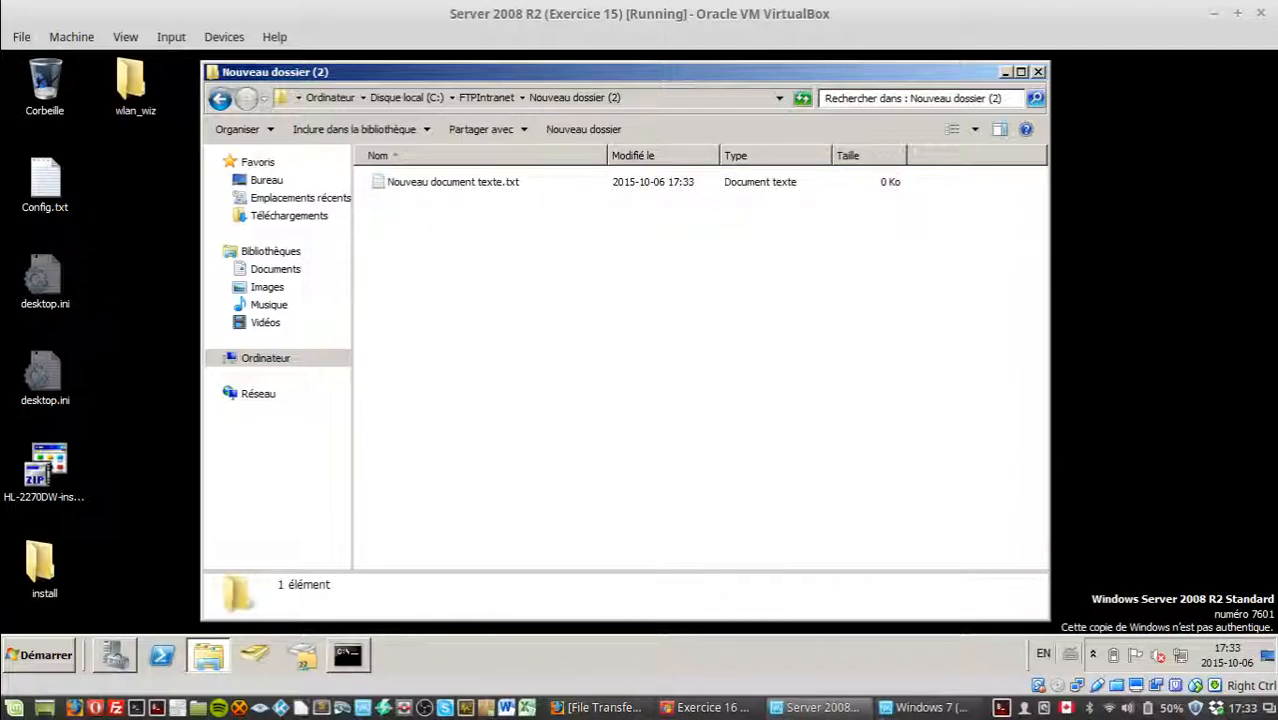
Switch to the Windows 7 virtual machine, refresh the FTP root page, and open Nouveau dossier and Nouveau dossier (2) in turn.
{"action": "left_click", "coordinate": [888, 710]}
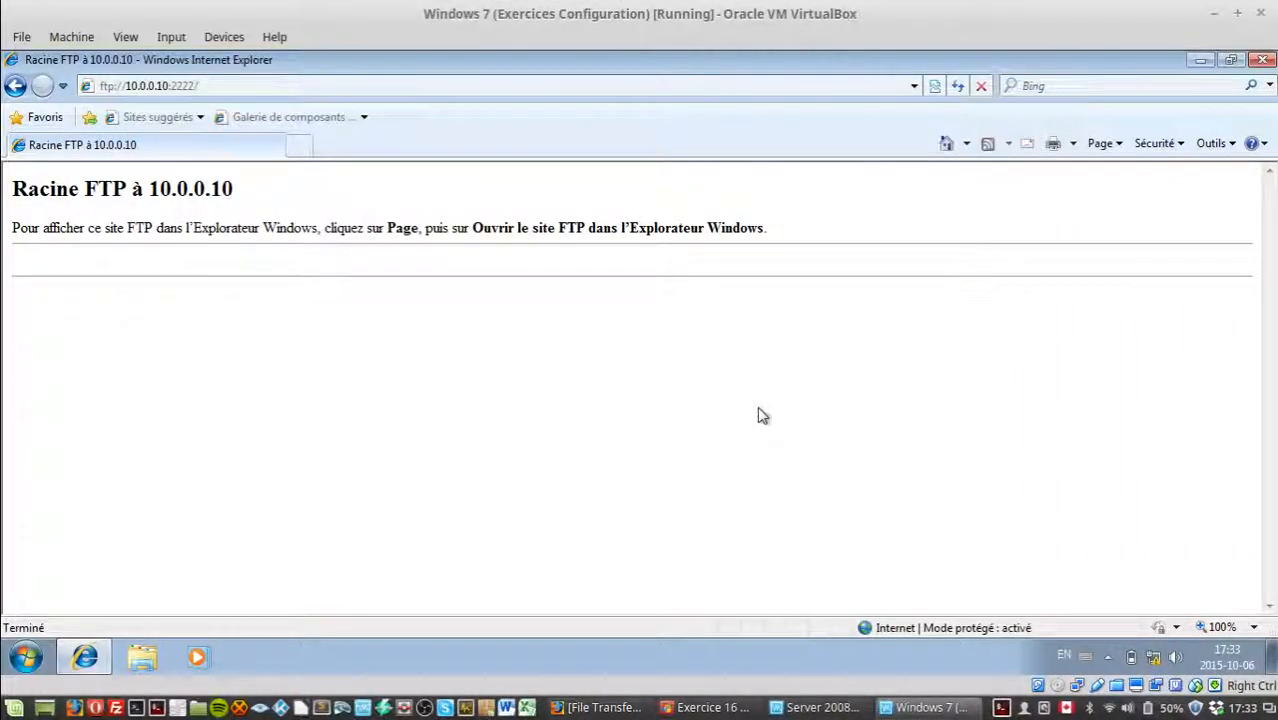
{"action": "key", "text": "F5"}
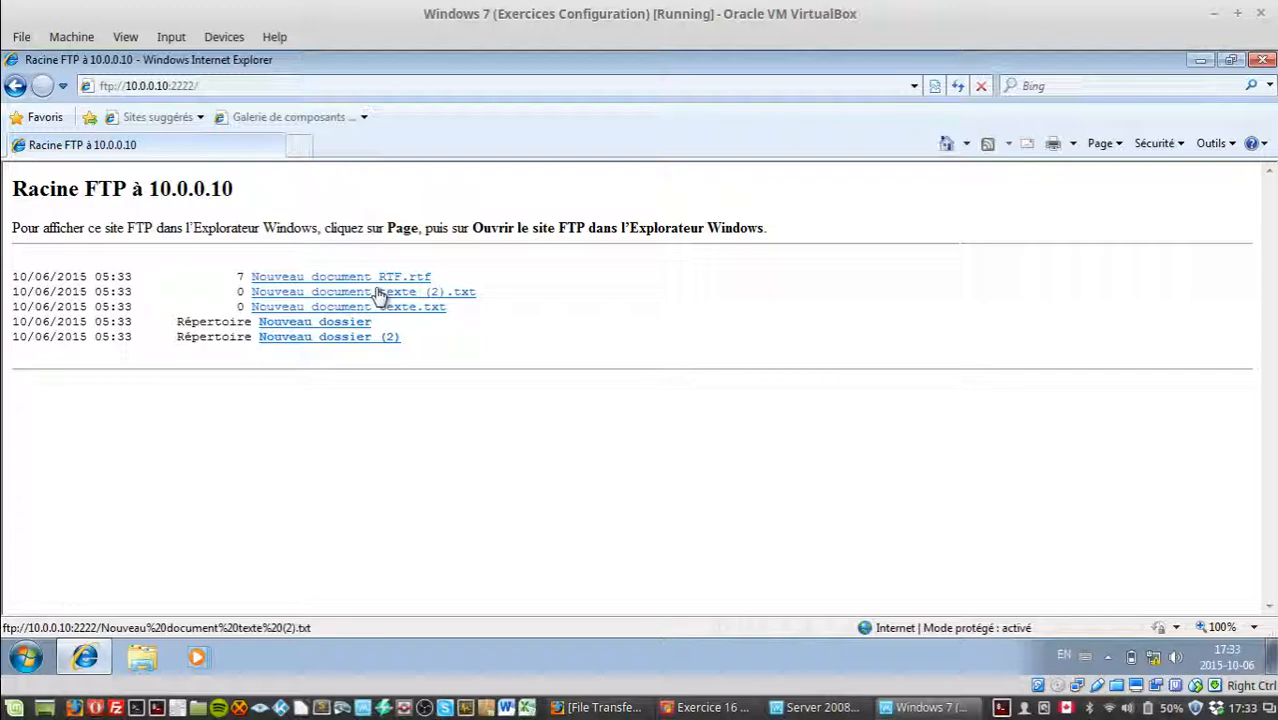
{"action": "left_click", "coordinate": [321, 324]}
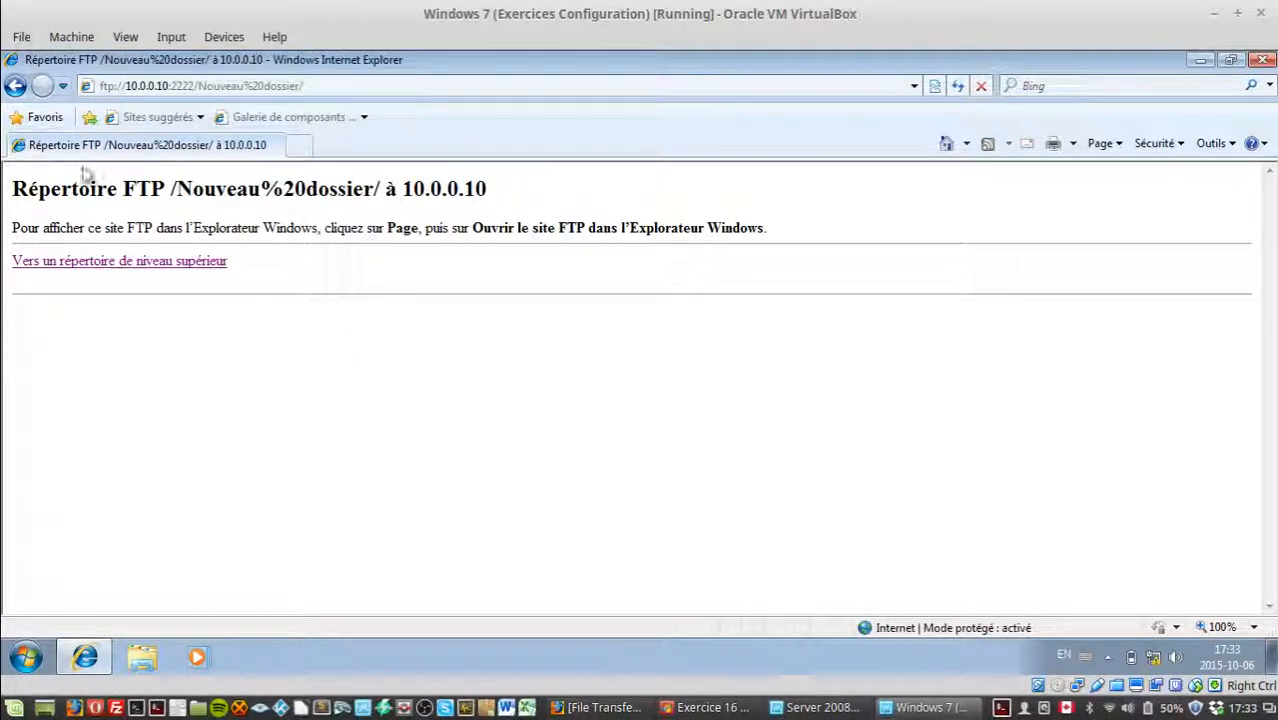
{"action": "left_click", "coordinate": [16, 88]}
{"action": "left_click", "coordinate": [306, 341]}
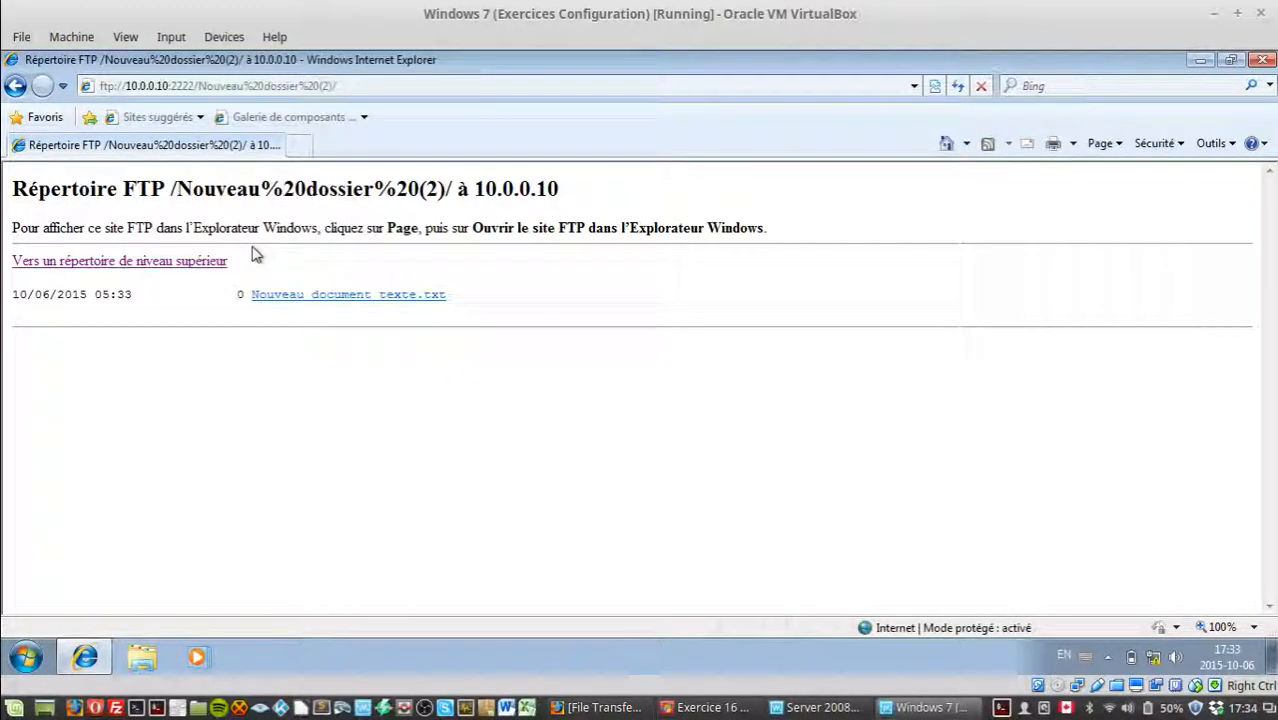